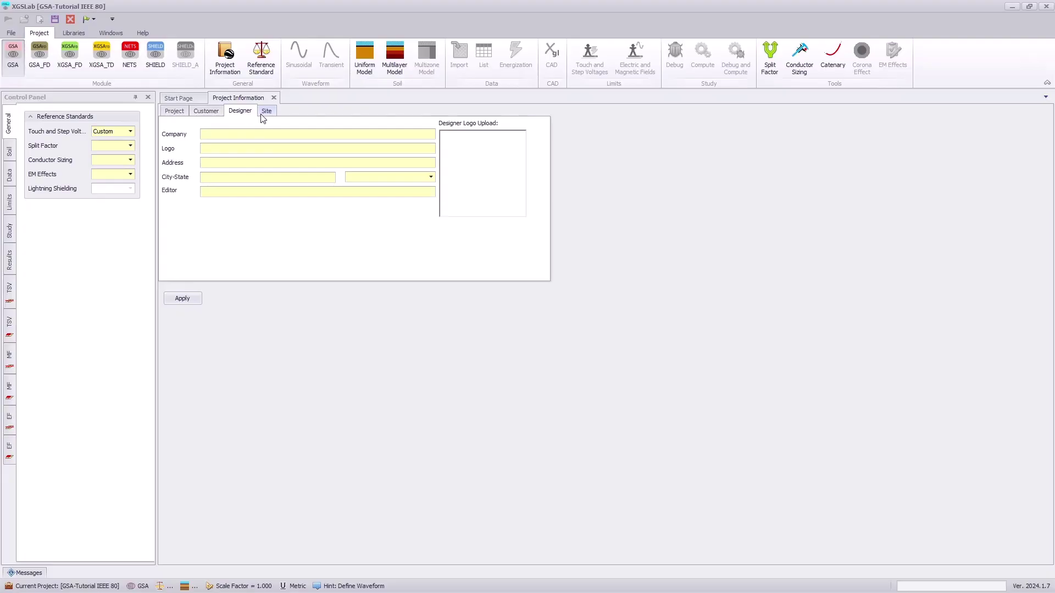
Step: Bring up the installation site details in the project information and apply the project information
{"action": "left_click", "coordinate": [266, 113]}
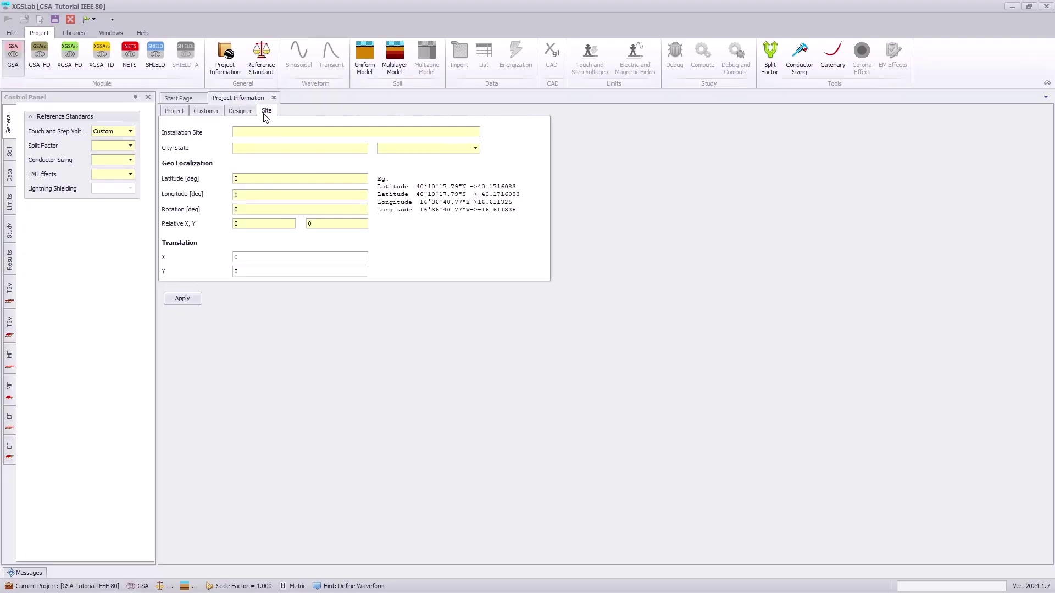
{"action": "left_click", "coordinate": [182, 299]}
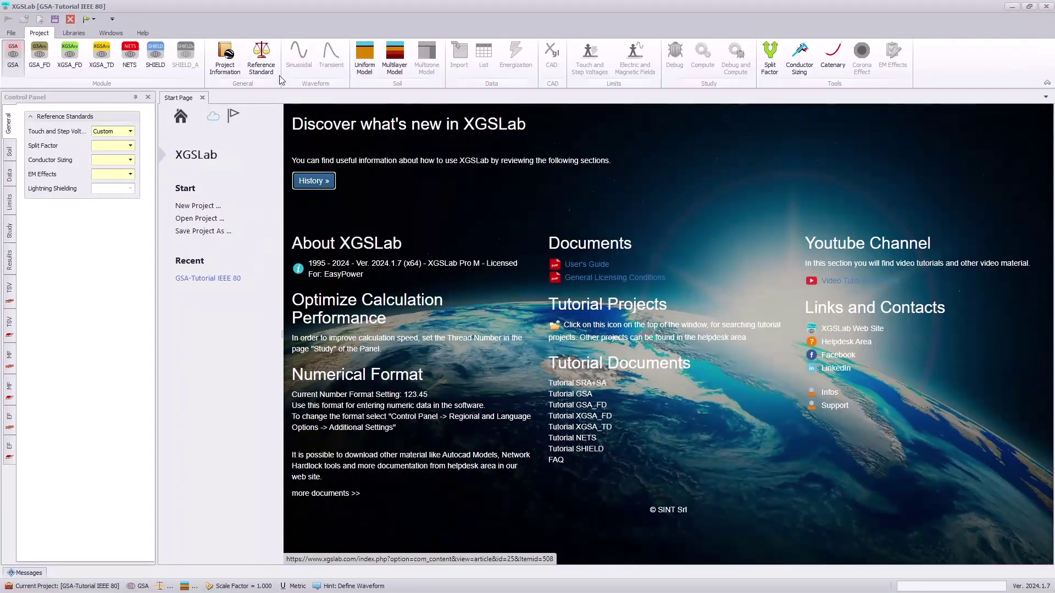
Step: Set the touch and step voltage, split factor and conductor sizing reference standards to IEEE Std 80-2013
{"action": "left_click", "coordinate": [130, 133]}
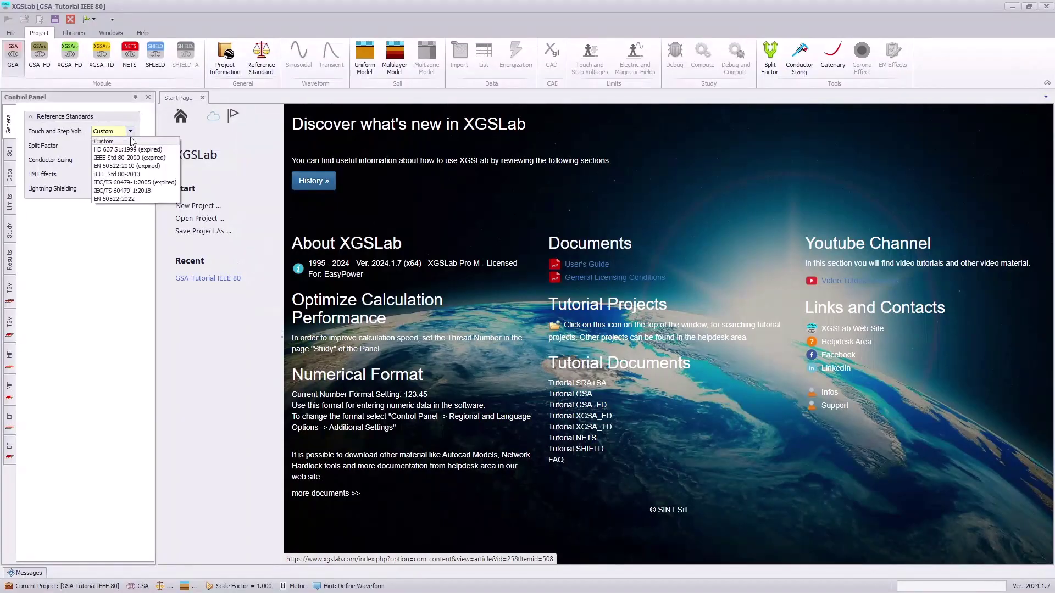
{"action": "left_click", "coordinate": [131, 174]}
{"action": "left_click", "coordinate": [131, 147]}
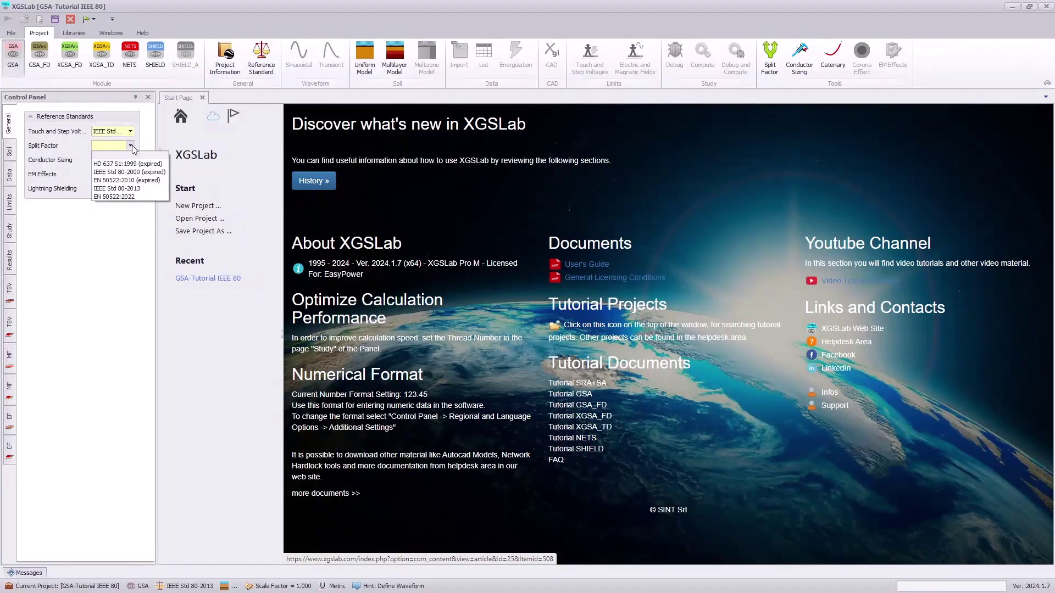
{"action": "left_click", "coordinate": [132, 189]}
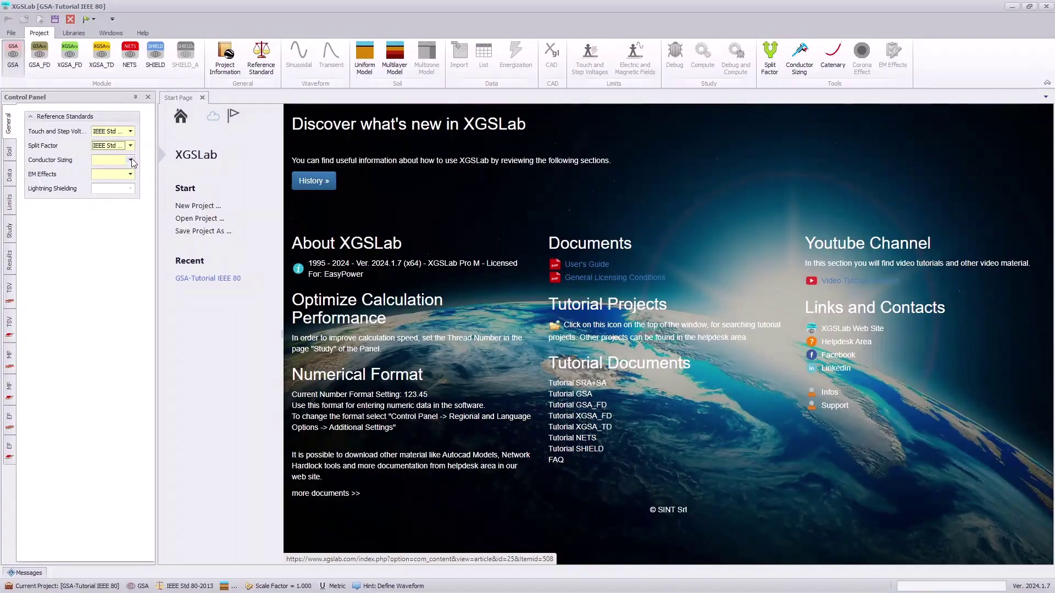
{"action": "left_click", "coordinate": [133, 161]}
{"action": "left_click", "coordinate": [110, 203]}
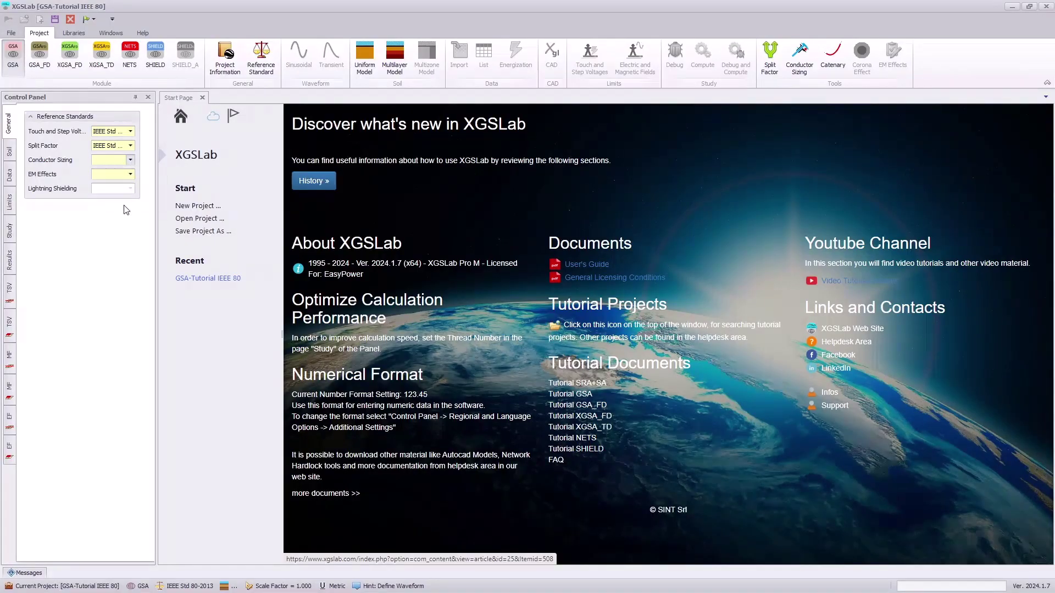
Step: For a multilayer model's soil resistivity analysis, copy the a, c and Rw measurements in A2:C11 from Excel into the measured values table in XGSLab
{"action": "left_click", "coordinate": [398, 61]}
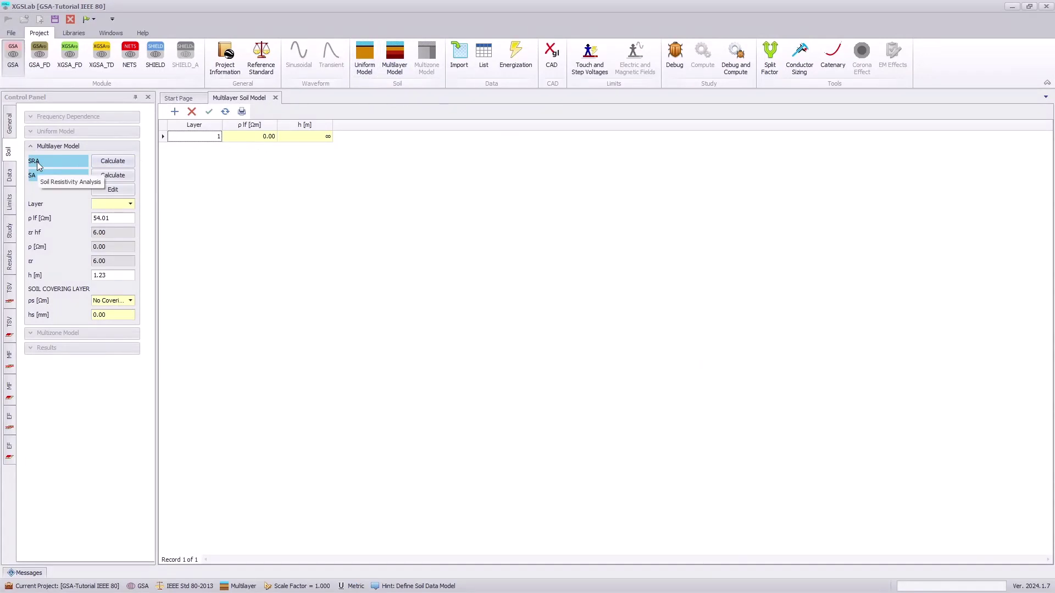
{"action": "left_click", "coordinate": [121, 163]}
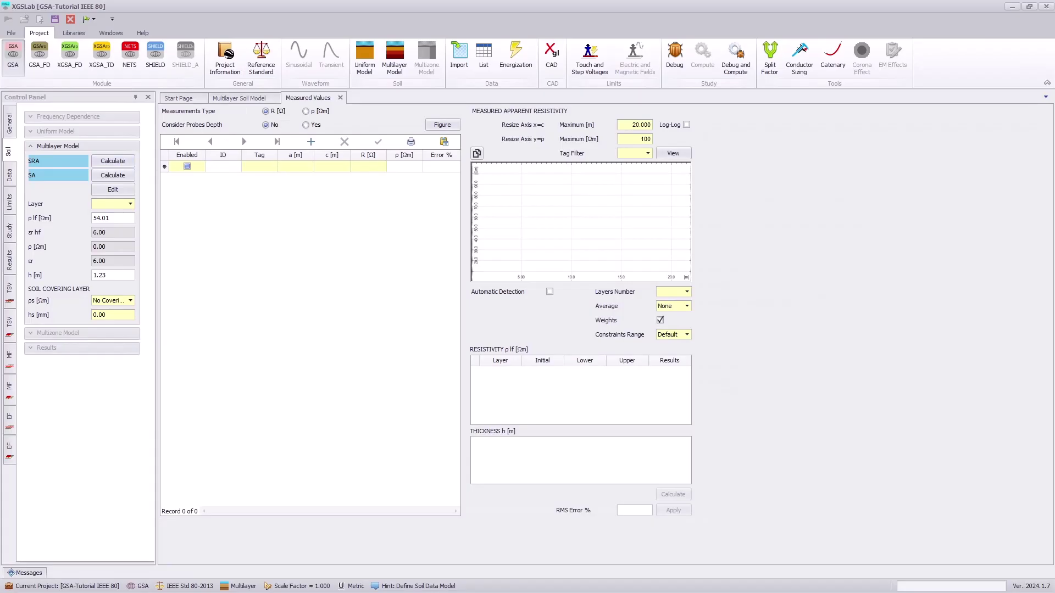
{"action": "key", "text": "alt+Tab"}
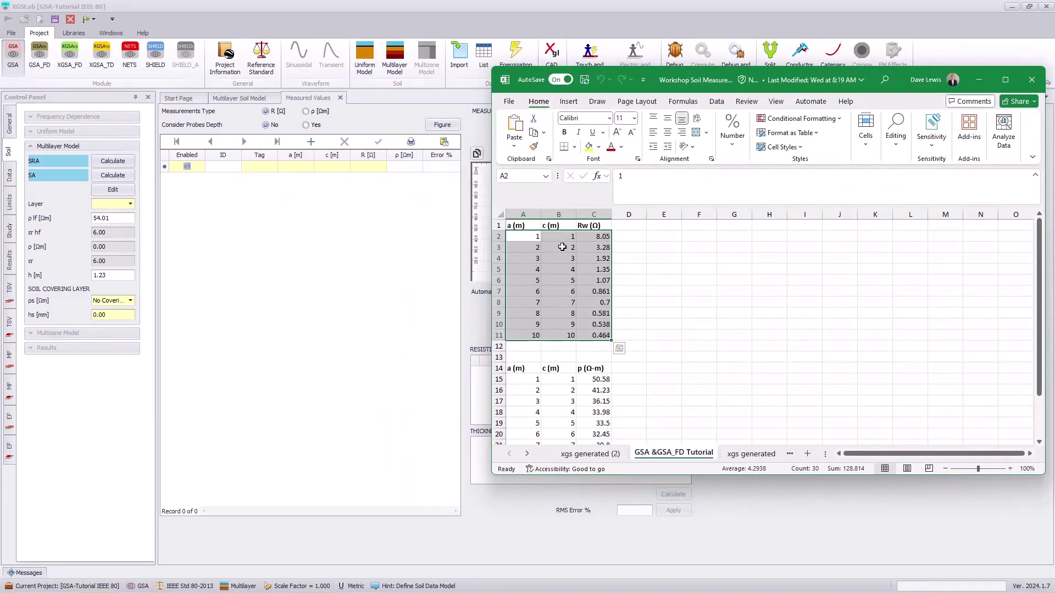
{"action": "key", "text": "ctrl+c"}
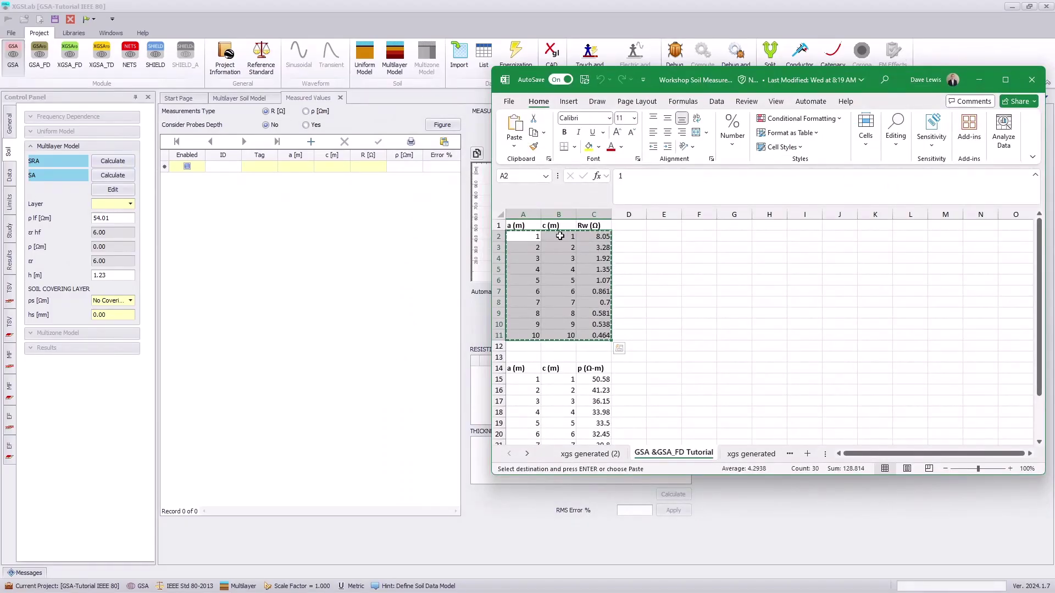
{"action": "left_click", "coordinate": [413, 4]}
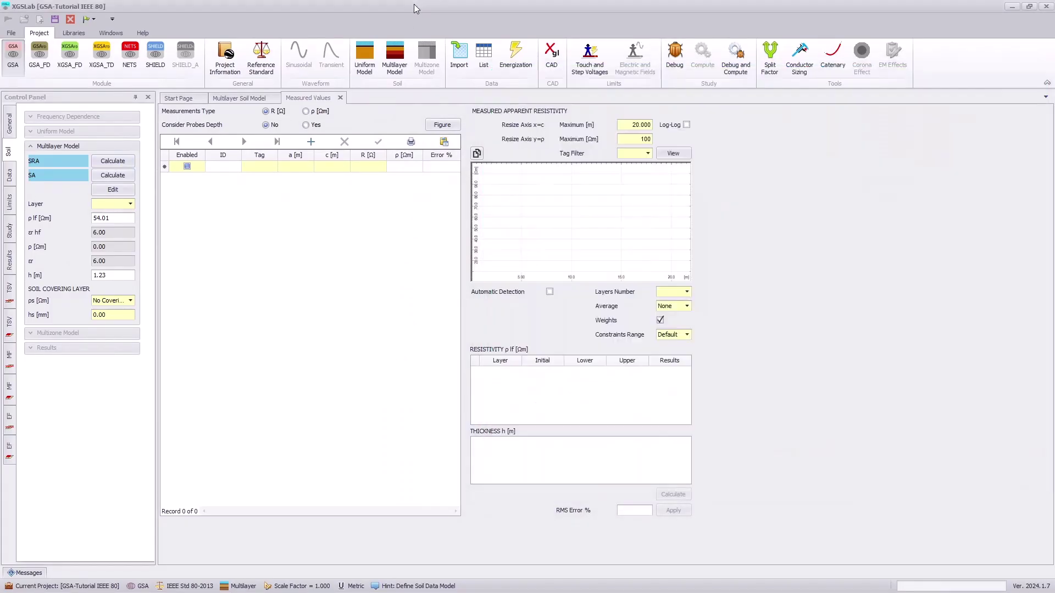
{"action": "left_click", "coordinate": [291, 167]}
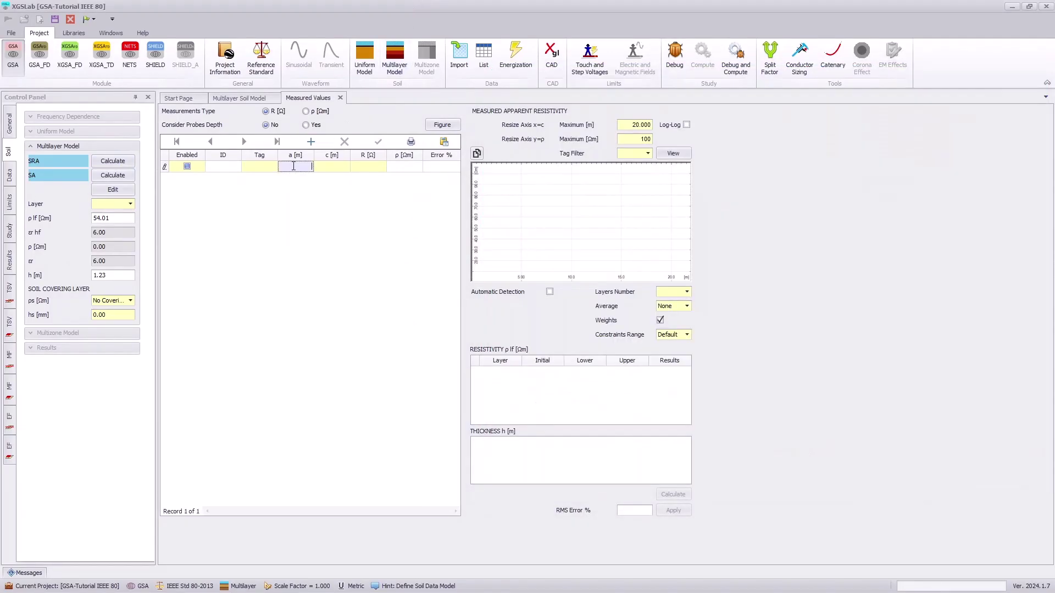
{"action": "left_click", "coordinate": [445, 144]}
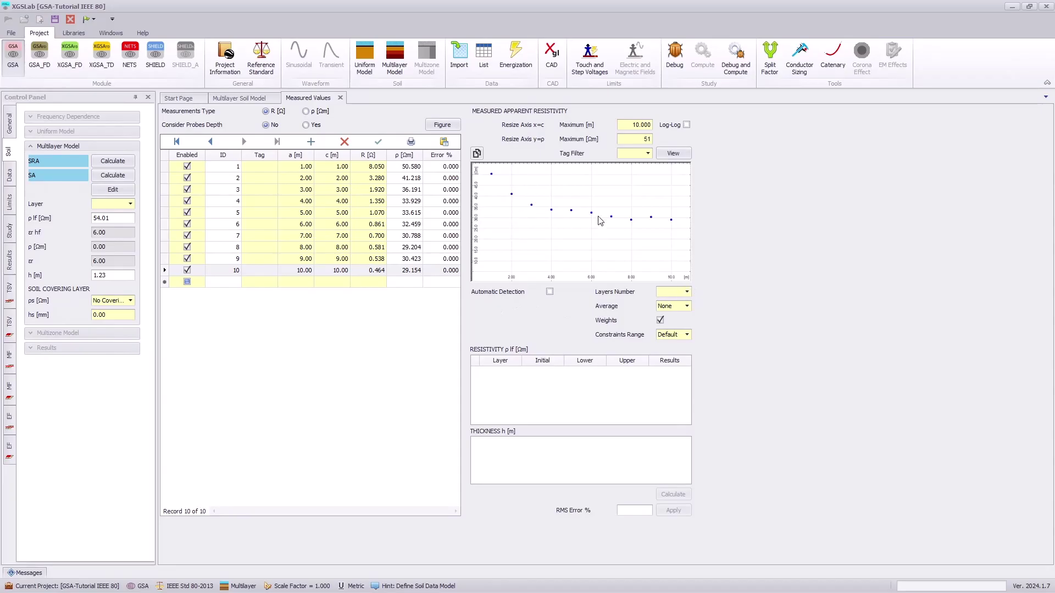
Step: Calculate a soil model with 2 layers from the measured values and apply it to the multilayer soil model
{"action": "left_click", "coordinate": [688, 292]}
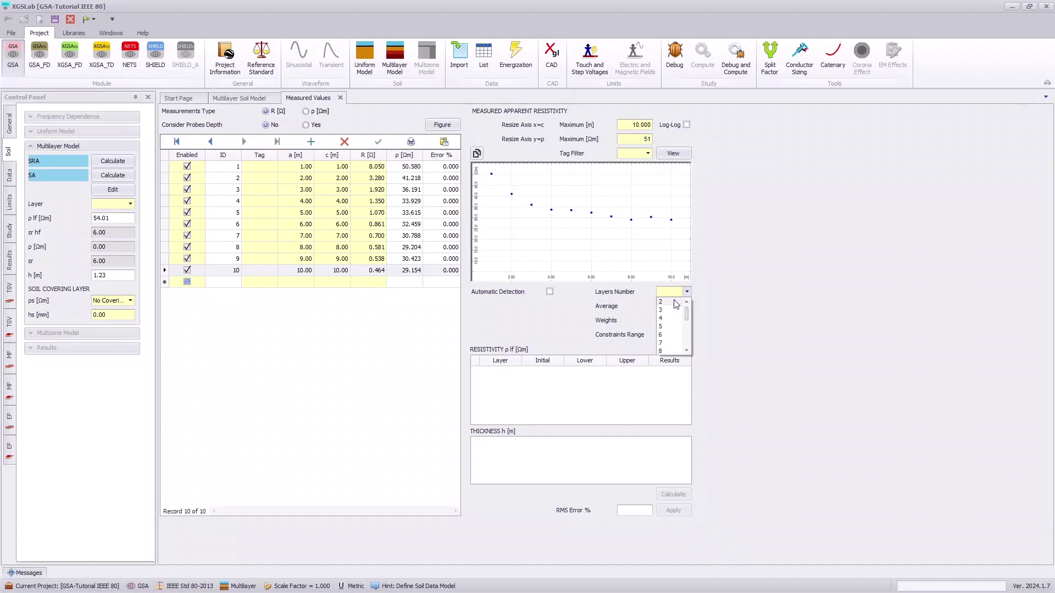
{"action": "left_click", "coordinate": [675, 304]}
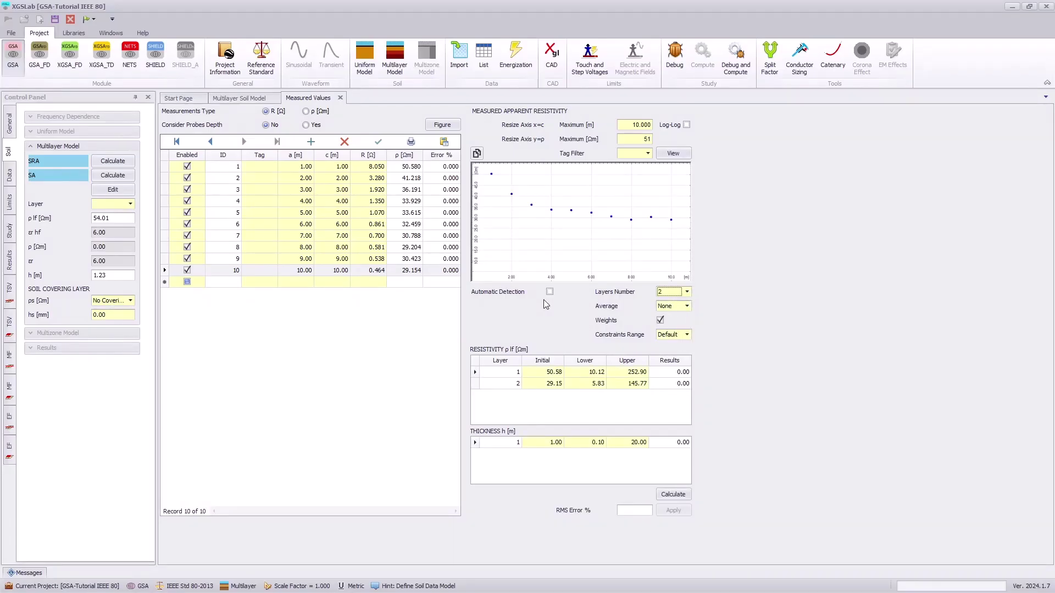
{"action": "left_click", "coordinate": [671, 494]}
{"action": "left_click", "coordinate": [671, 511]}
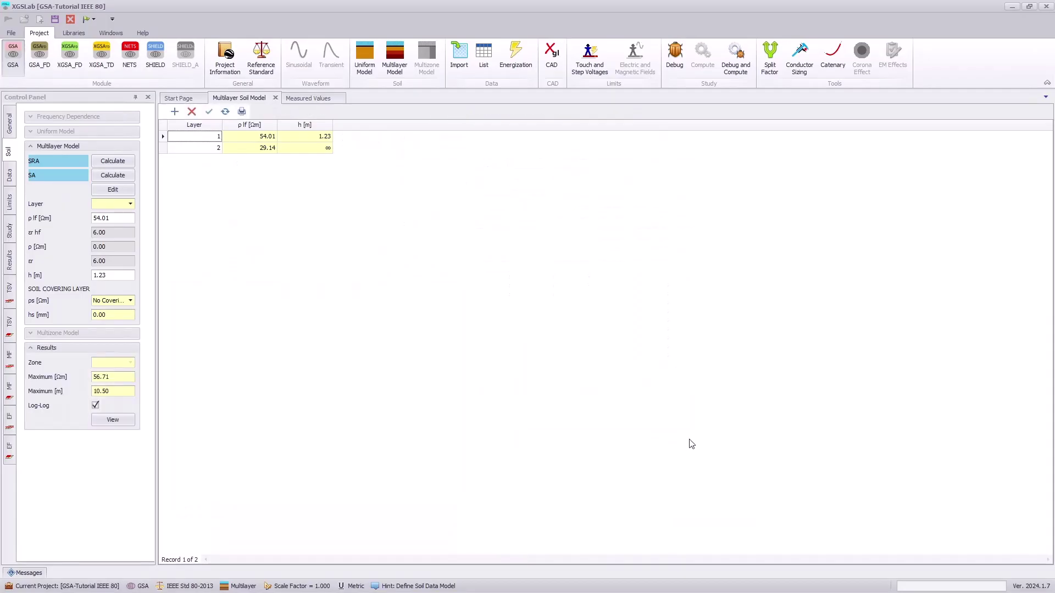
Step: Plot the soil model results and save the graph as an image captioned "Soil Model"
{"action": "left_click", "coordinate": [112, 420]}
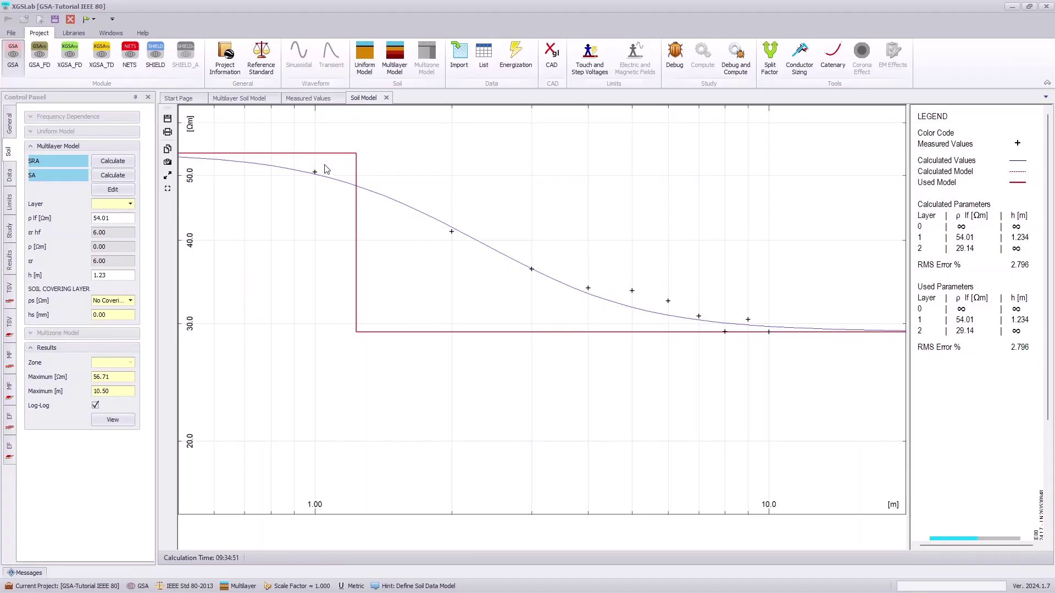
{"action": "left_click", "coordinate": [169, 163]}
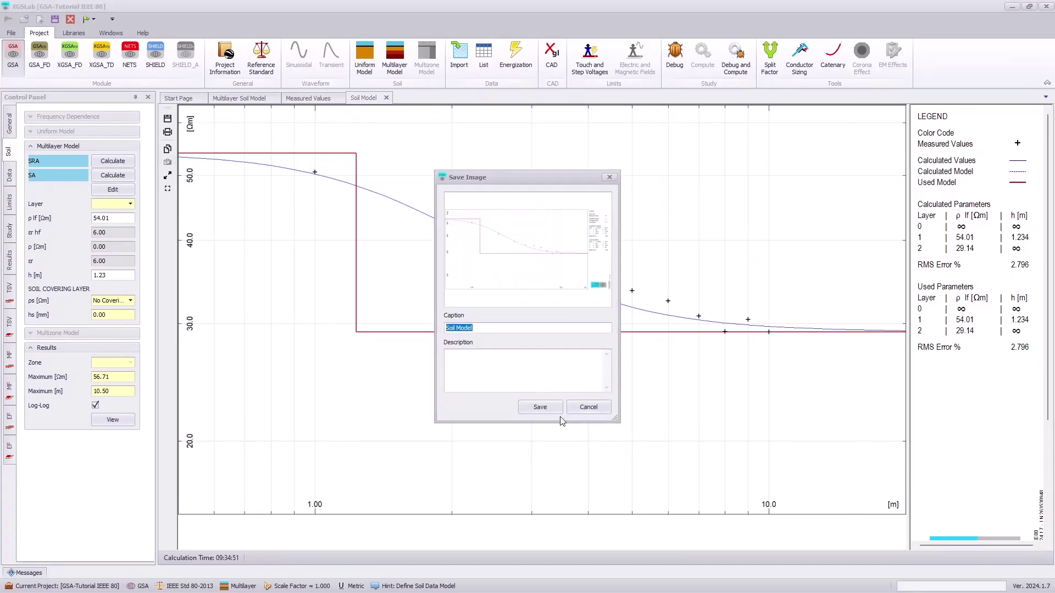
{"action": "left_click", "coordinate": [542, 407]}
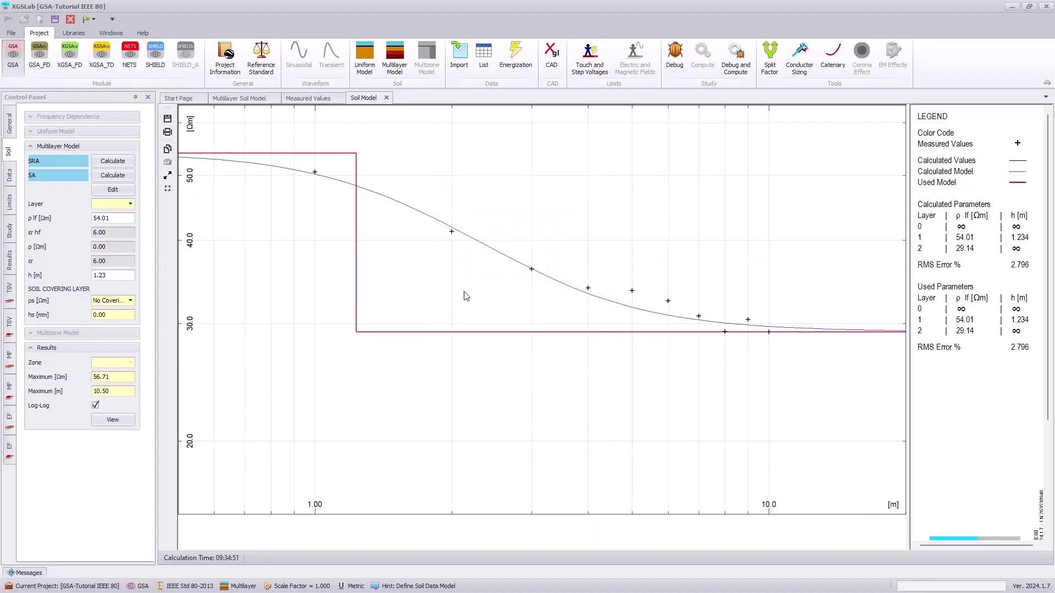
Step: Open the drawing import for the grounding grid data
{"action": "left_click", "coordinate": [460, 61]}
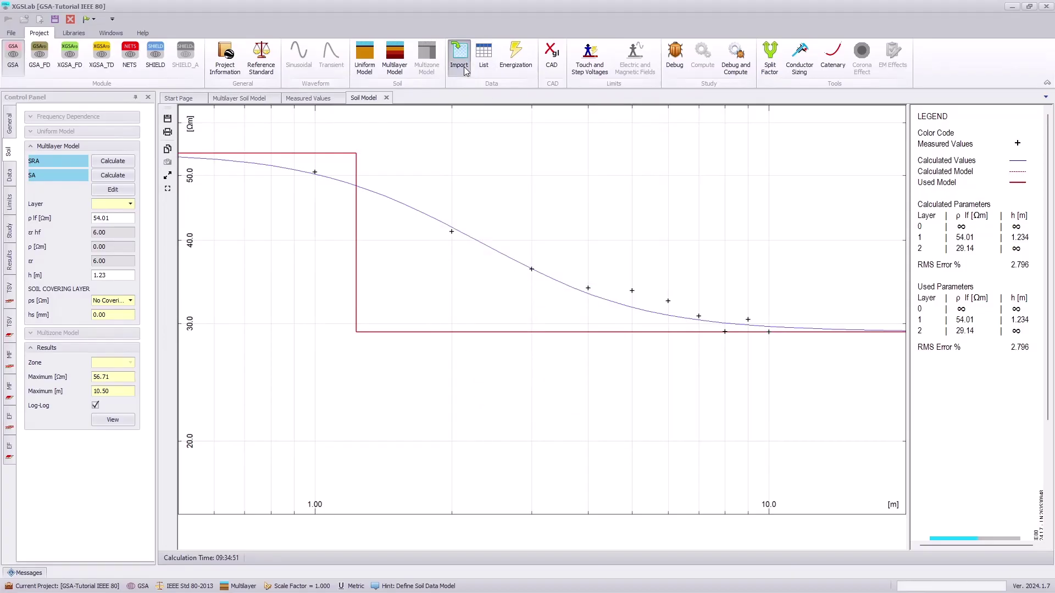
{"action": "left_click", "coordinate": [539, 322]}
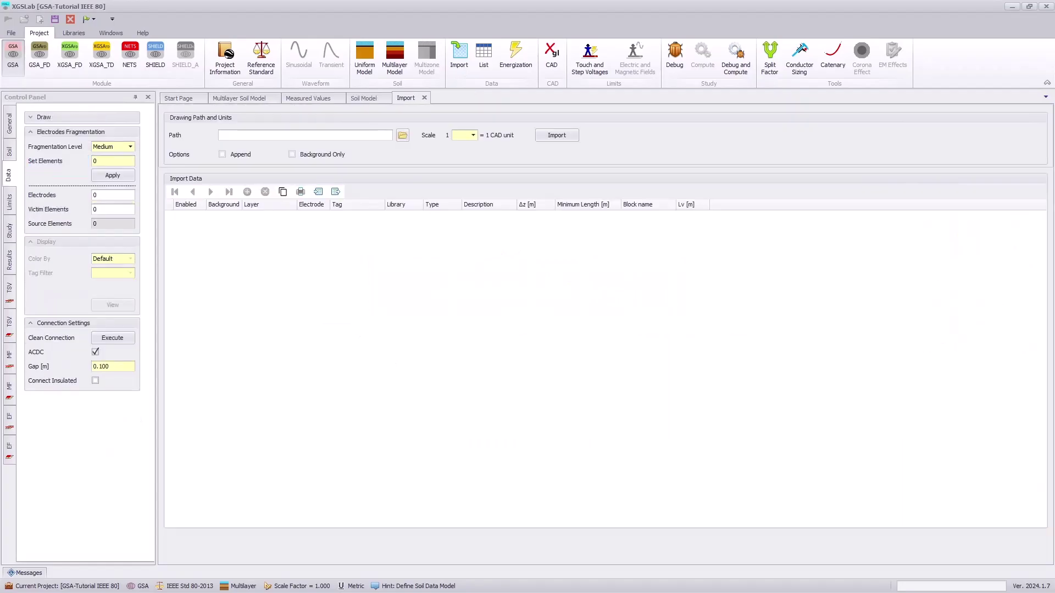
Step: Switch to MicroStation and examine the E Grid conductors and the rod cells at the grid's corners in the substation drawing
{"action": "key", "text": "alt+Tab"}
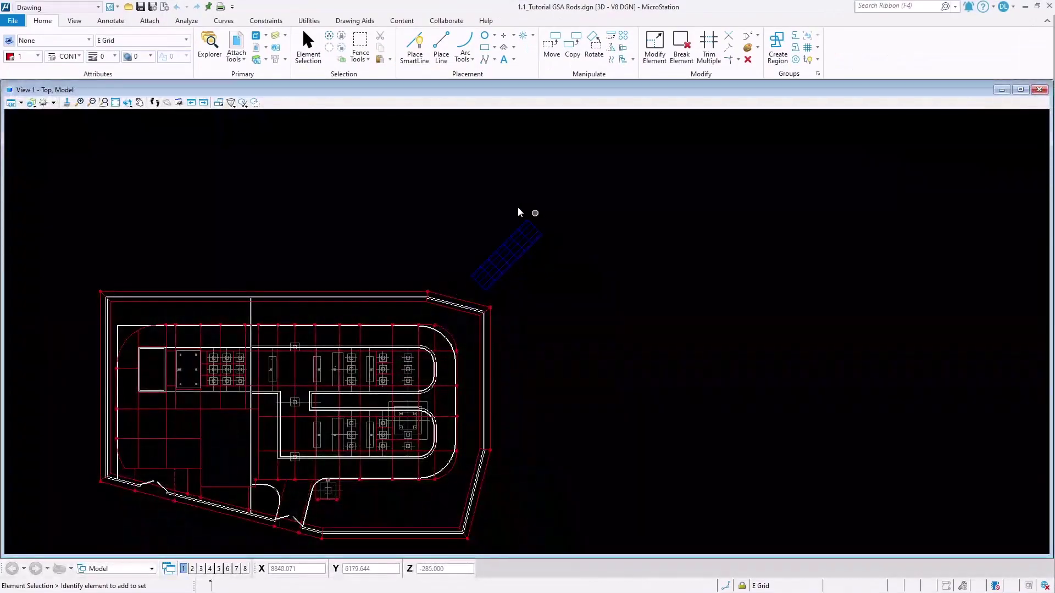
{"action": "scroll", "coordinate": [252, 413], "scroll_direction": "up", "scroll_amount": 5}
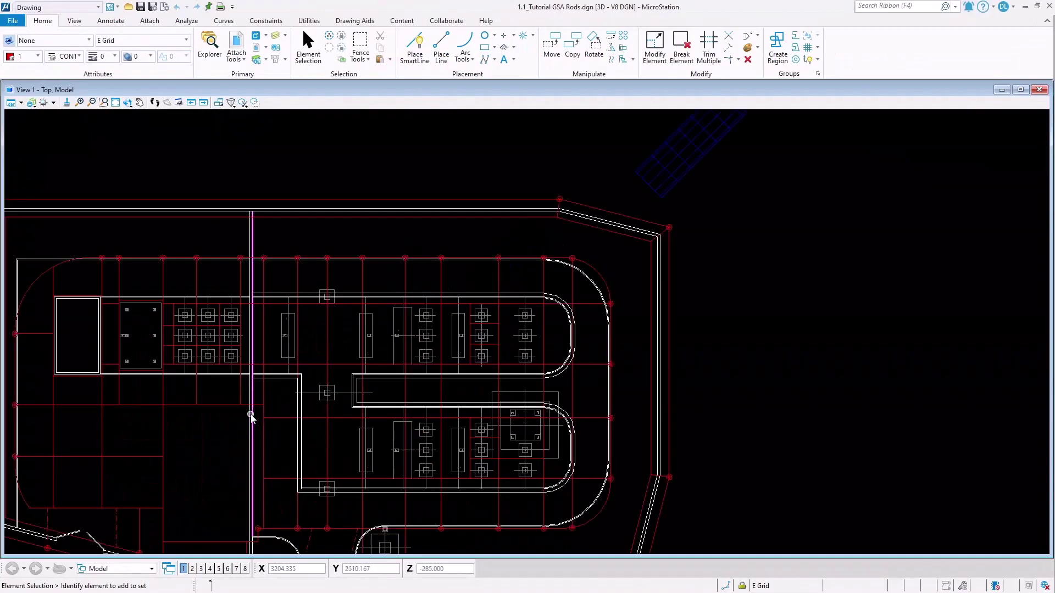
{"action": "scroll", "coordinate": [295, 422], "scroll_direction": "up", "scroll_amount": 2}
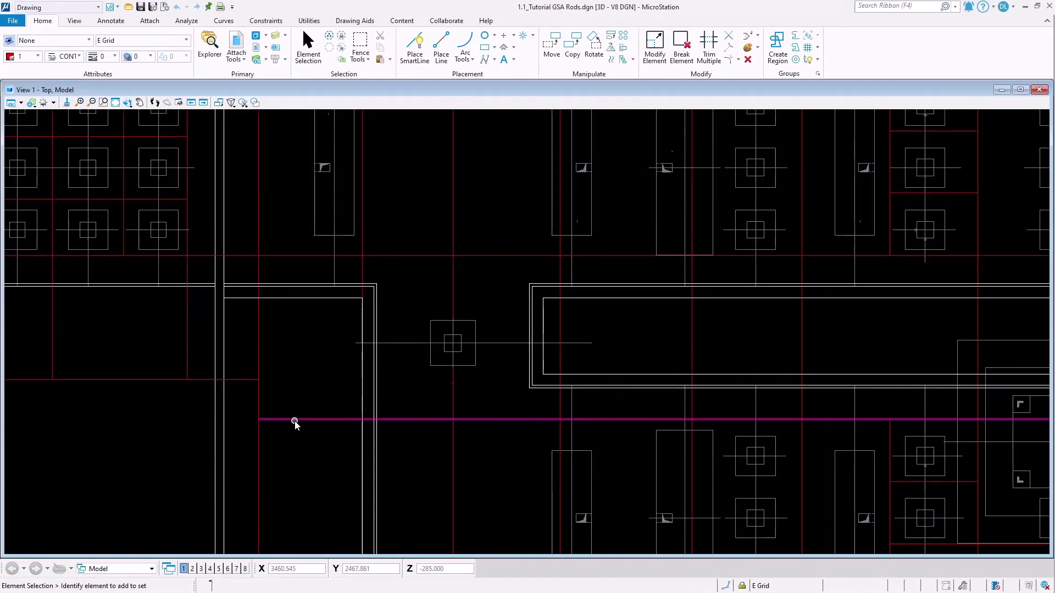
{"action": "scroll", "coordinate": [295, 421], "scroll_direction": "down", "scroll_amount": 4}
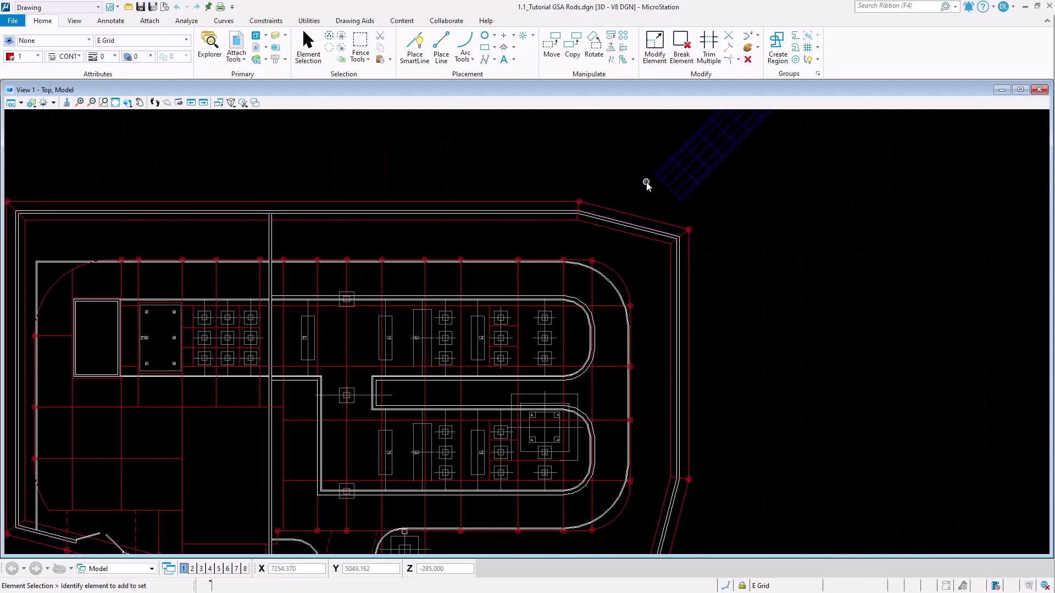
{"action": "scroll", "coordinate": [671, 187], "scroll_direction": "up", "scroll_amount": 3}
{"action": "scroll", "coordinate": [436, 266], "scroll_direction": "down", "scroll_amount": 3}
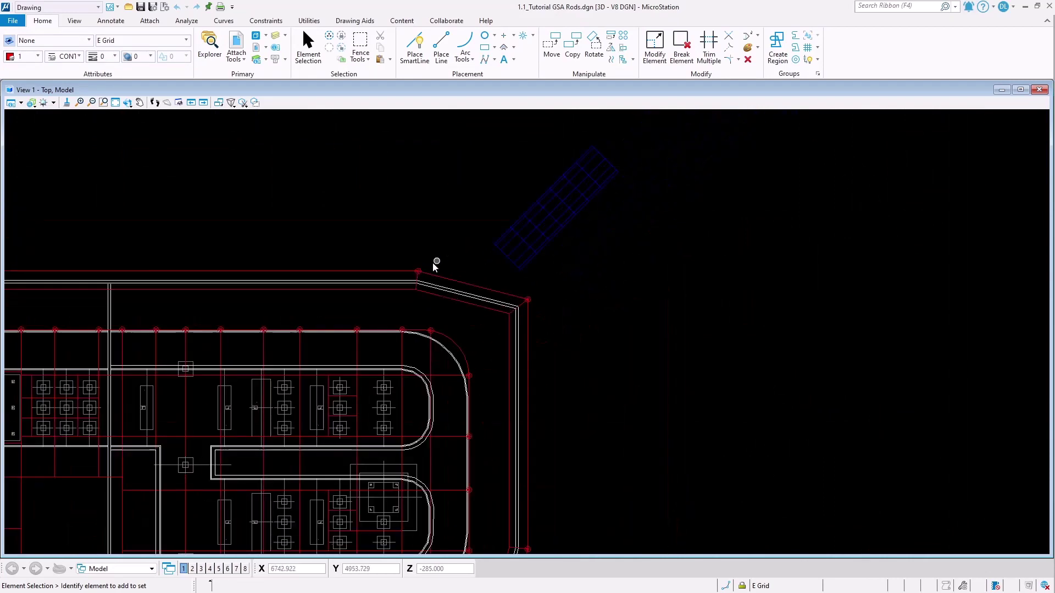
{"action": "scroll", "coordinate": [427, 263], "scroll_direction": "up", "scroll_amount": 3}
{"action": "scroll", "coordinate": [426, 261], "scroll_direction": "up", "scroll_amount": 3}
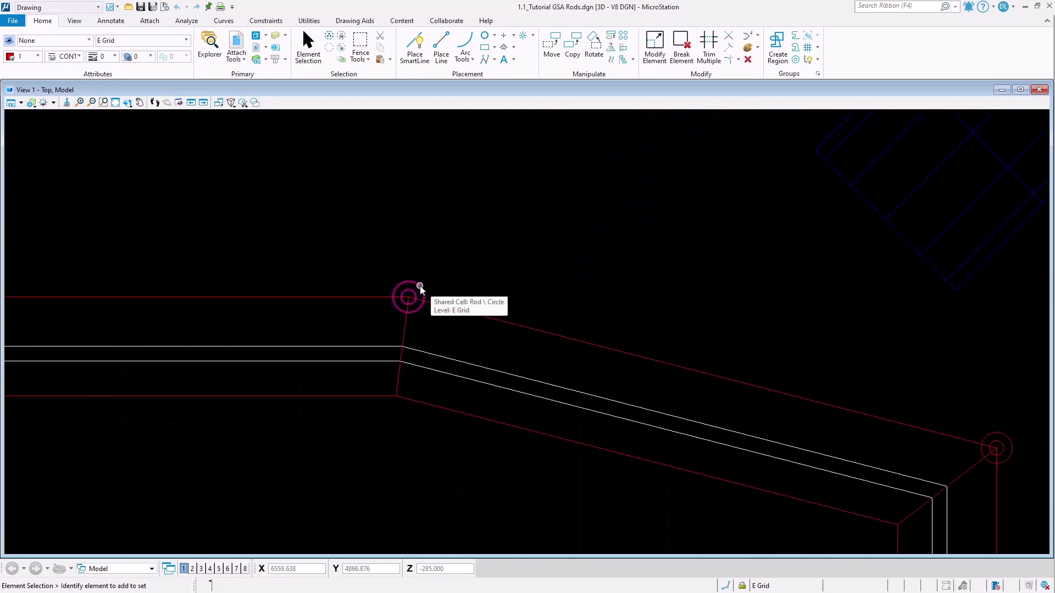
{"action": "scroll", "coordinate": [385, 256], "scroll_direction": "down", "scroll_amount": 2}
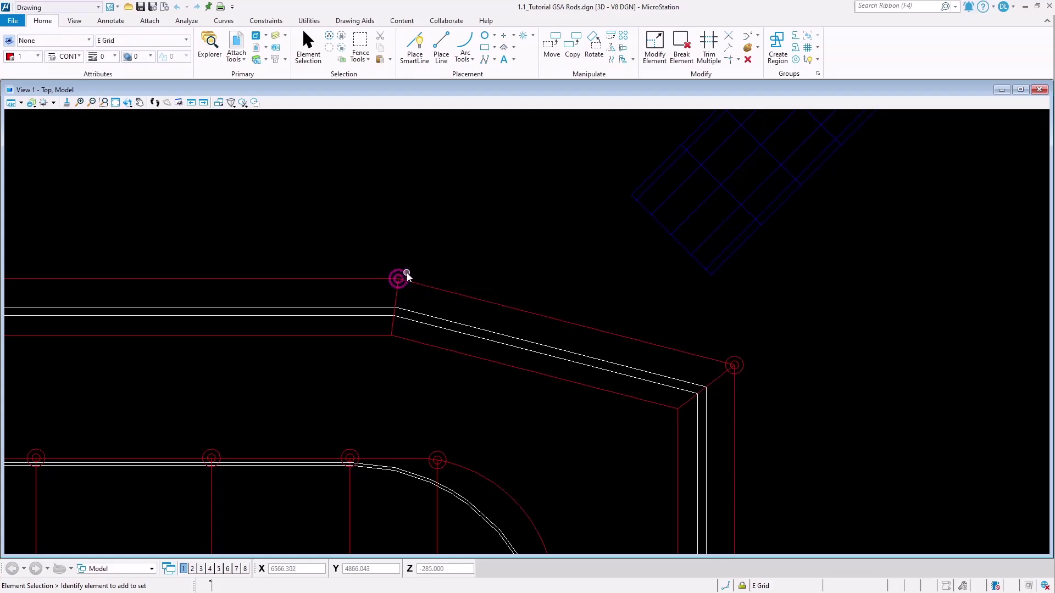
{"action": "scroll", "coordinate": [457, 231], "scroll_direction": "down", "scroll_amount": 5}
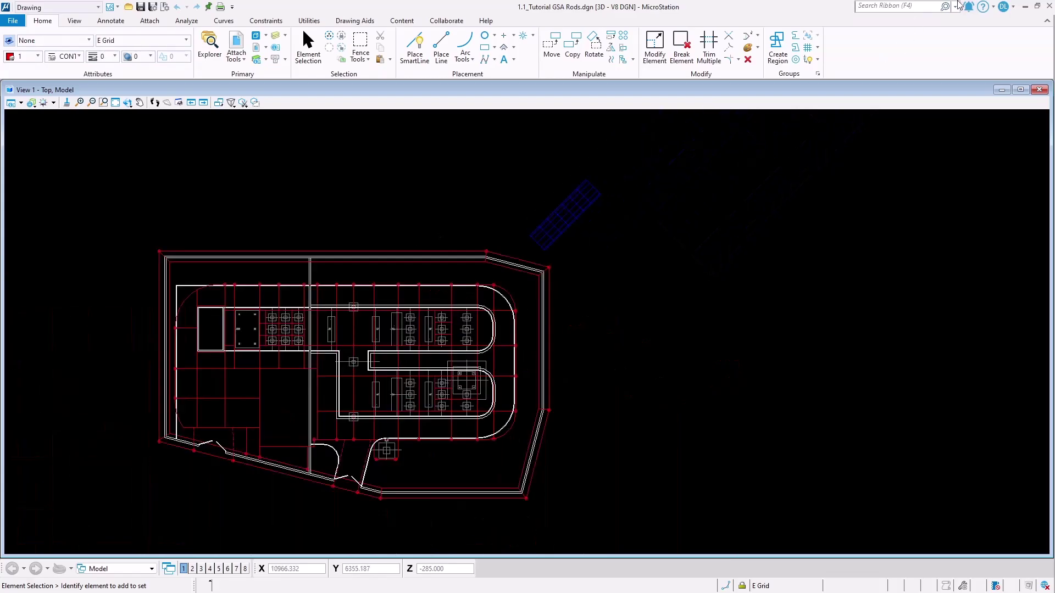
{"action": "left_click", "coordinate": [1025, 7]}
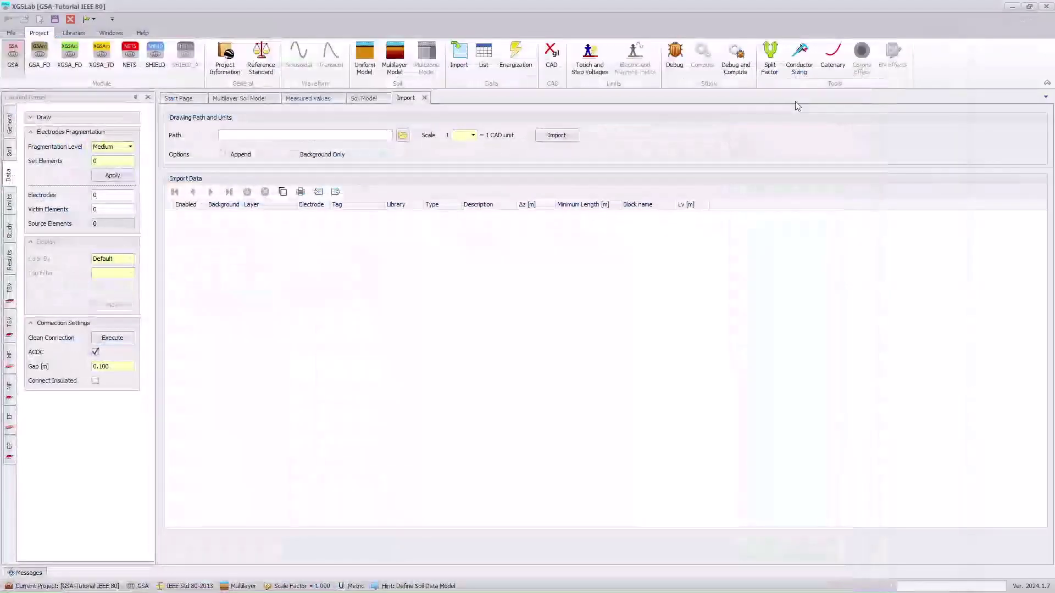
Step: Choose 1.1_Tutorial GSA.dwg as the drawing to import and set its scale to 1 m per CAD unit
{"action": "left_click", "coordinate": [403, 136]}
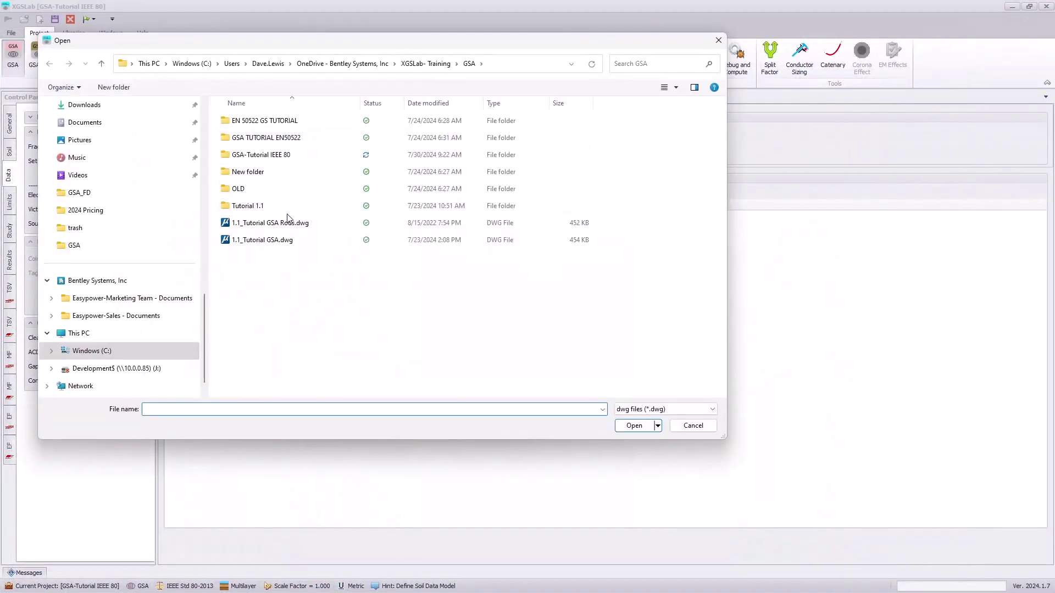
{"action": "left_click", "coordinate": [278, 241]}
{"action": "left_click", "coordinate": [633, 427]}
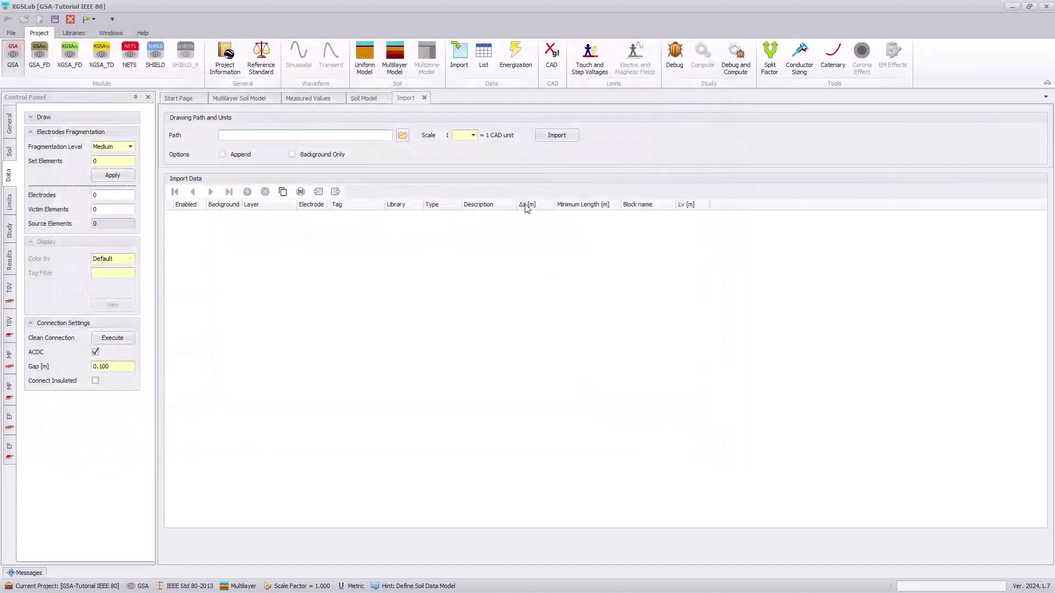
{"action": "left_click", "coordinate": [473, 135]}
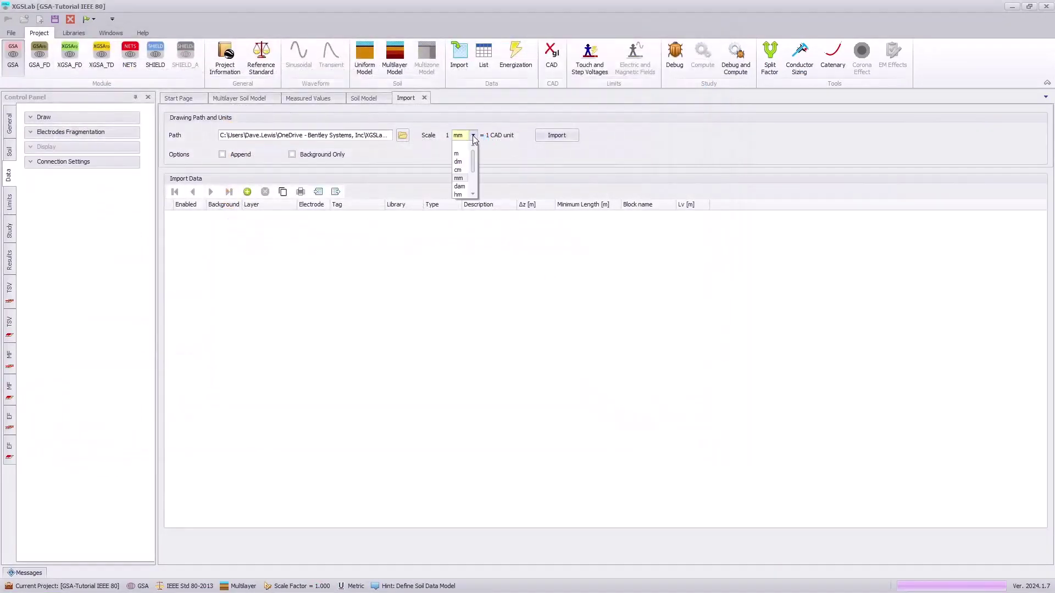
{"action": "left_click", "coordinate": [459, 153]}
Step: Start a new import entry for the E Grid layer and assign it to electrode 1
{"action": "left_click", "coordinate": [248, 192]}
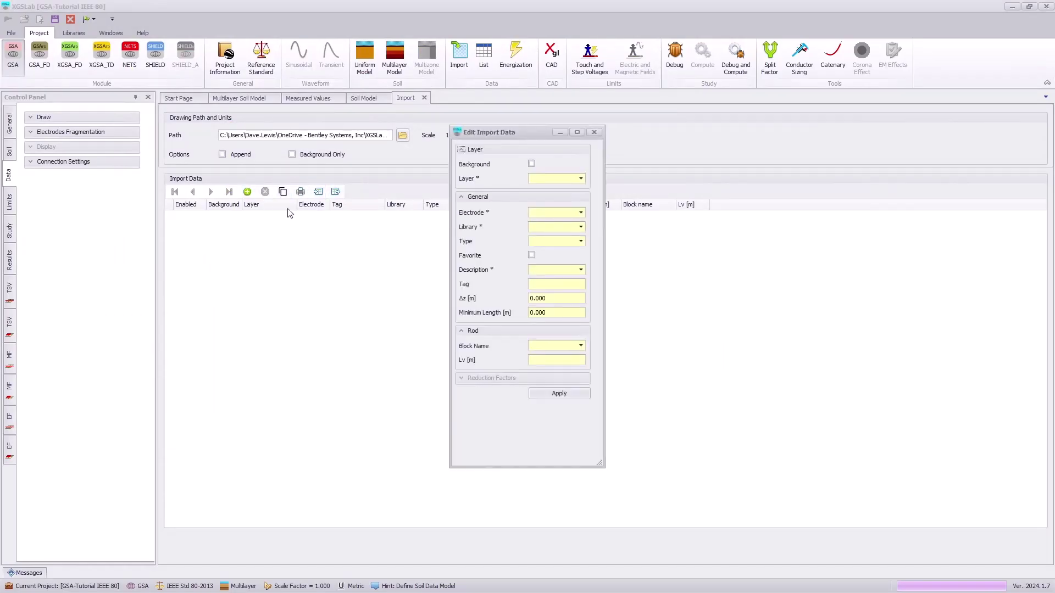
{"action": "left_click", "coordinate": [581, 178]}
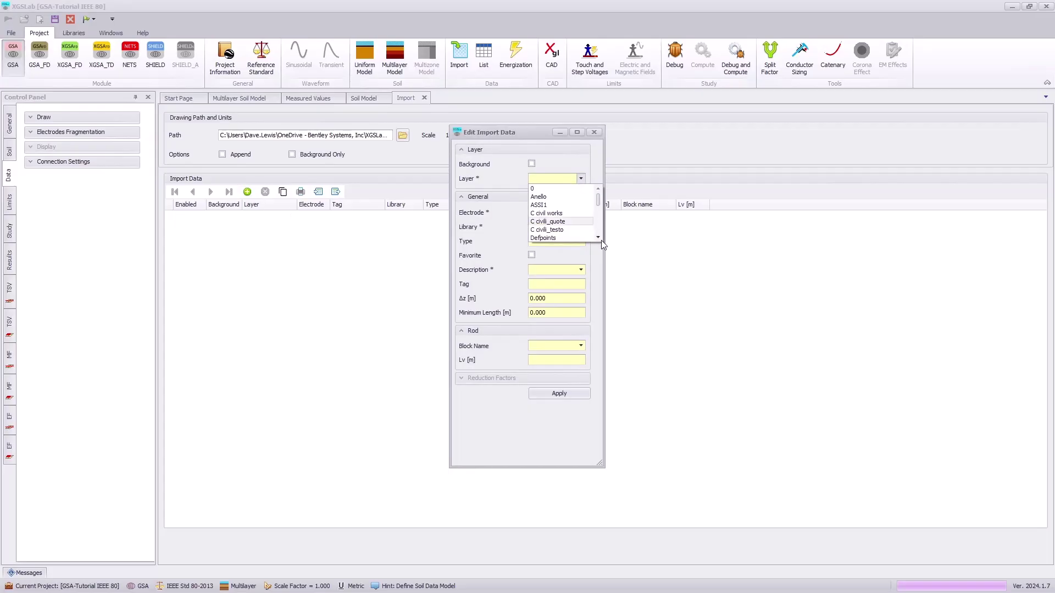
{"action": "scroll", "coordinate": [601, 240], "scroll_direction": "down", "scroll_amount": 2}
{"action": "left_click", "coordinate": [551, 240]}
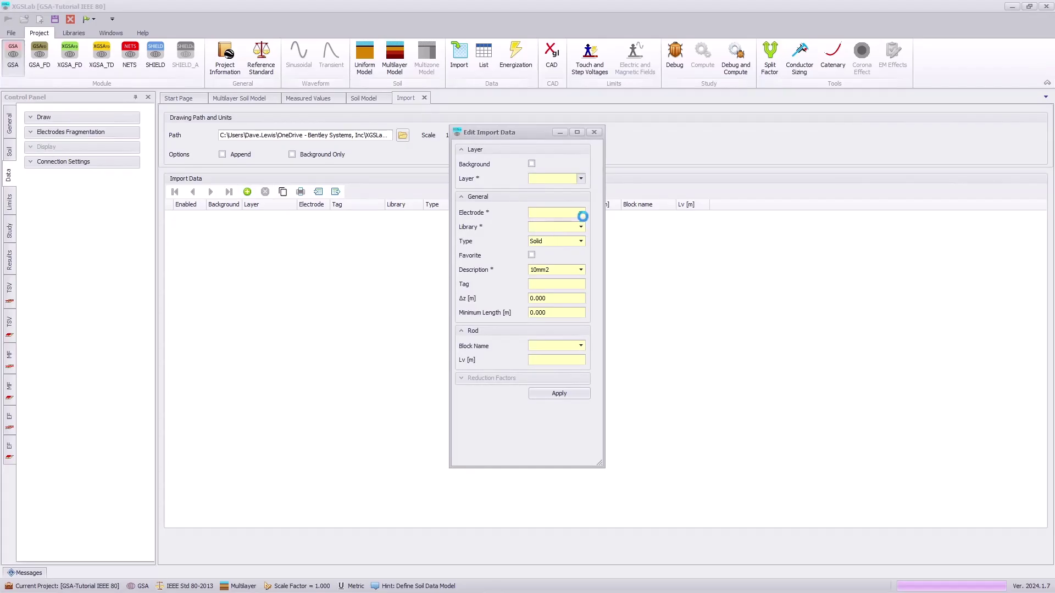
{"action": "left_click", "coordinate": [580, 212]}
{"action": "left_click", "coordinate": [552, 228]}
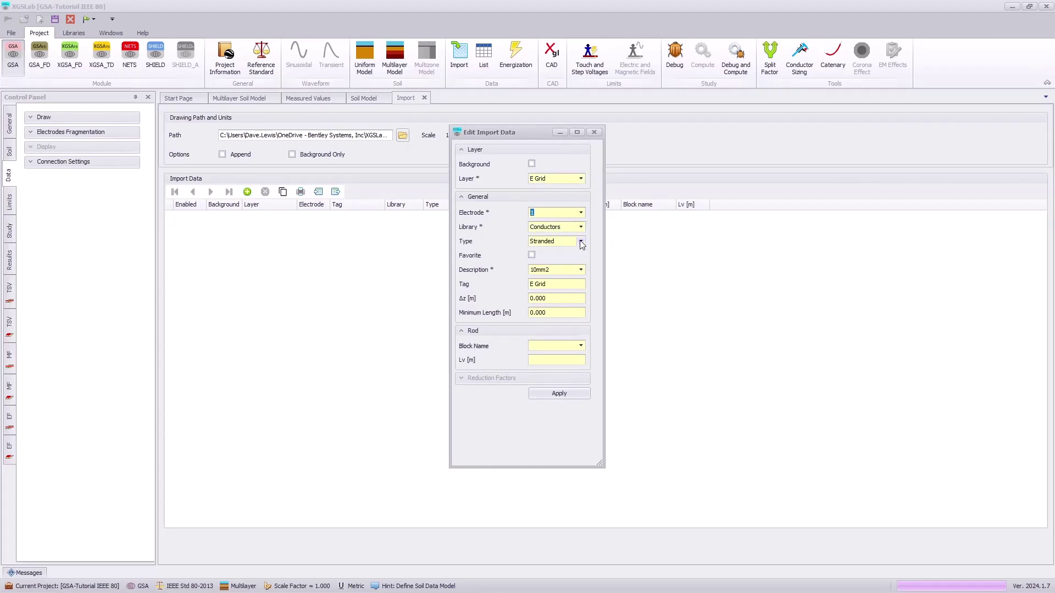
Step: Set the E Grid entry's stranded conductor to 63mm2 with a Δz of -0.7 m, and add it to the import data
{"action": "left_click", "coordinate": [580, 270]}
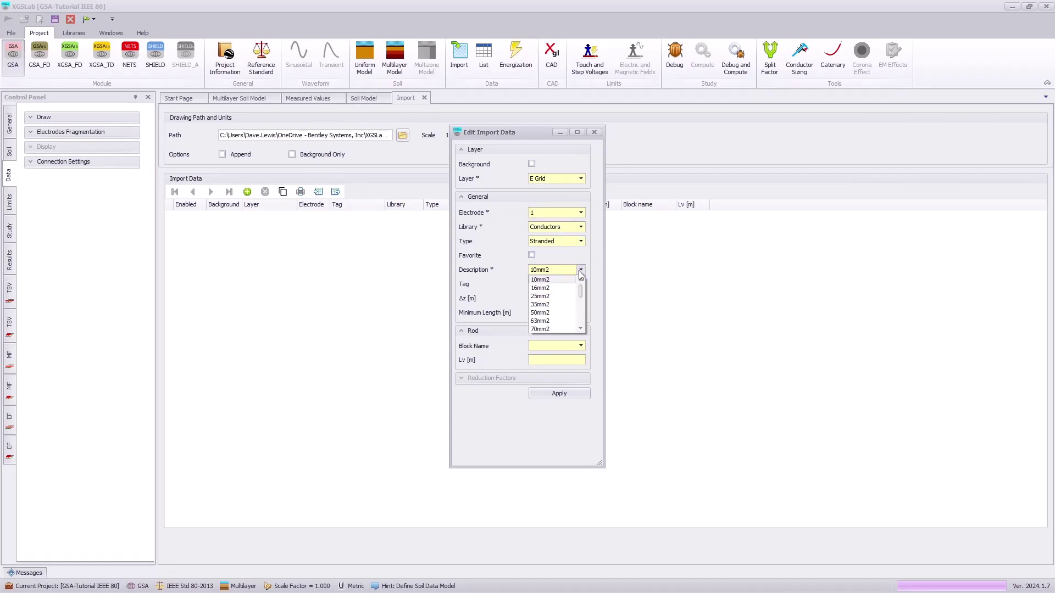
{"action": "left_click", "coordinate": [556, 321]}
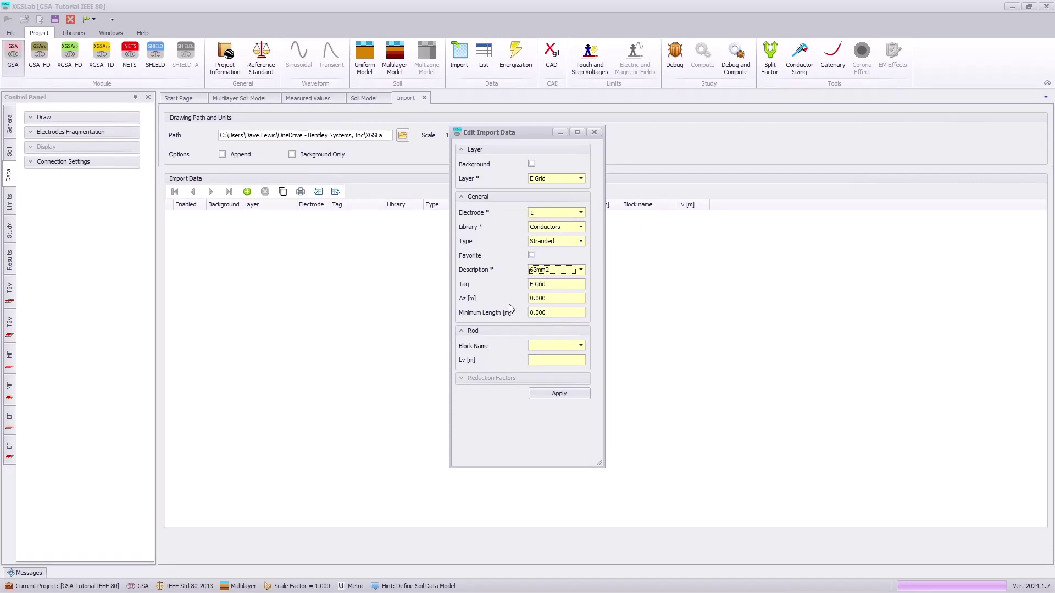
{"action": "left_click", "coordinate": [551, 296]}
{"action": "left_click", "coordinate": [567, 395]}
Step: Start a second import entry on the E Grid layer, also assigned to electrode 1
{"action": "left_click", "coordinate": [318, 191]}
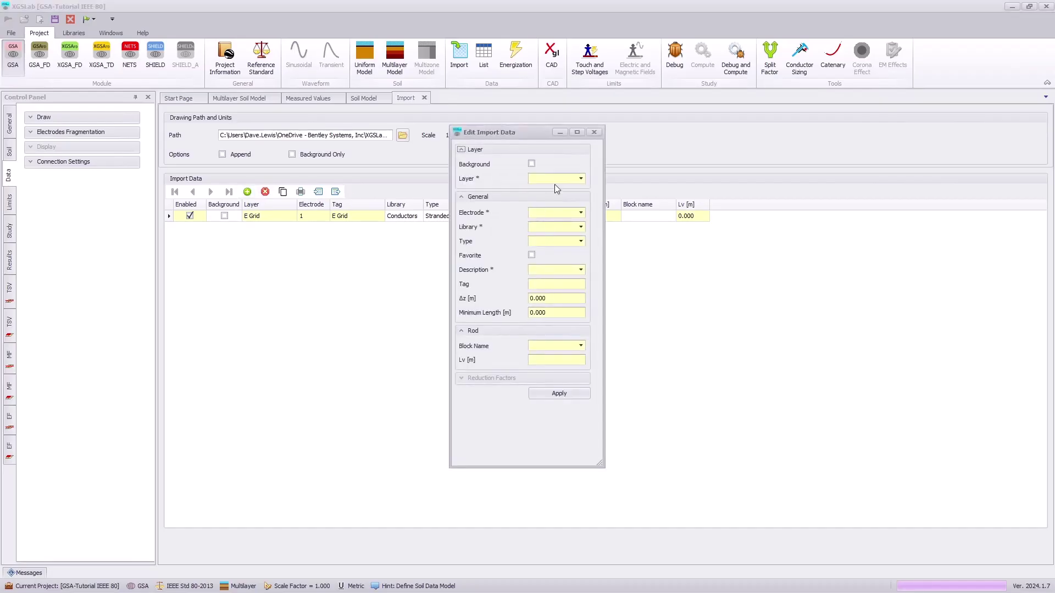
{"action": "left_click", "coordinate": [580, 178]}
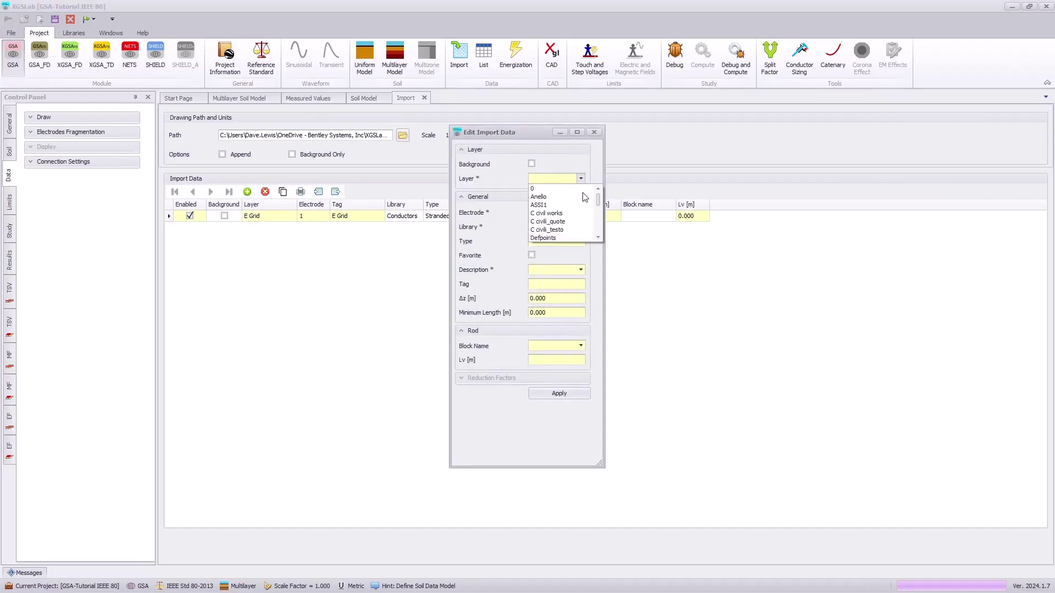
{"action": "left_click", "coordinate": [598, 238]}
{"action": "left_click", "coordinate": [598, 238]}
{"action": "left_click", "coordinate": [597, 238]}
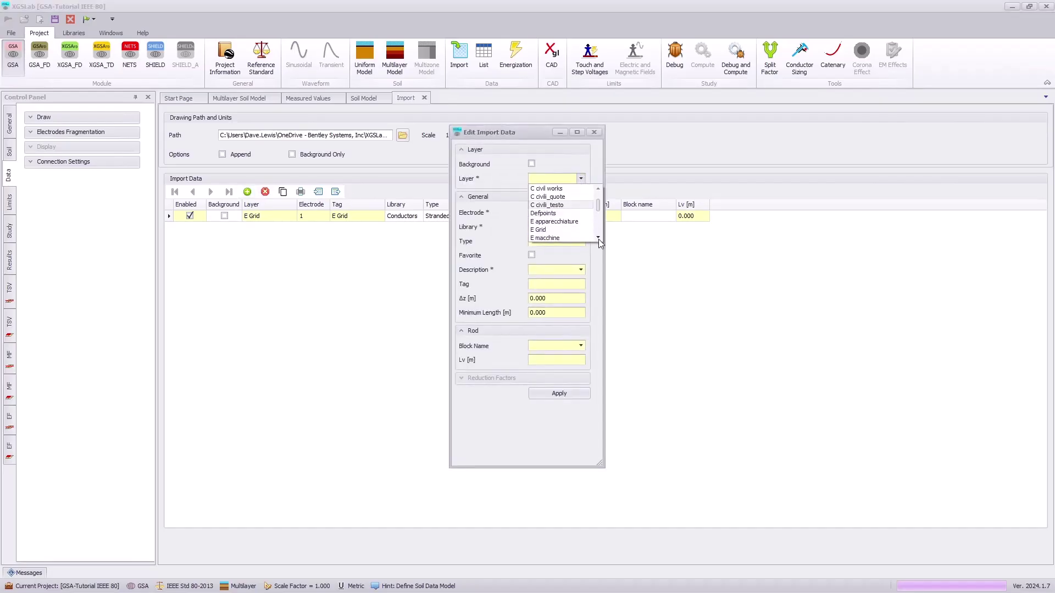
{"action": "left_click", "coordinate": [562, 231]}
{"action": "left_click", "coordinate": [580, 213]}
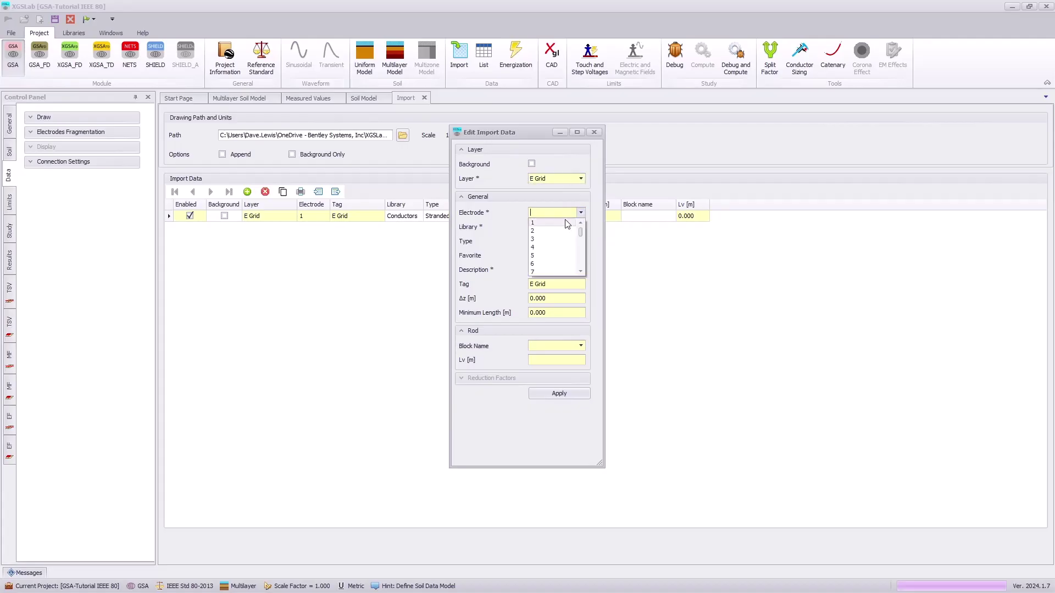
{"action": "left_click", "coordinate": [566, 221]}
Step: Make the second entry's conductor a solid Ø15mm Rod and tag it Rod, with a Δz of -0.7 m
{"action": "left_click", "coordinate": [579, 242]}
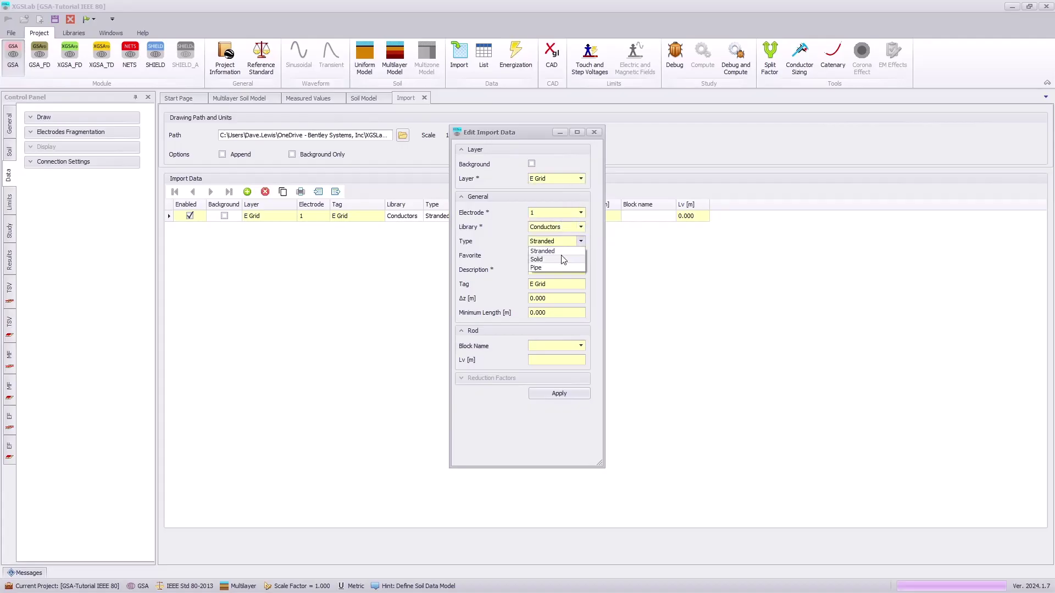
{"action": "left_click", "coordinate": [537, 260]}
{"action": "left_click", "coordinate": [581, 269]}
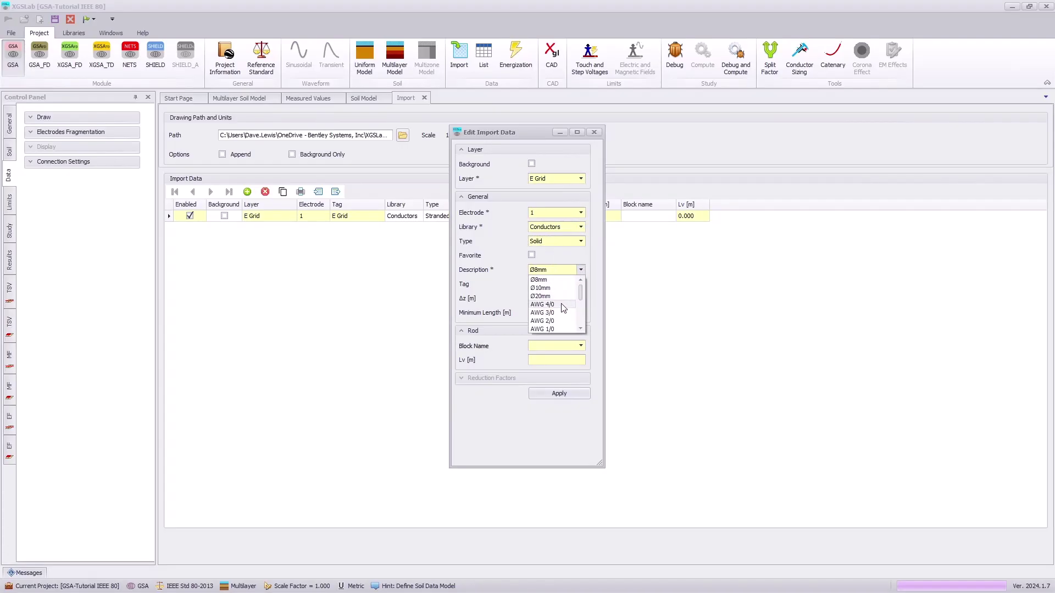
{"action": "scroll", "coordinate": [563, 309], "scroll_direction": "down", "scroll_amount": 5}
{"action": "left_click", "coordinate": [564, 281]}
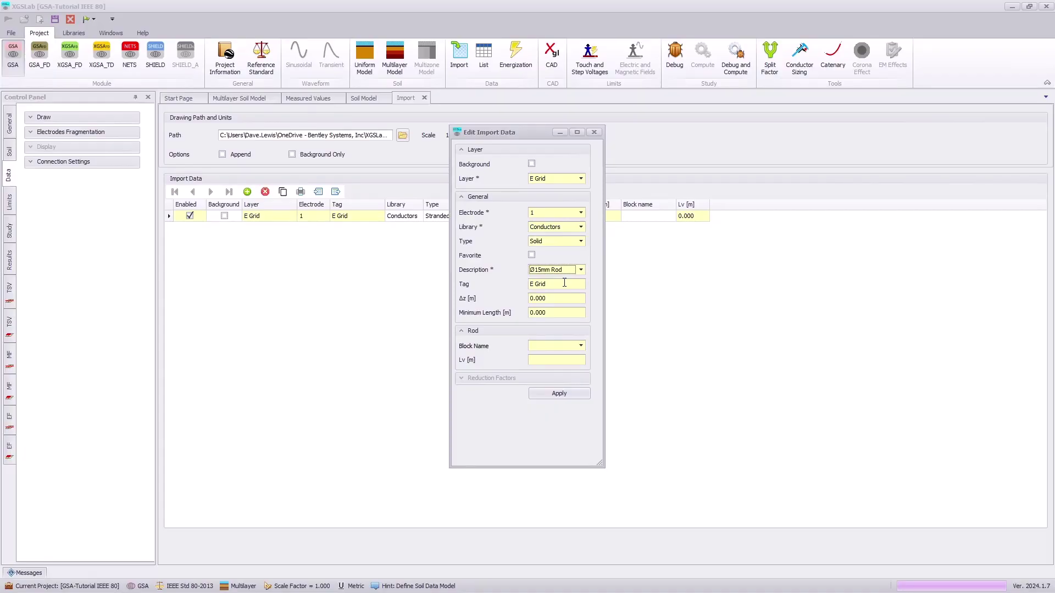
{"action": "left_click", "coordinate": [565, 283]}
{"action": "left_click_drag", "start_coordinate": [563, 284], "coordinate": [479, 279]}
{"action": "type", "text": "Rod"}
Step: Assign the Rod block with an Lv of 3 m and add the rod entry to the import data
{"action": "left_click", "coordinate": [576, 347]}
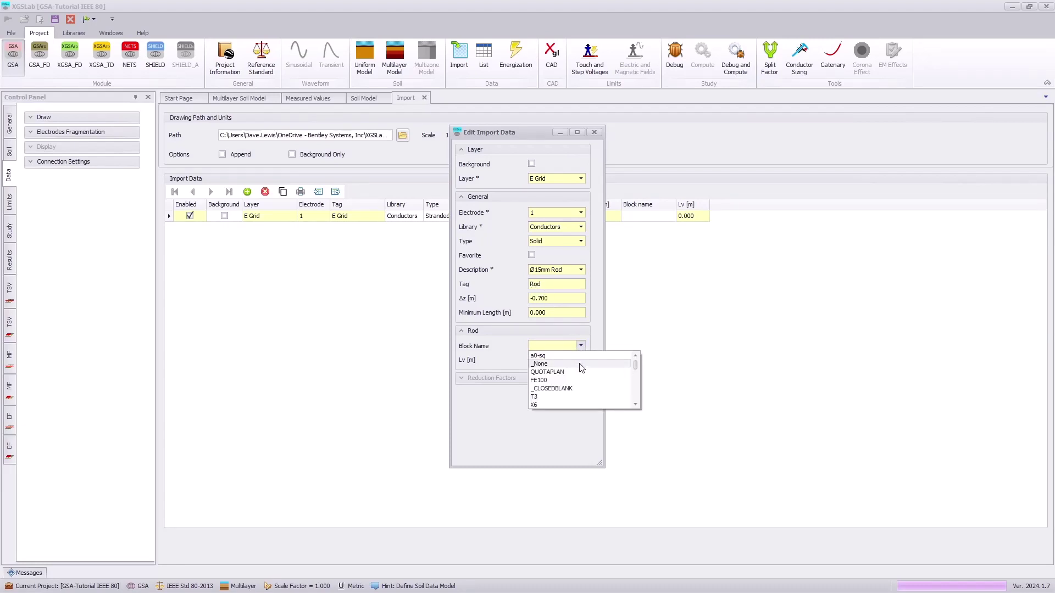
{"action": "type", "text": "Rod"}
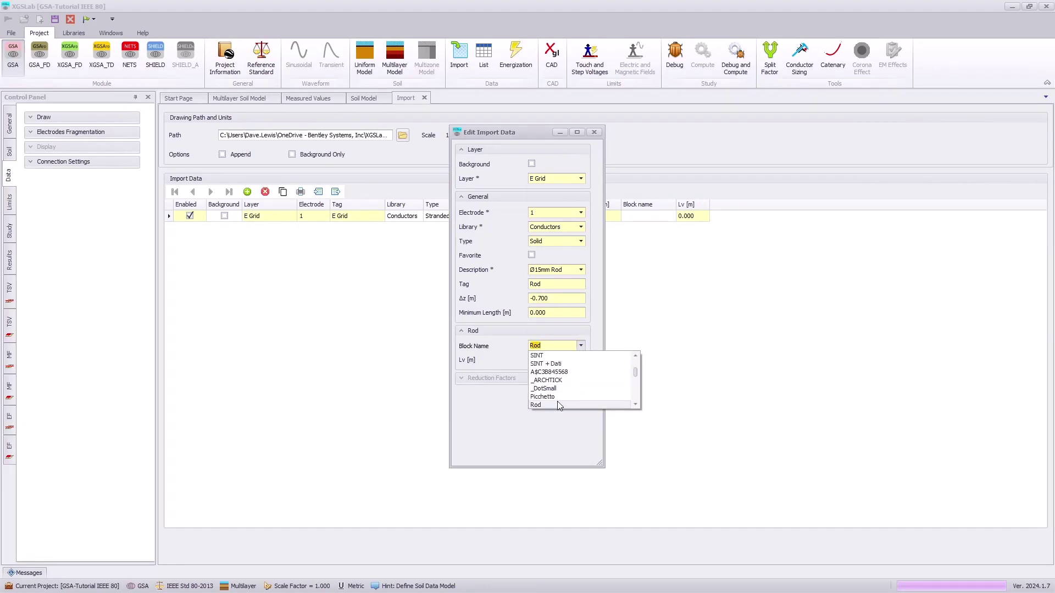
{"action": "left_click", "coordinate": [557, 401]}
{"action": "left_click", "coordinate": [562, 359]}
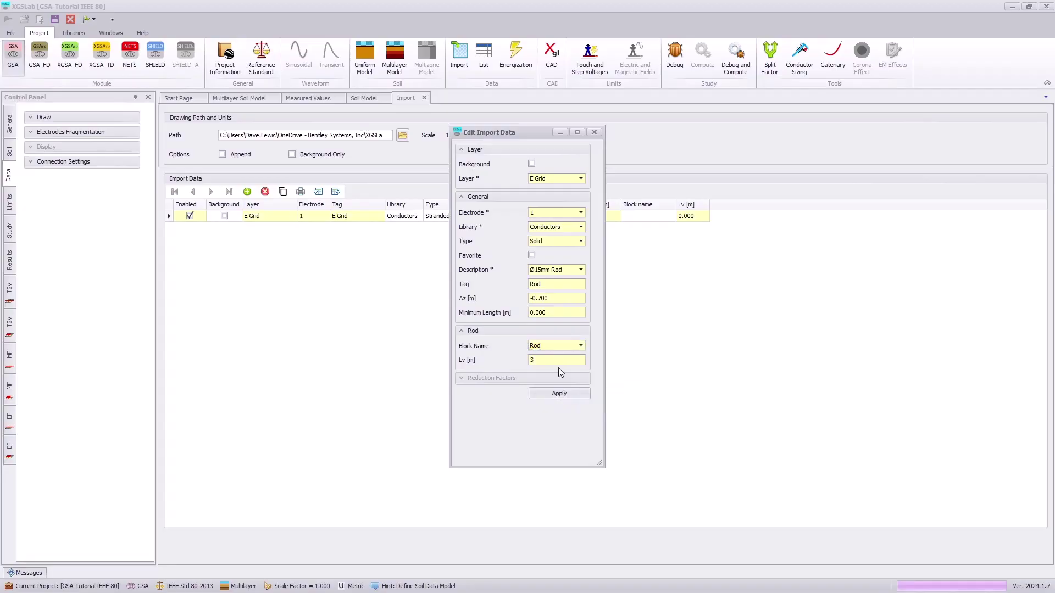
{"action": "left_click", "coordinate": [559, 393]}
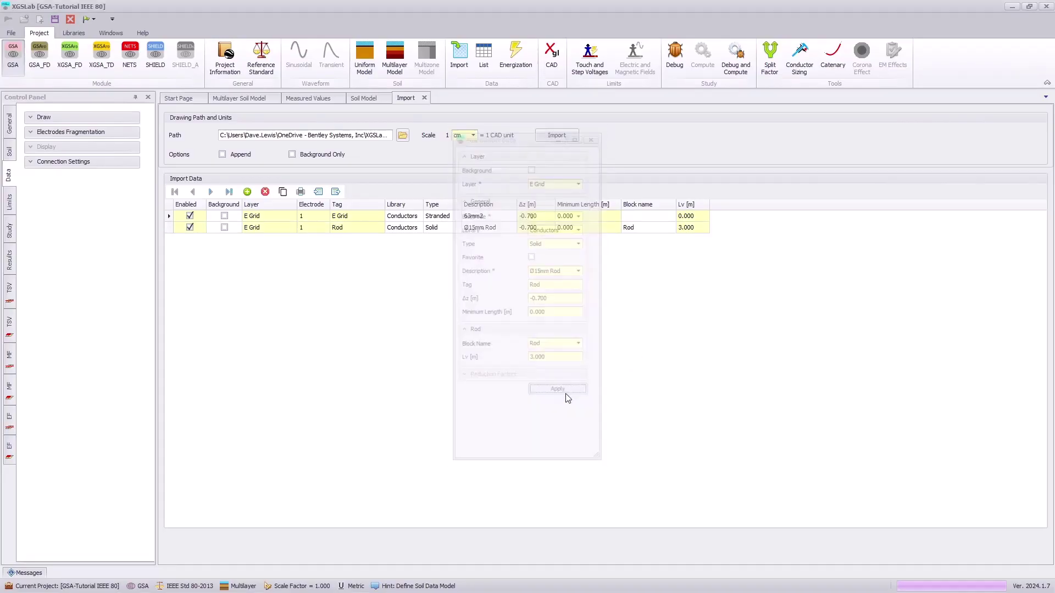
Step: Start a third import entry for the E Tank layer and assign it to electrode 2
{"action": "left_click", "coordinate": [247, 192]}
{"action": "left_click", "coordinate": [581, 178]}
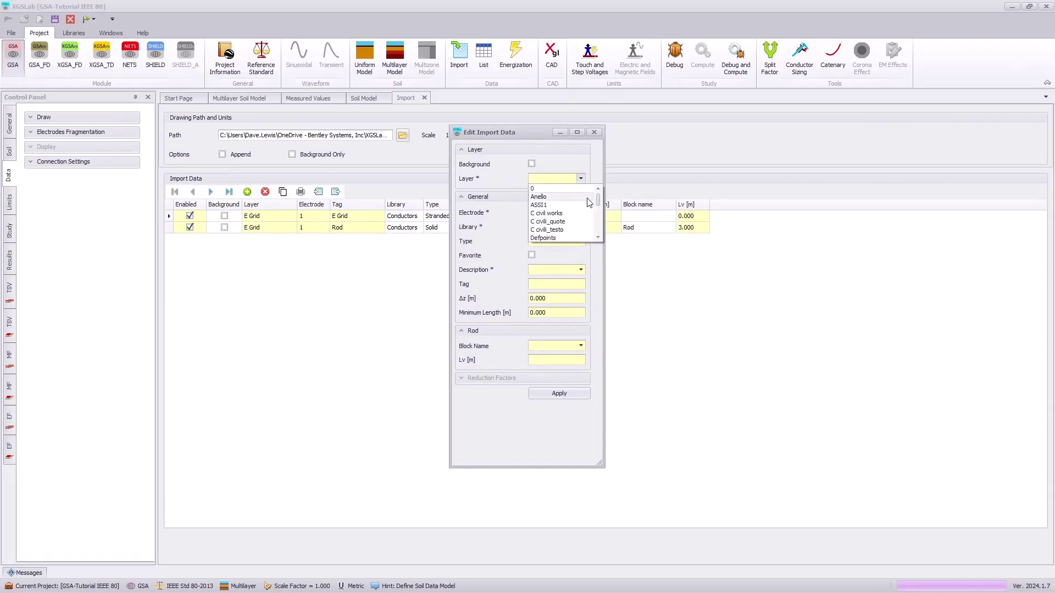
{"action": "left_click", "coordinate": [597, 238]}
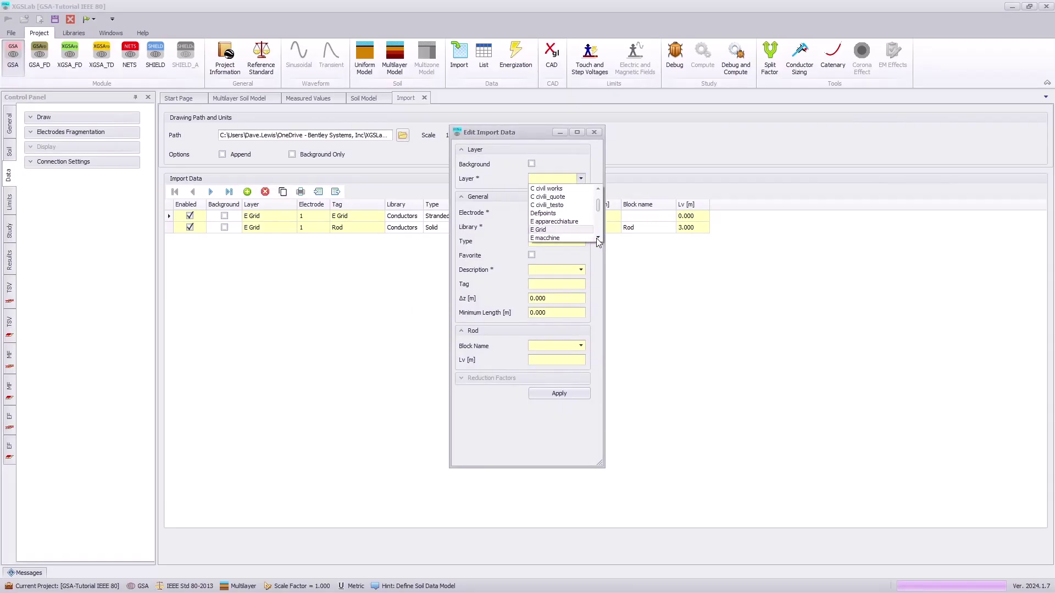
{"action": "left_click", "coordinate": [598, 238]}
{"action": "left_click", "coordinate": [598, 238]}
{"action": "left_click", "coordinate": [598, 238]}
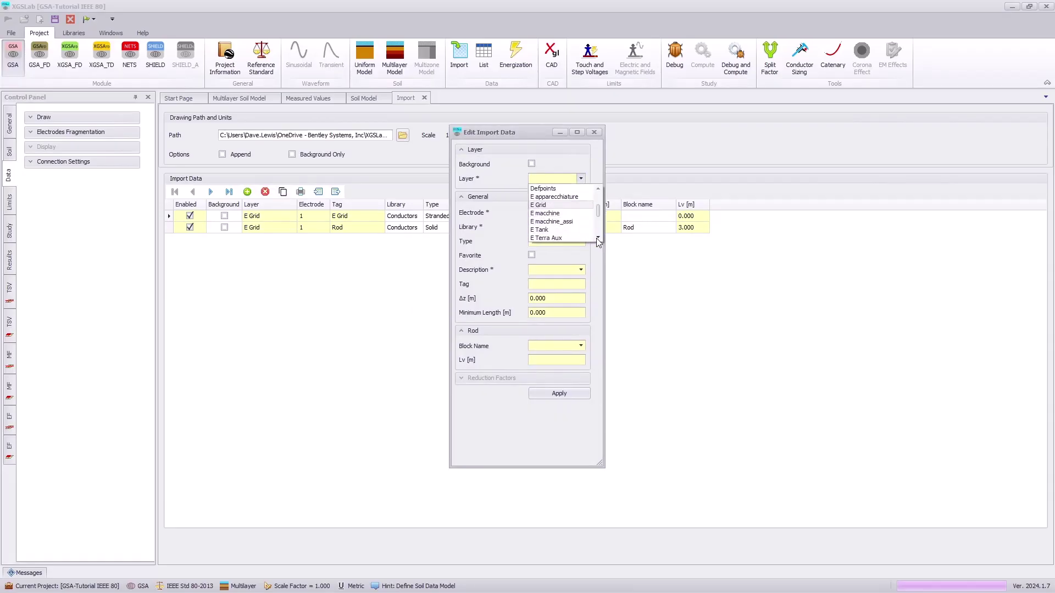
{"action": "left_click", "coordinate": [561, 229]}
{"action": "left_click", "coordinate": [580, 212]}
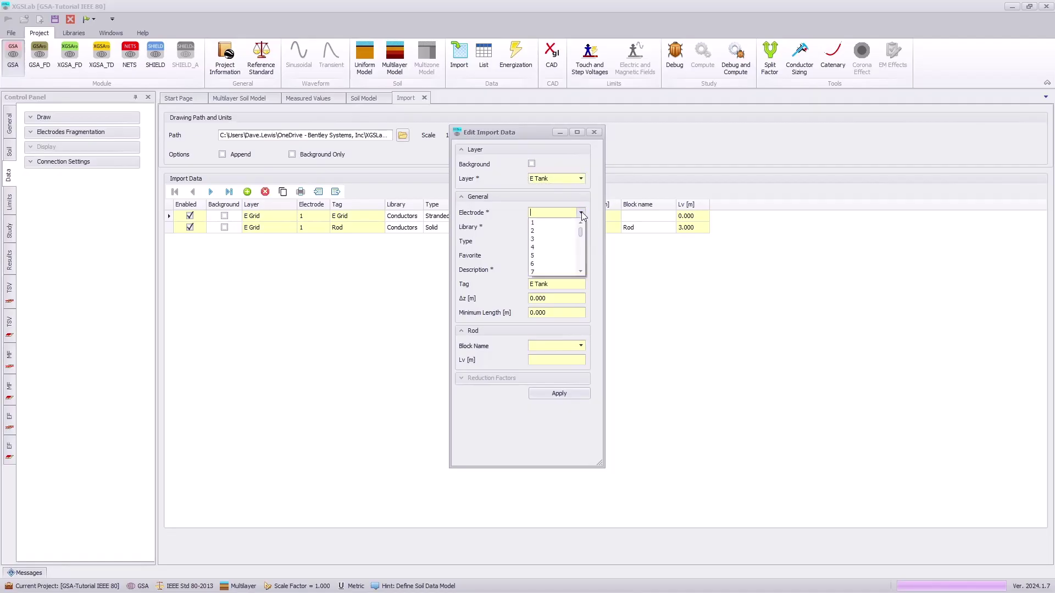
{"action": "left_click", "coordinate": [546, 230]}
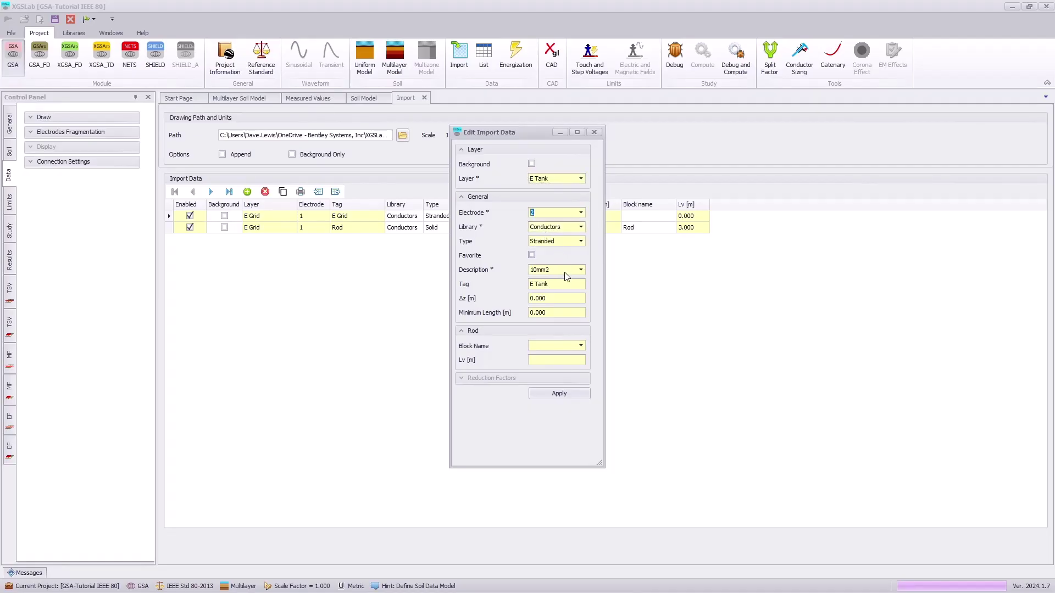
Step: Set the E Tank conductor to solid Ø10mm and add the entry to the import data
{"action": "left_click", "coordinate": [580, 242]}
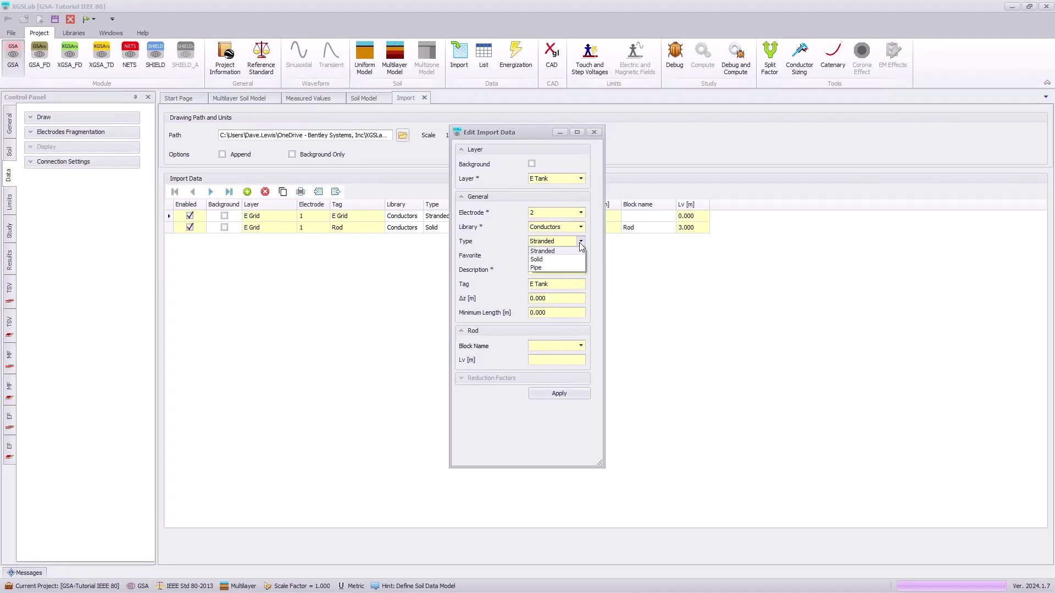
{"action": "left_click", "coordinate": [543, 262]}
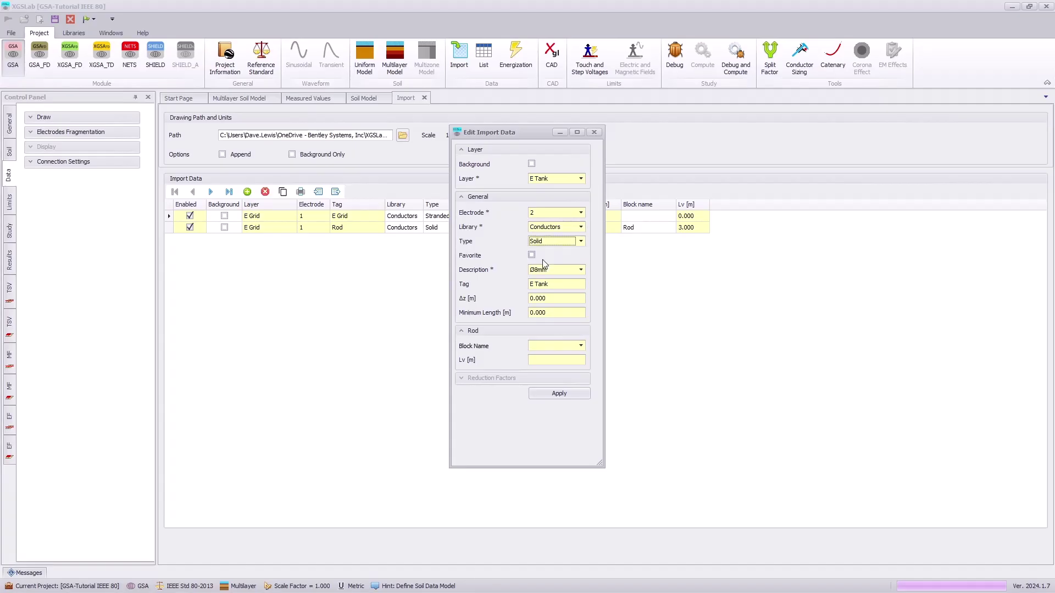
{"action": "left_click", "coordinate": [581, 270]}
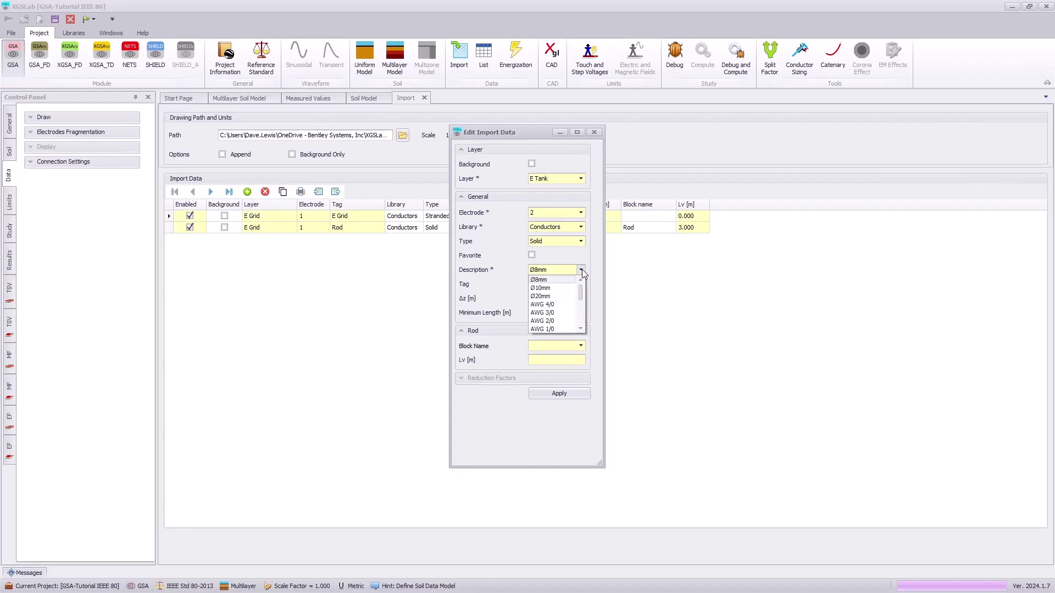
{"action": "left_click", "coordinate": [562, 291]}
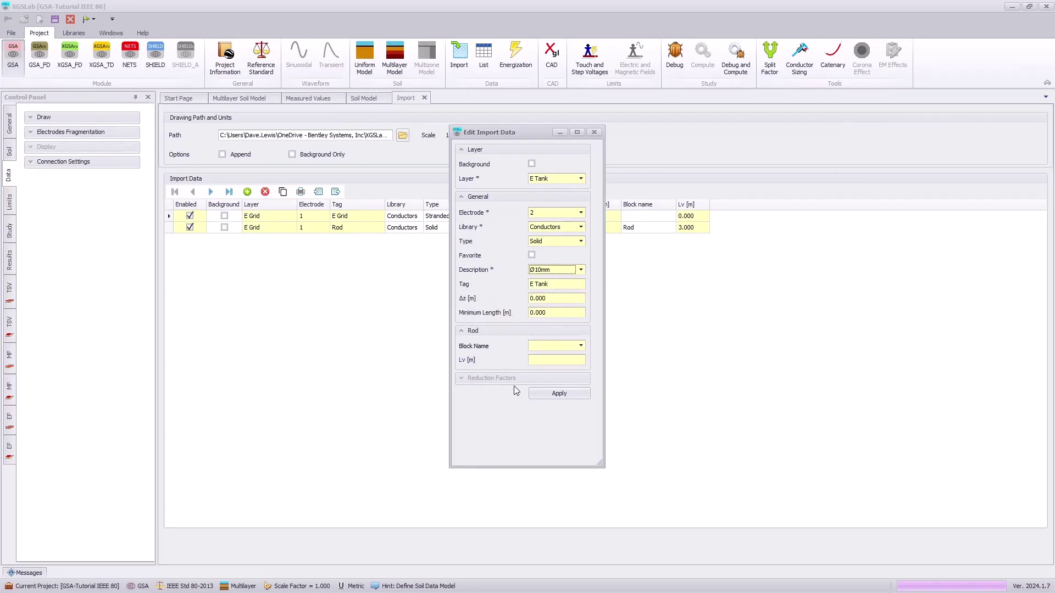
{"action": "left_click", "coordinate": [537, 393]}
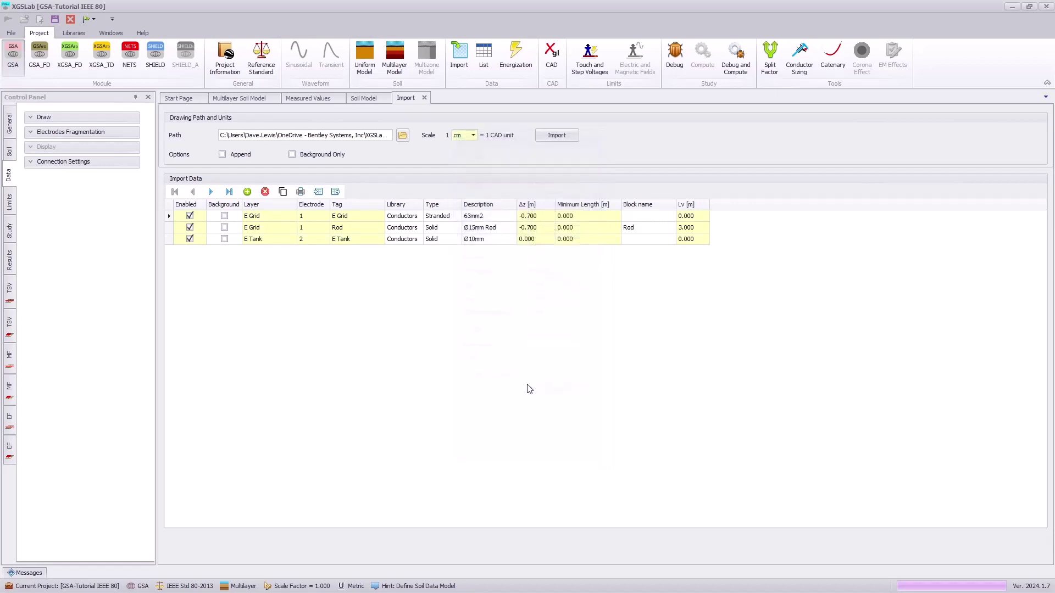
Step: Add the C civil works layer as a background entry and import the drawing
{"action": "left_click", "coordinate": [247, 192]}
{"action": "left_click", "coordinate": [581, 179]}
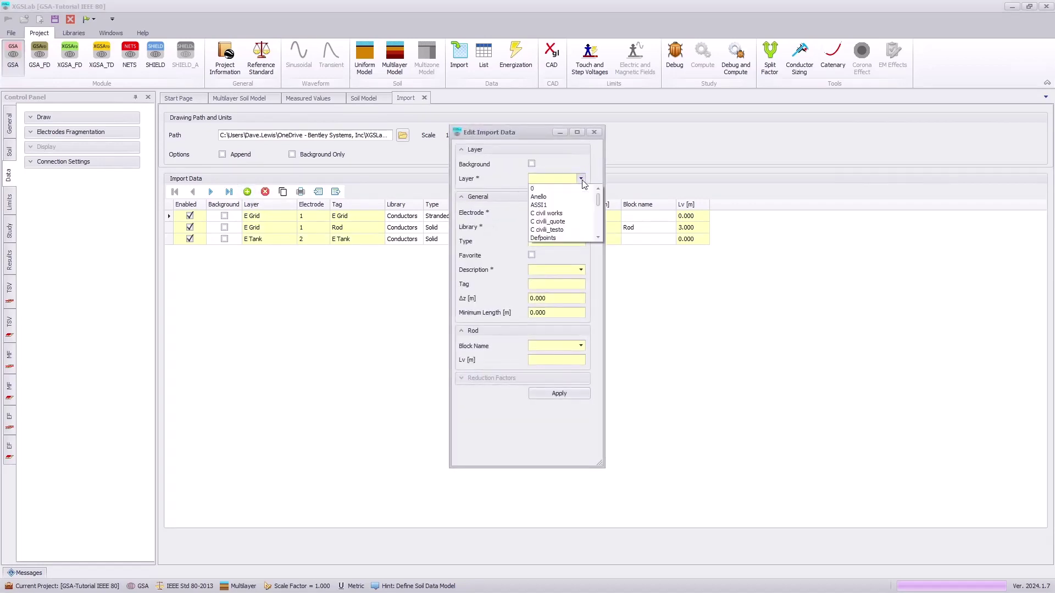
{"action": "left_click", "coordinate": [576, 210]}
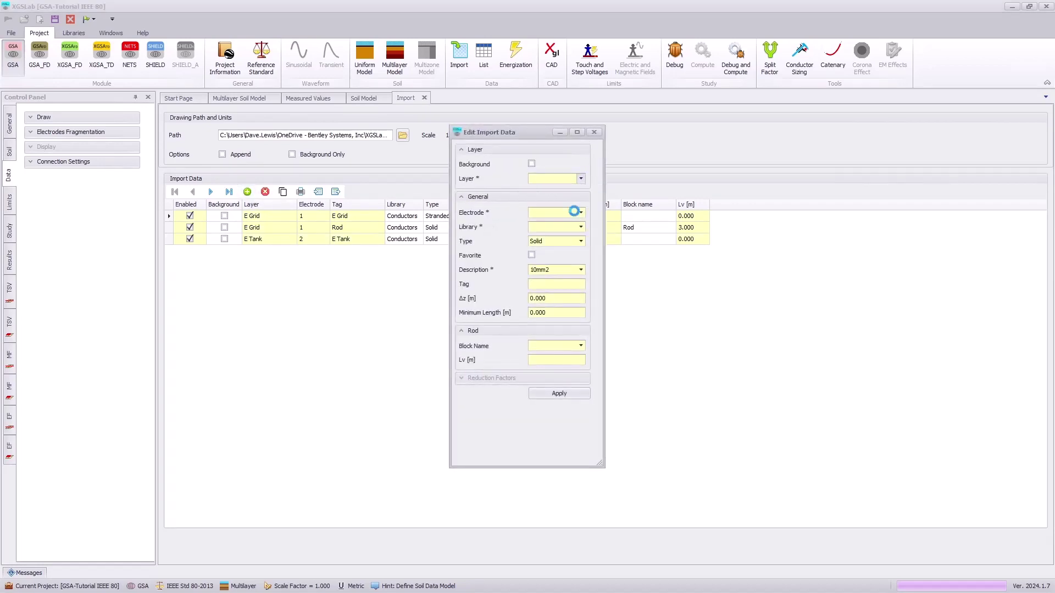
{"action": "left_click", "coordinate": [532, 163]}
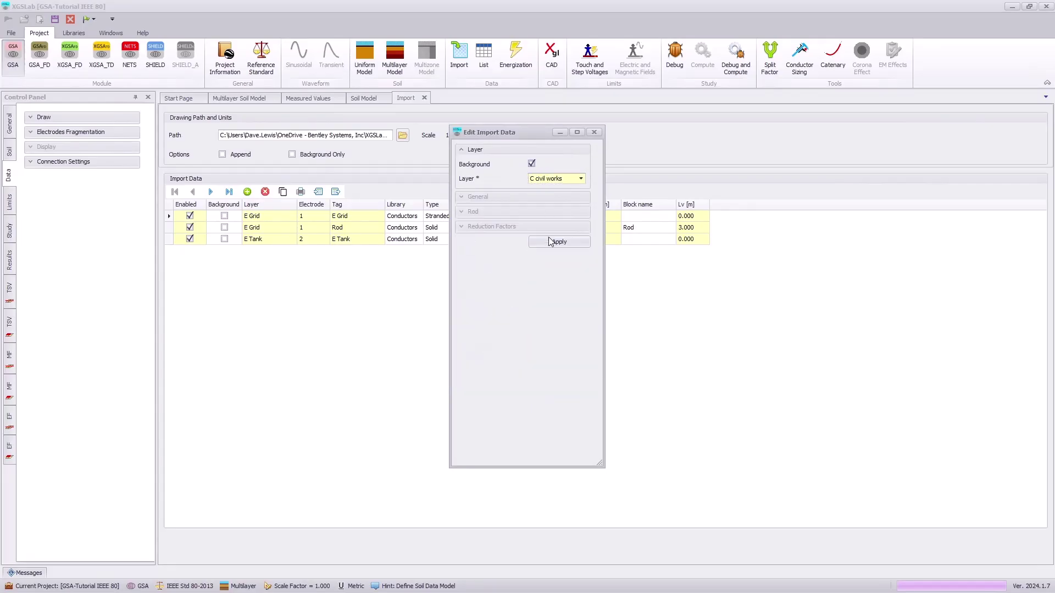
{"action": "left_click", "coordinate": [552, 242]}
{"action": "left_click", "coordinate": [556, 135]}
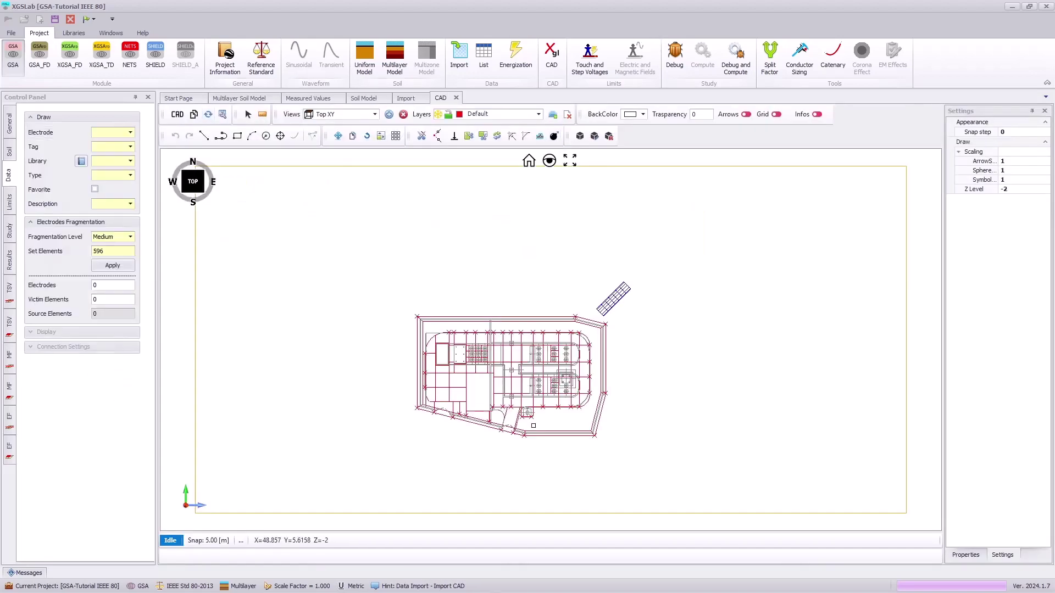
Step: Examine the imported grid, rods and tank in plan, in 3D and from the front, and return to the top view
{"action": "scroll", "coordinate": [545, 419], "scroll_direction": "up", "scroll_amount": 3}
{"action": "scroll", "coordinate": [545, 420], "scroll_direction": "up", "scroll_amount": 1}
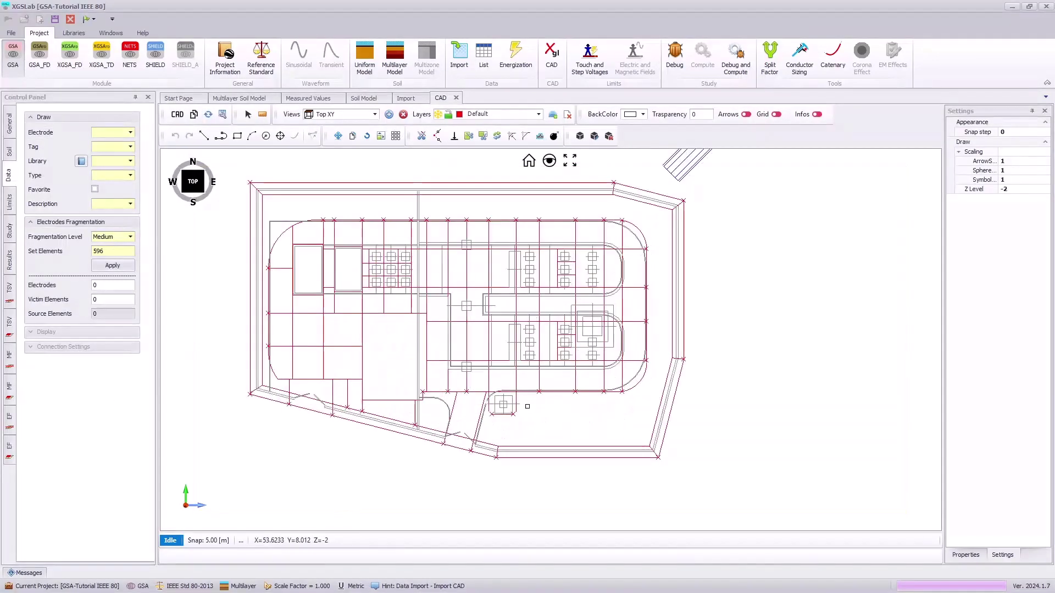
{"action": "left_click_drag", "start_coordinate": [201, 188], "coordinate": [197, 186]}
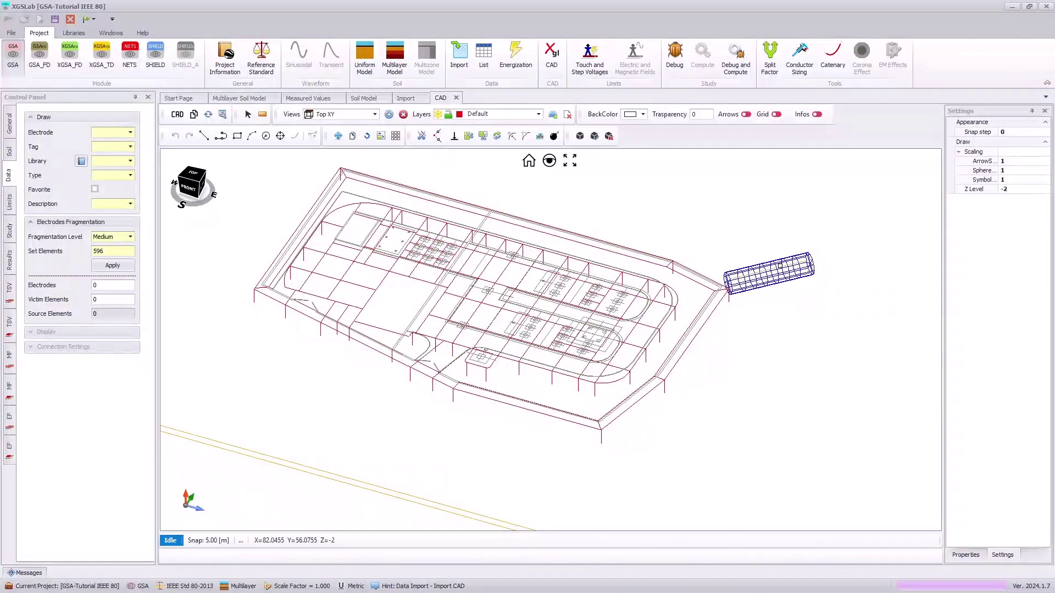
{"action": "left_click", "coordinate": [188, 187]}
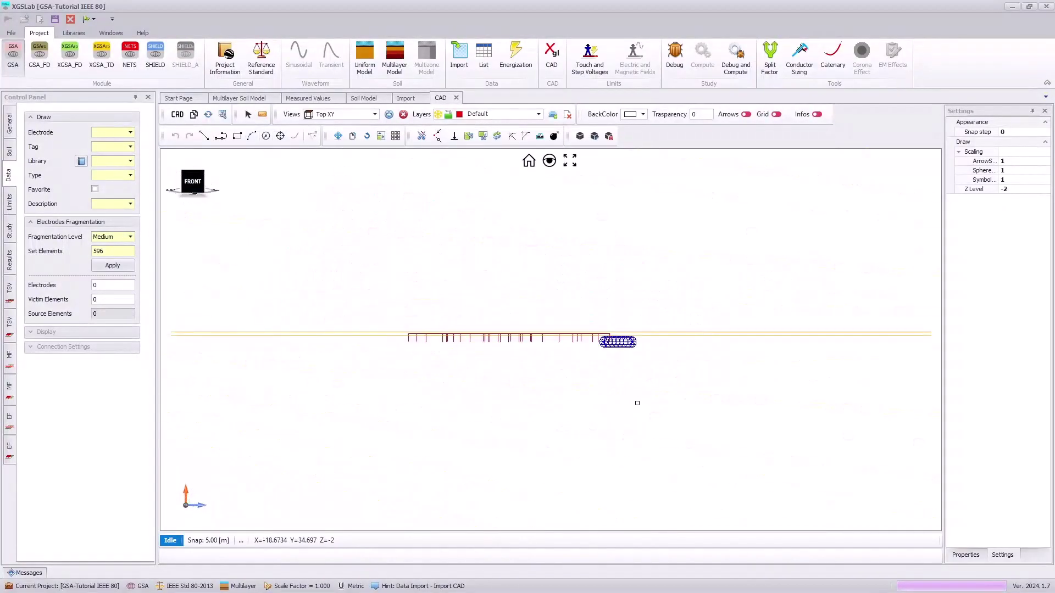
{"action": "left_click", "coordinate": [192, 172]}
{"action": "left_click", "coordinate": [192, 175]}
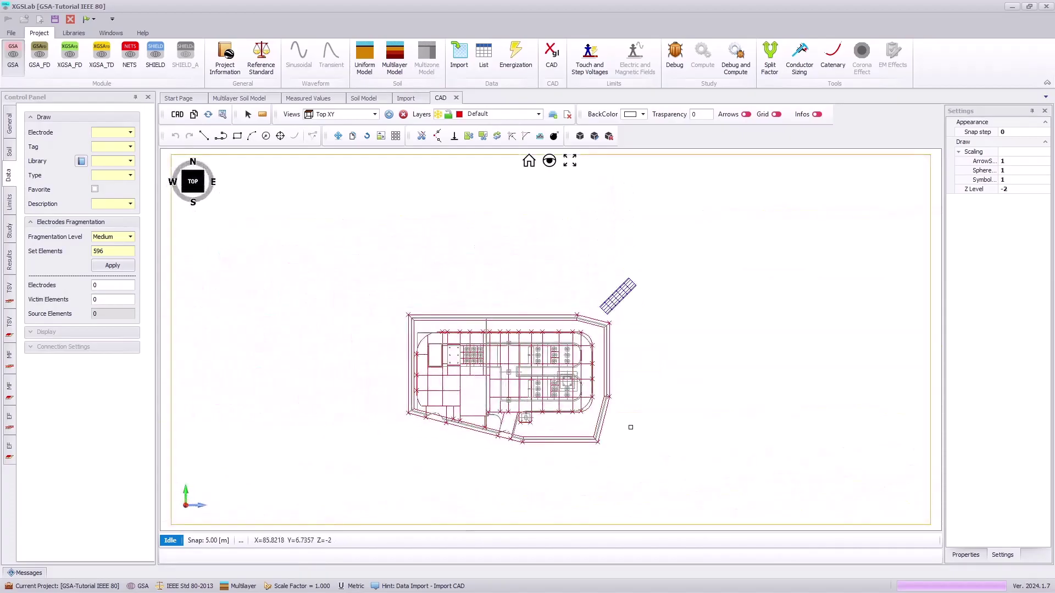
Step: Set the energization of electrode 1 to a current of 5000 A and confirm the change of electrode currents
{"action": "scroll", "coordinate": [451, 341], "scroll_direction": "up", "scroll_amount": 2}
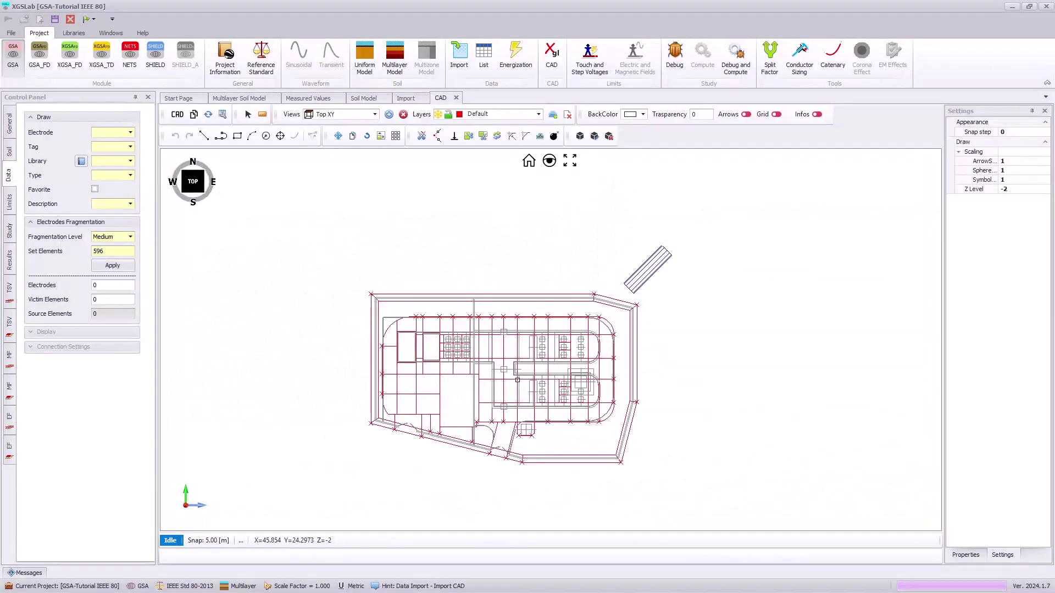
{"action": "left_click", "coordinate": [520, 55]}
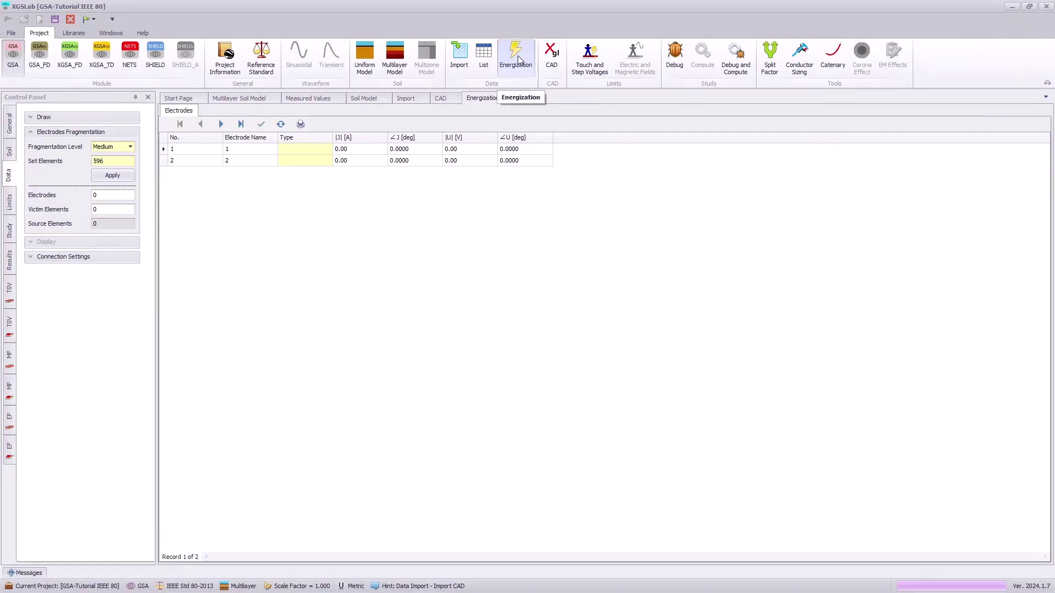
{"action": "left_click", "coordinate": [309, 149]}
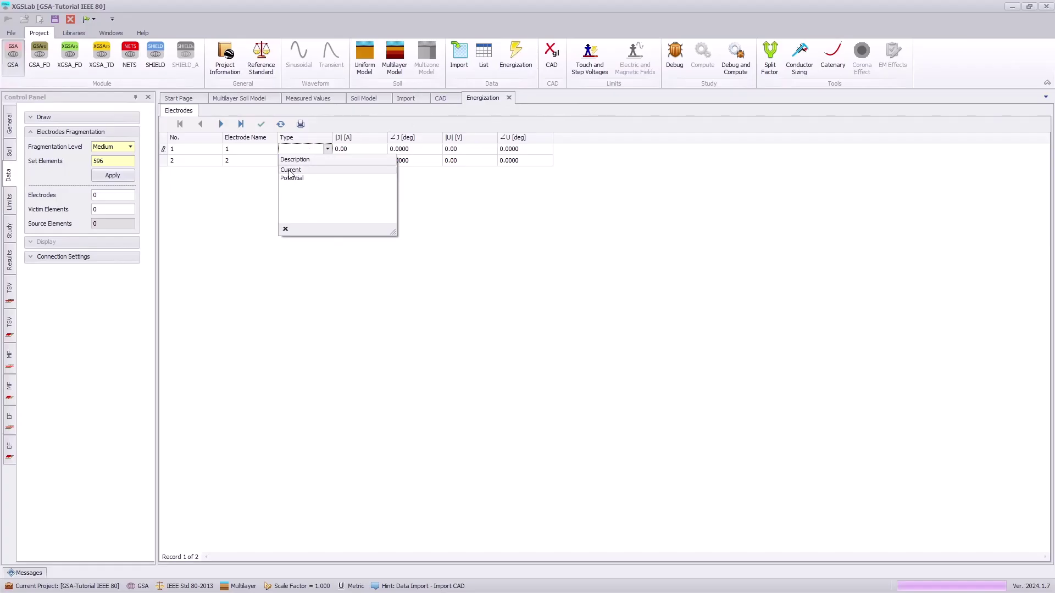
{"action": "left_click", "coordinate": [291, 170]}
{"action": "left_click", "coordinate": [364, 150]}
{"action": "type", "text": "50"}
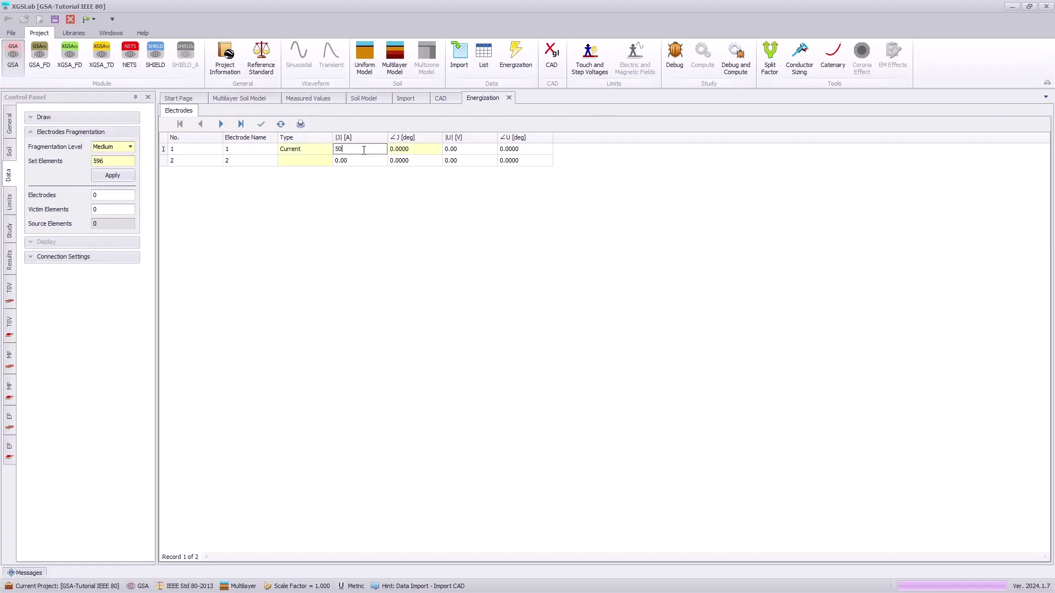
{"action": "type", "text": "00"}
{"action": "left_click", "coordinate": [261, 124]}
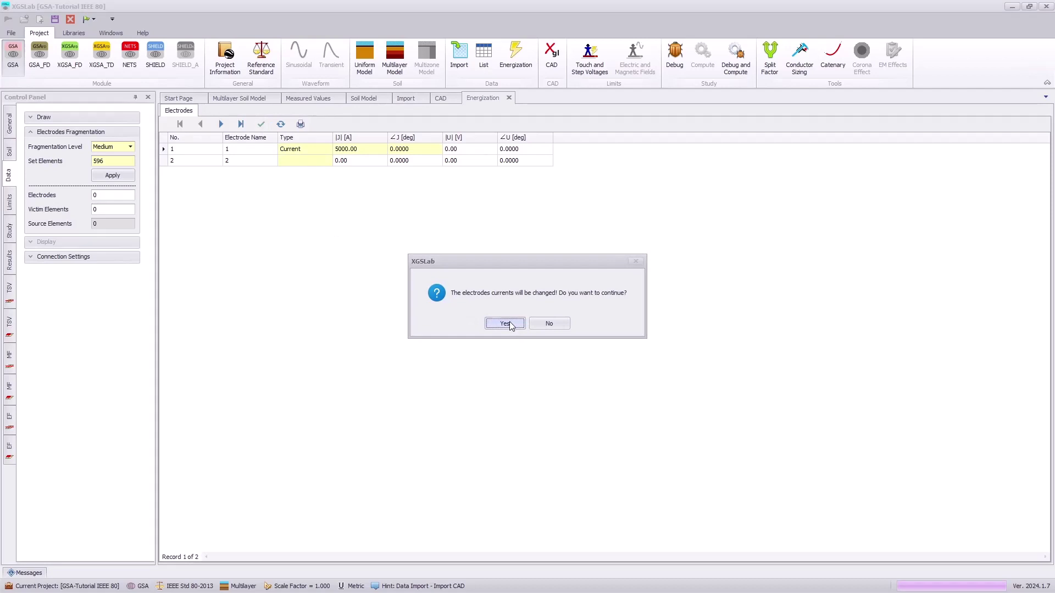
{"action": "left_click", "coordinate": [509, 325]}
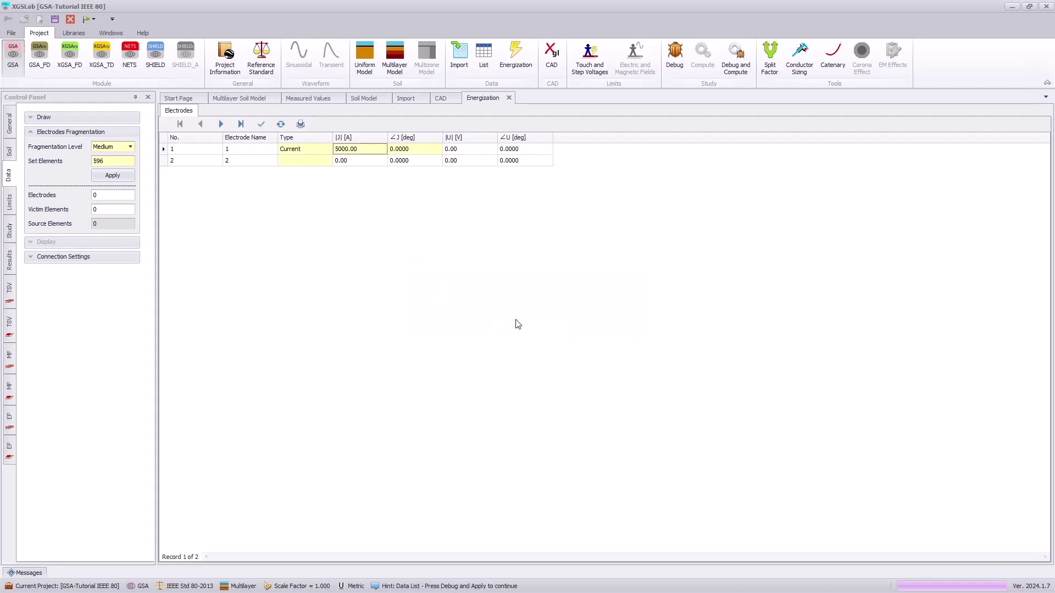
Step: Debug and compute the grounding system, and open the GPR and earthing impedance results
{"action": "left_click", "coordinate": [735, 62]}
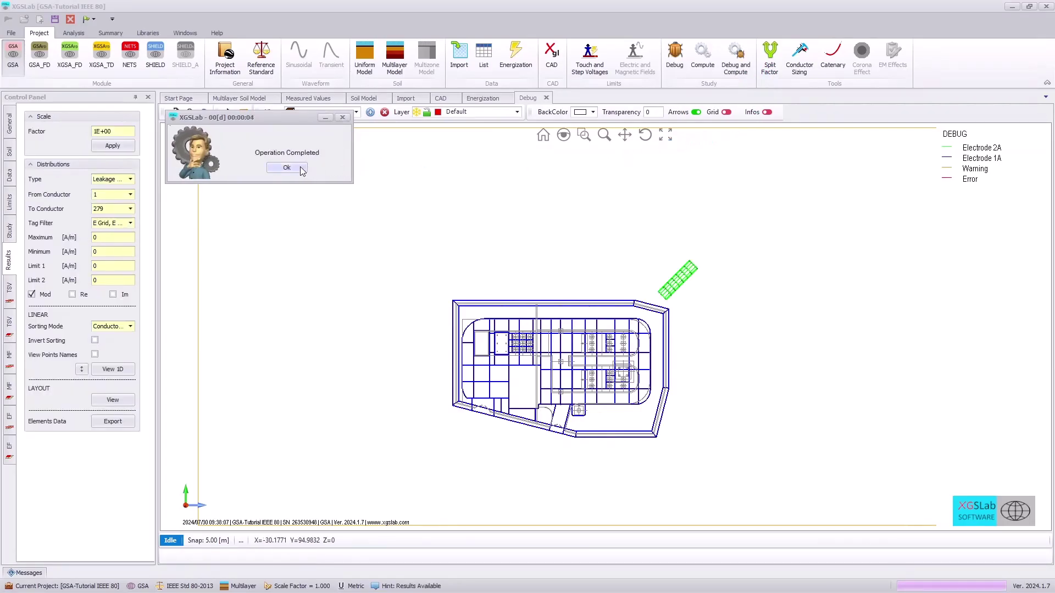
{"action": "left_click", "coordinate": [299, 167]}
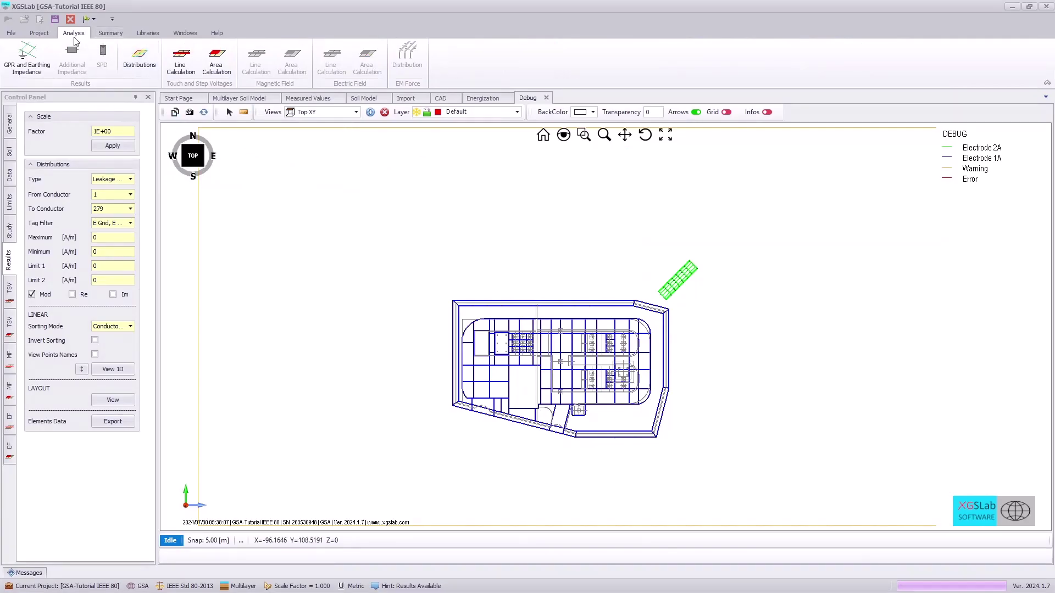
{"action": "left_click", "coordinate": [109, 34]}
{"action": "left_click", "coordinate": [76, 34]}
{"action": "left_click", "coordinate": [26, 57]}
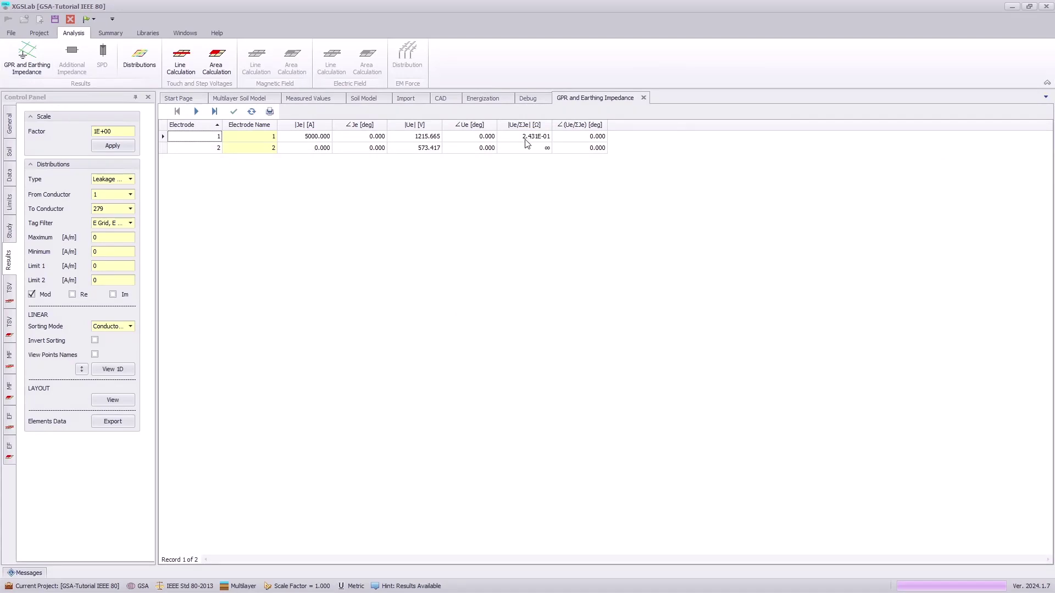
Step: Name electrode 1 "Ground Grid" and electrode 2 "Tank" in the results table and apply the names
{"action": "left_click", "coordinate": [259, 137]}
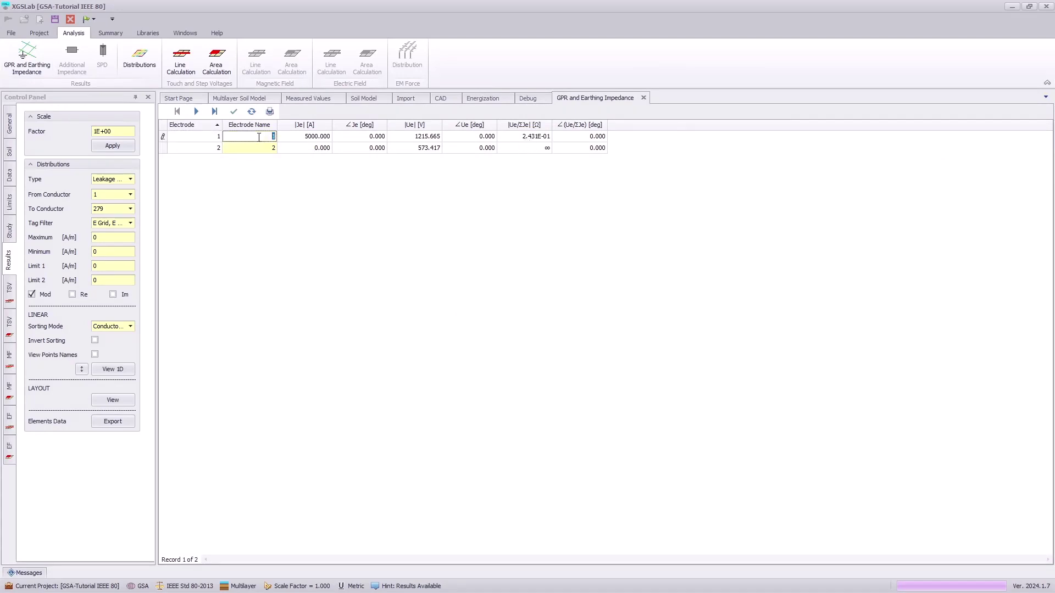
{"action": "type", "text": "Grund"}
{"action": "key", "text": "BackSpace"}
{"action": "key", "text": "BackSpace"}
{"action": "key", "text": "BackSpace"}
{"action": "type", "text": "ound Grid"}
{"action": "left_click", "coordinate": [264, 148]}
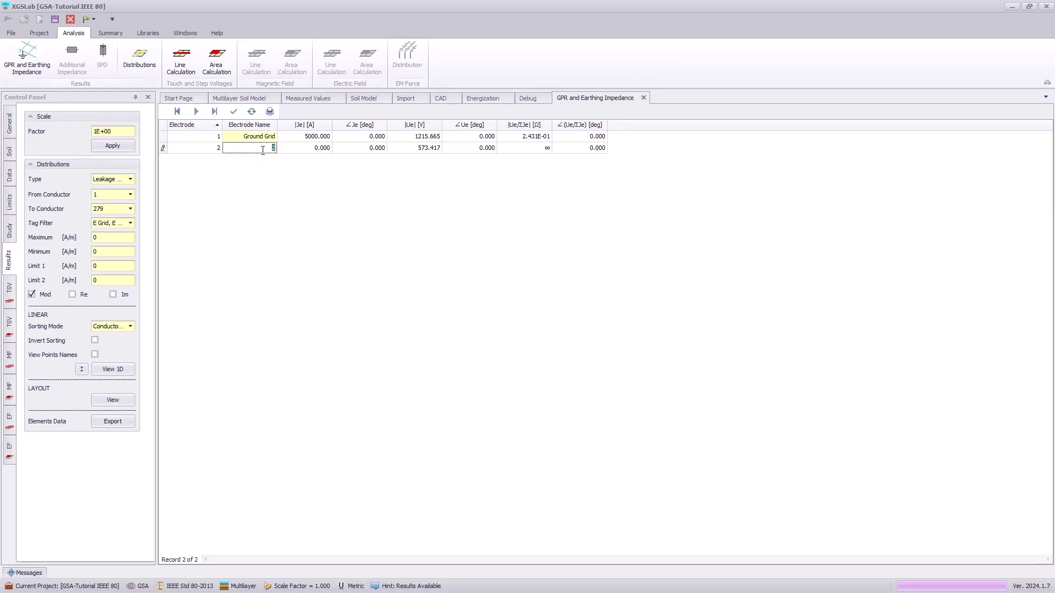
{"action": "type", "text": "Tank"}
{"action": "left_click", "coordinate": [235, 113]}
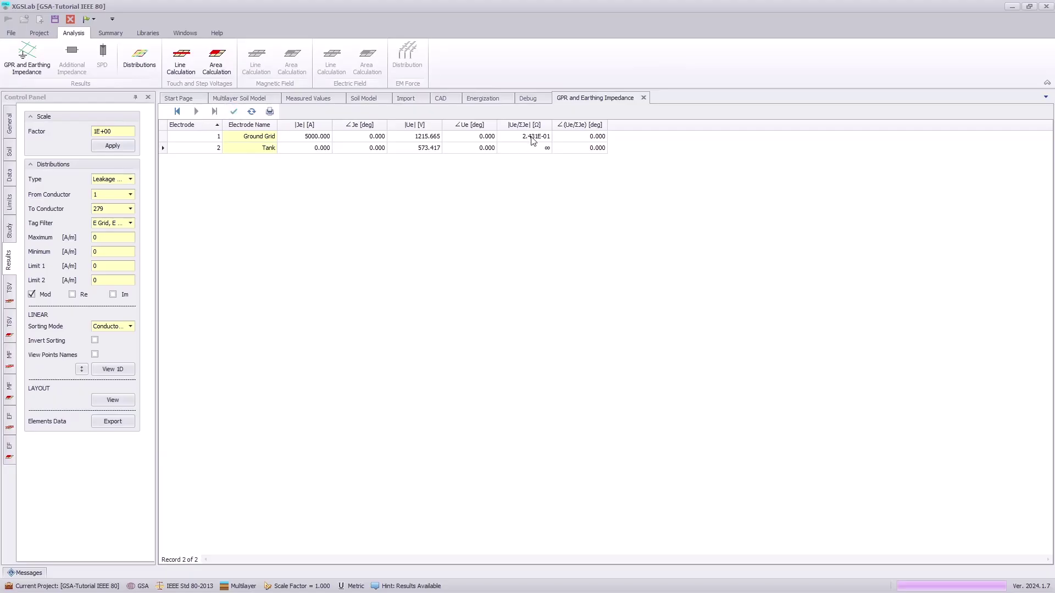
Step: In the Split Factor tool, set Re to 0.24 Ω, the fault current to 5000 A, the frequency to 60 Hz and tf to 0.5 s
{"action": "left_click", "coordinate": [45, 32]}
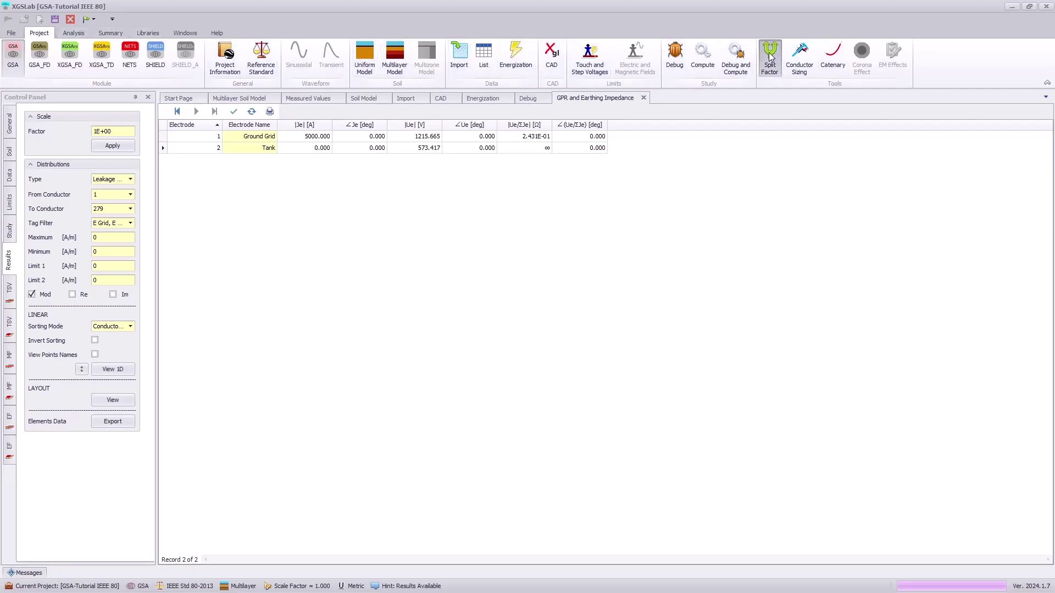
{"action": "left_click", "coordinate": [770, 58]}
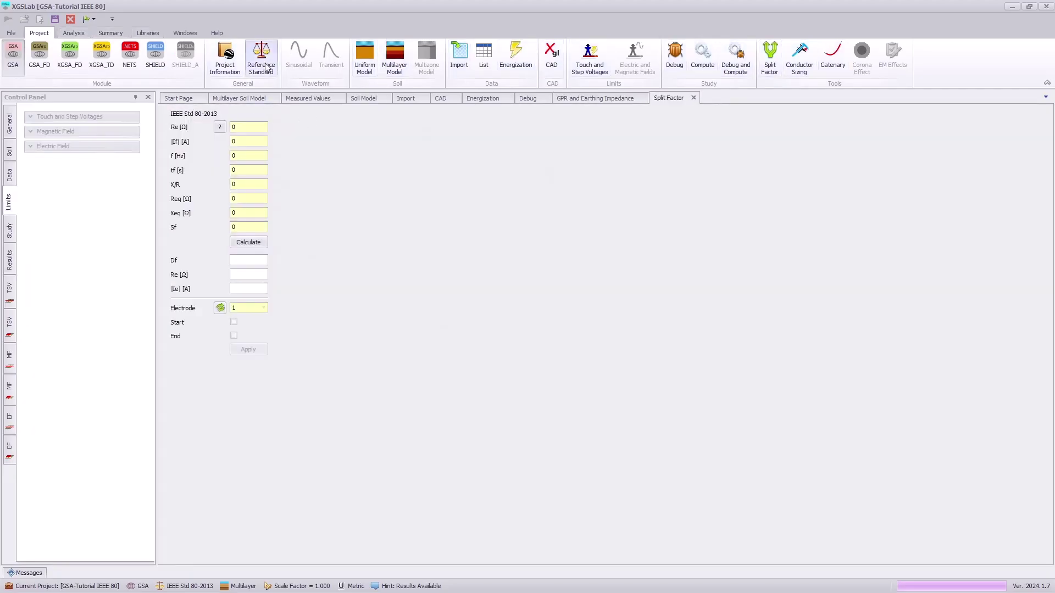
{"action": "left_click", "coordinate": [257, 126]}
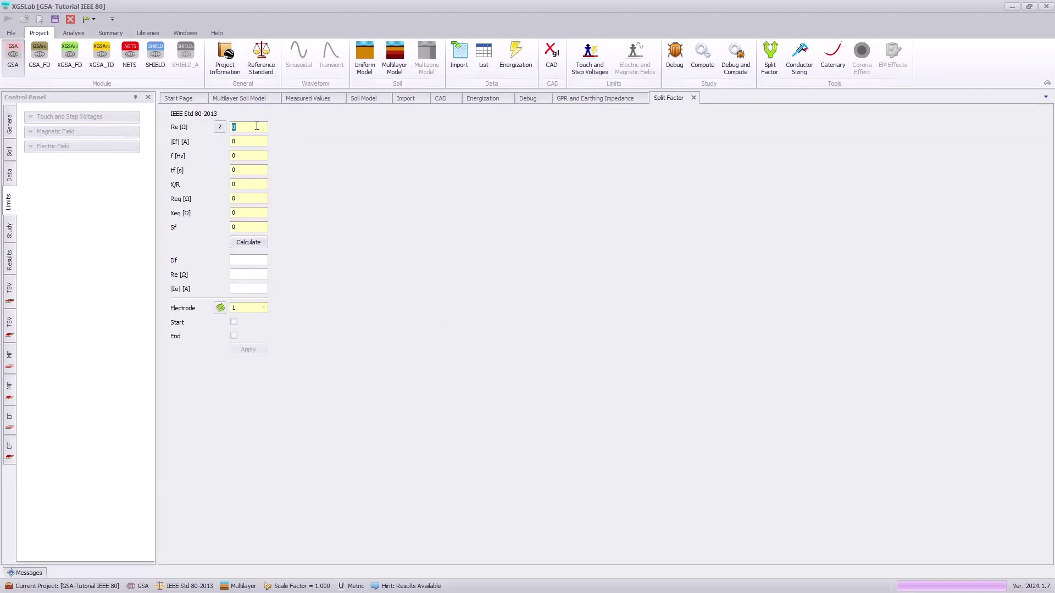
{"action": "type", "text": "."}
{"action": "type", "text": "5"}
{"action": "type", "text": "000"}
{"action": "type", "text": "60"}
{"action": "left_click", "coordinate": [238, 169]}
{"action": "type", "text": ".5"}
Step: Set X/R to 10, Req to 1.09 Ω and Xeq to 0.208 Ω, and calculate the split factor and earth current
{"action": "left_click", "coordinate": [236, 185]}
{"action": "type", "text": "10"}
{"action": "type", "text": "1."}
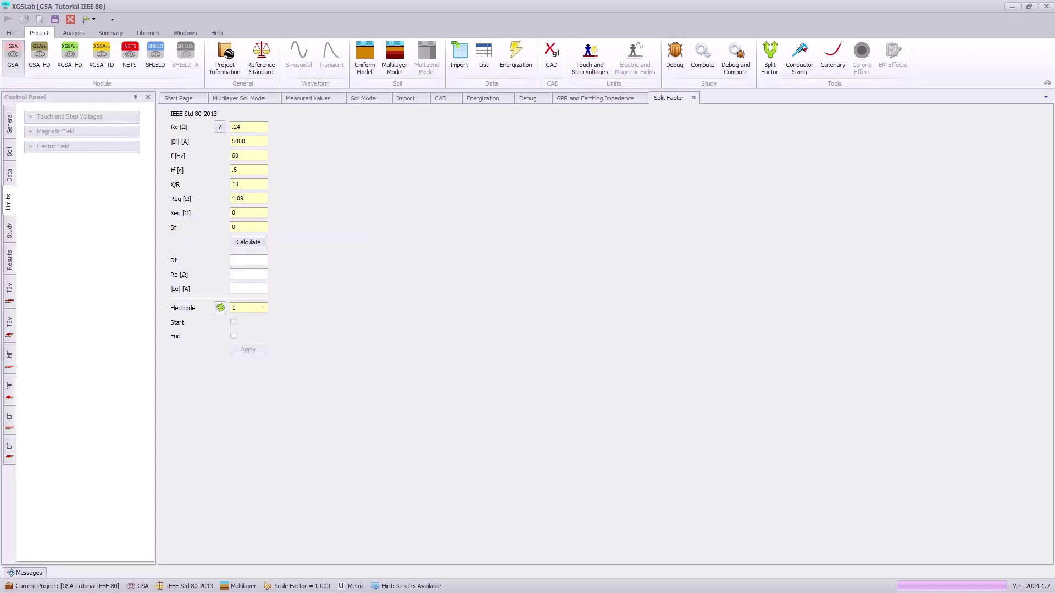
{"action": "double_click", "coordinate": [254, 215]}
{"action": "type", "text": ".208"}
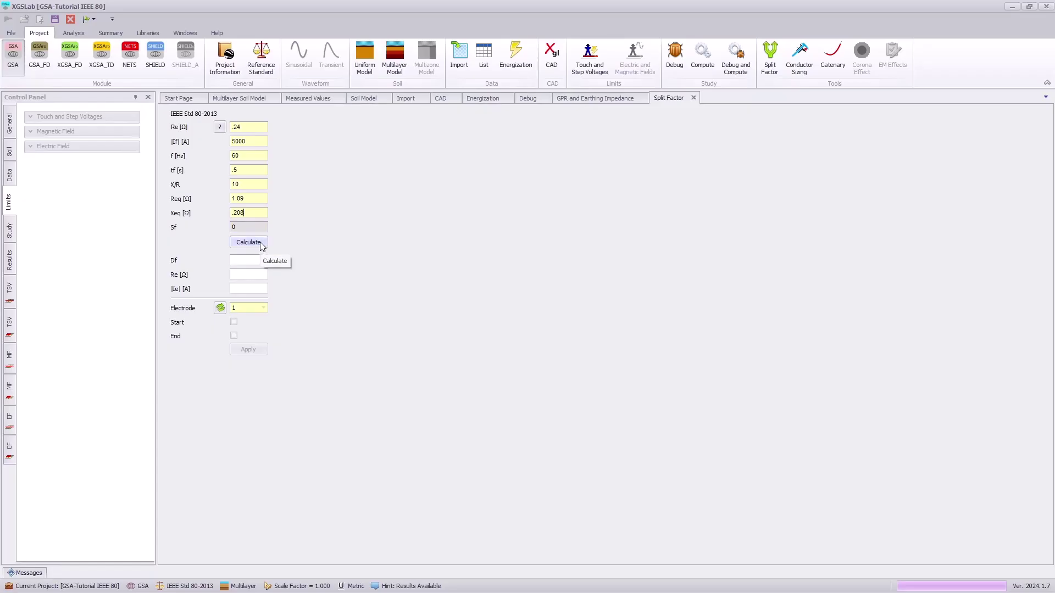
{"action": "left_click", "coordinate": [260, 243]}
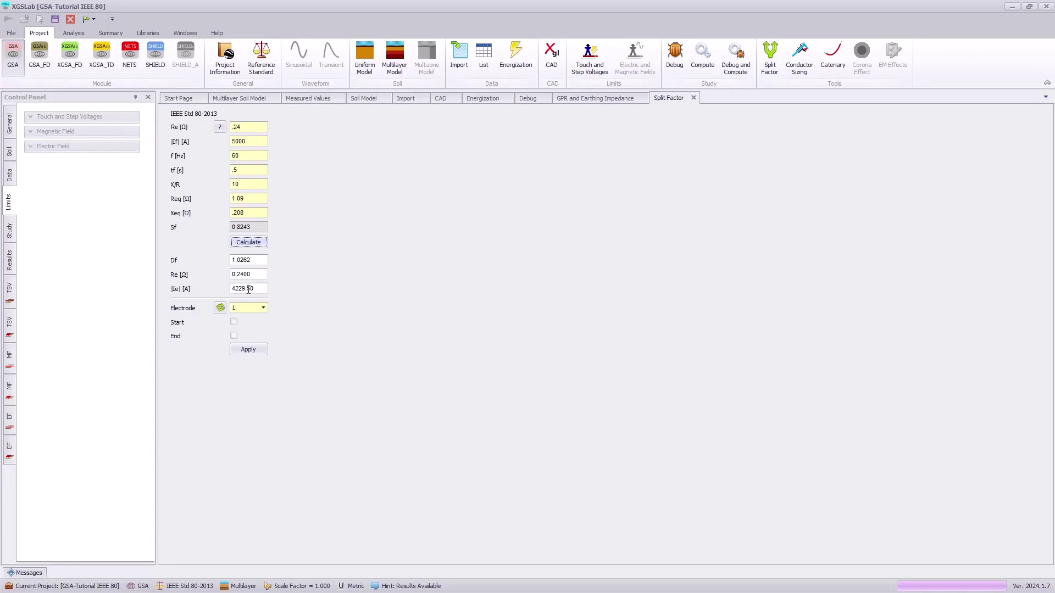
Step: Apply the calculated earth current to electrode 1 and check it in the energization data
{"action": "left_click", "coordinate": [254, 352]}
{"action": "left_click", "coordinate": [505, 325]}
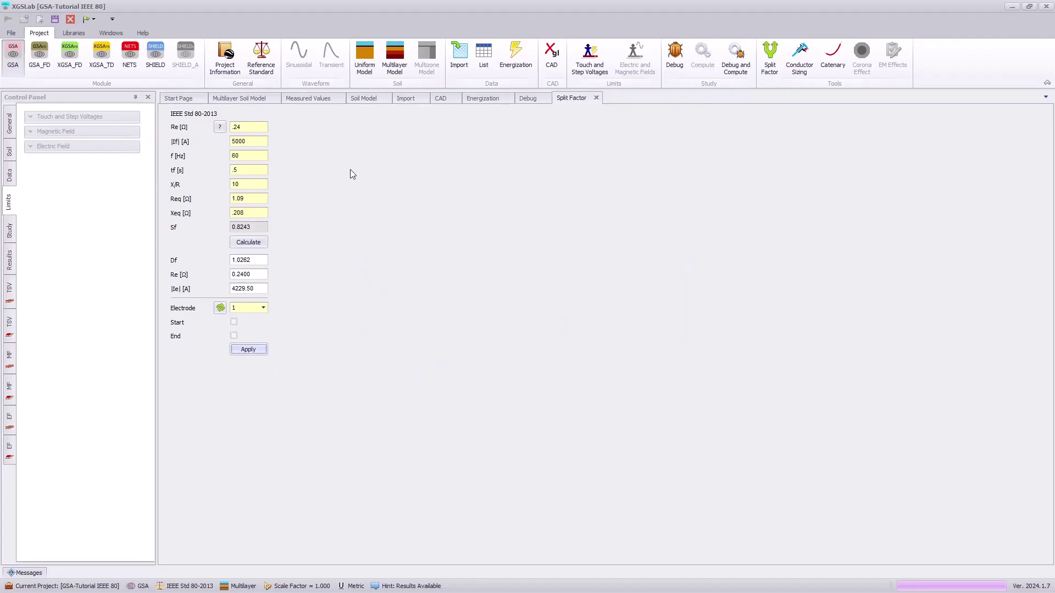
{"action": "left_click", "coordinate": [521, 55]}
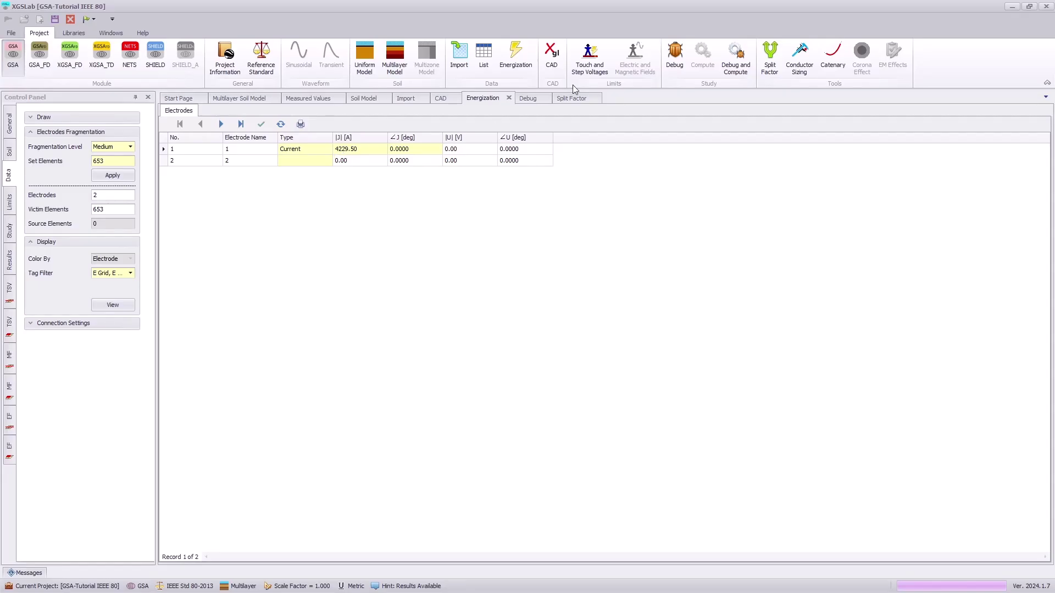
Step: Debug and compute the system again with the split current, and reopen the GPR and earthing impedance results
{"action": "left_click", "coordinate": [735, 59]}
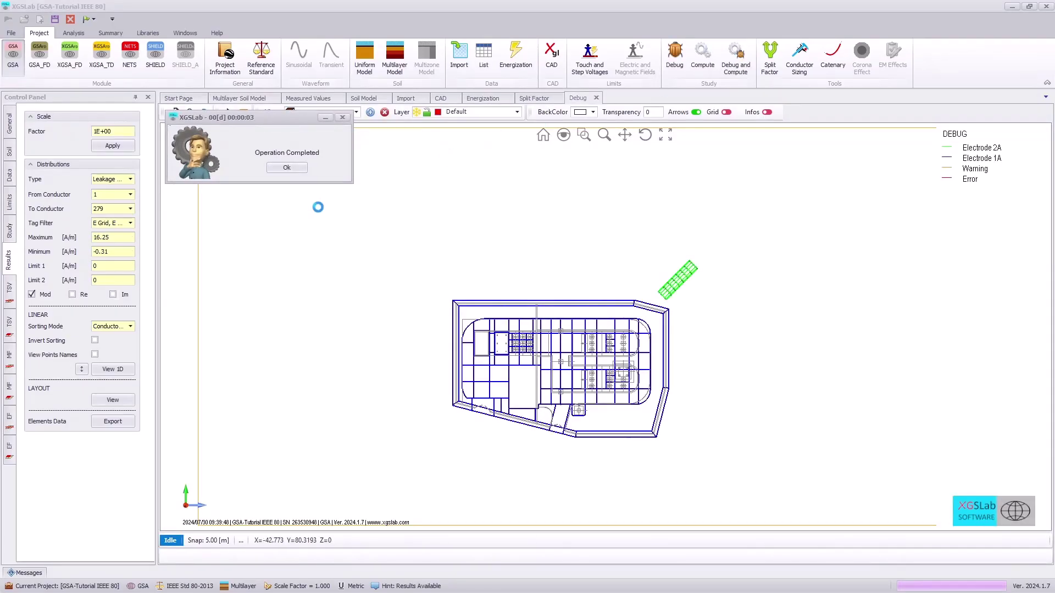
{"action": "left_click", "coordinate": [284, 167]}
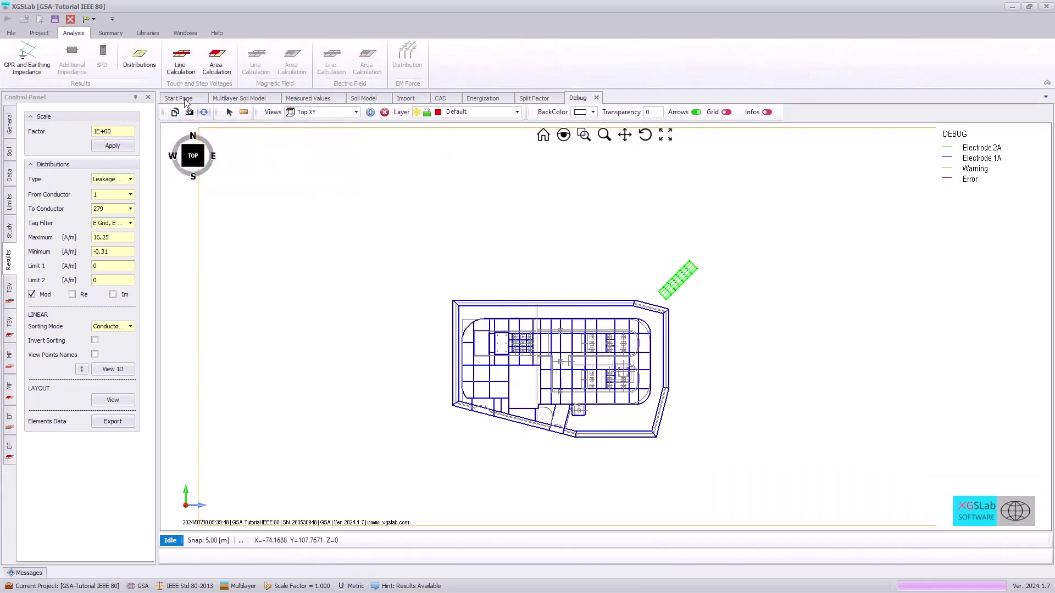
{"action": "left_click", "coordinate": [27, 61]}
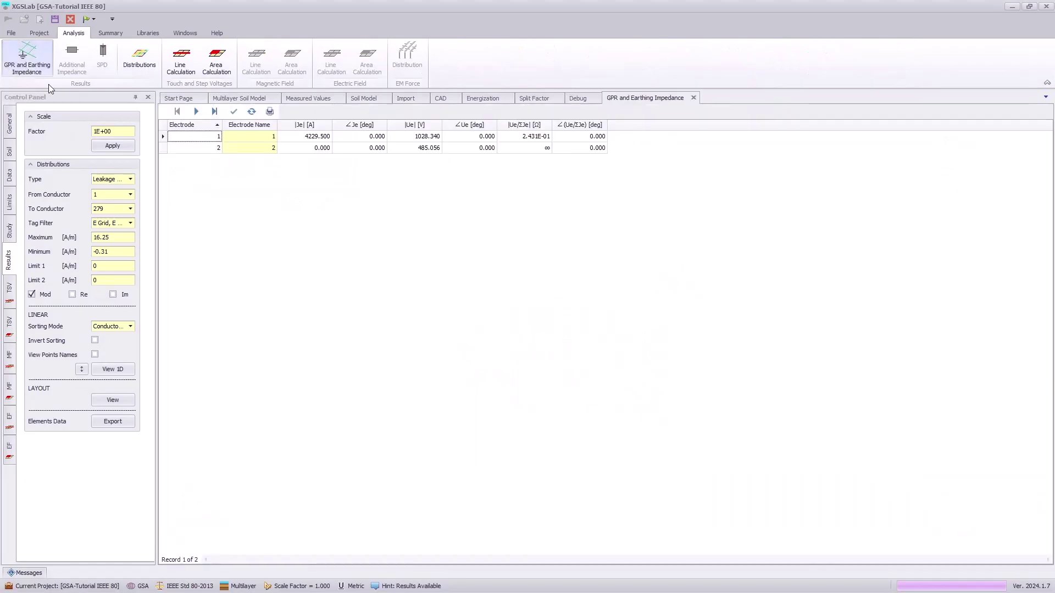
Step: Name electrode 1 "Ground" and electrode 2 "Tank" and apply the names
{"action": "left_click", "coordinate": [266, 137]}
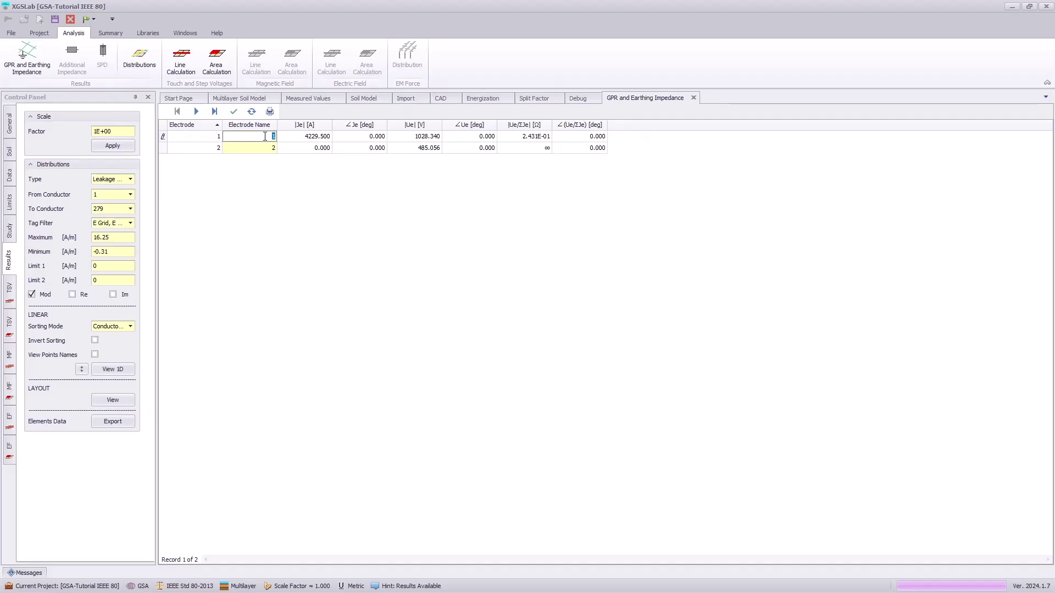
{"action": "type", "text": "Ground"}
{"action": "key", "text": "Tab"}
{"action": "left_click", "coordinate": [263, 146]}
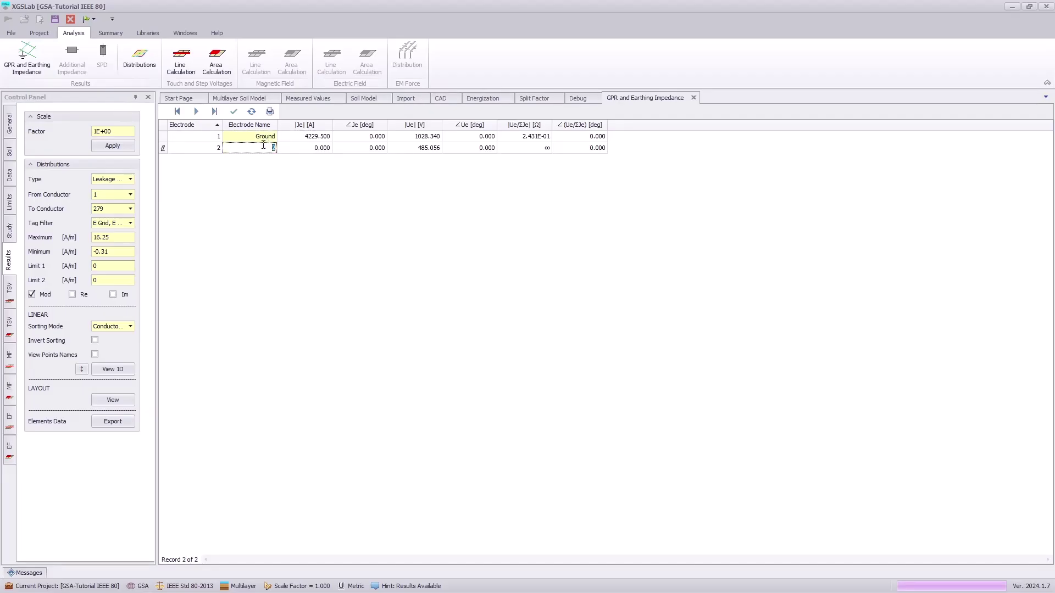
{"action": "type", "text": "Tank"}
{"action": "left_click", "coordinate": [233, 111]}
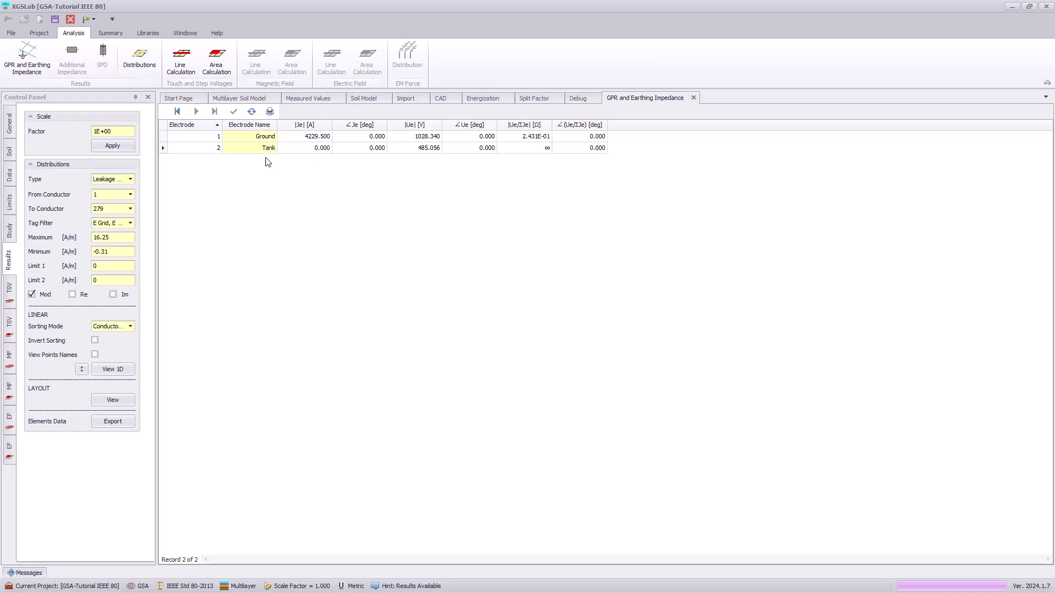
Step: In the Conductor Sizing tool, set Ie to 5000 A, tf to 0.5 s, I"k2 to 25000 A, tc to 0.35 s and k to 1
{"action": "left_click", "coordinate": [49, 32]}
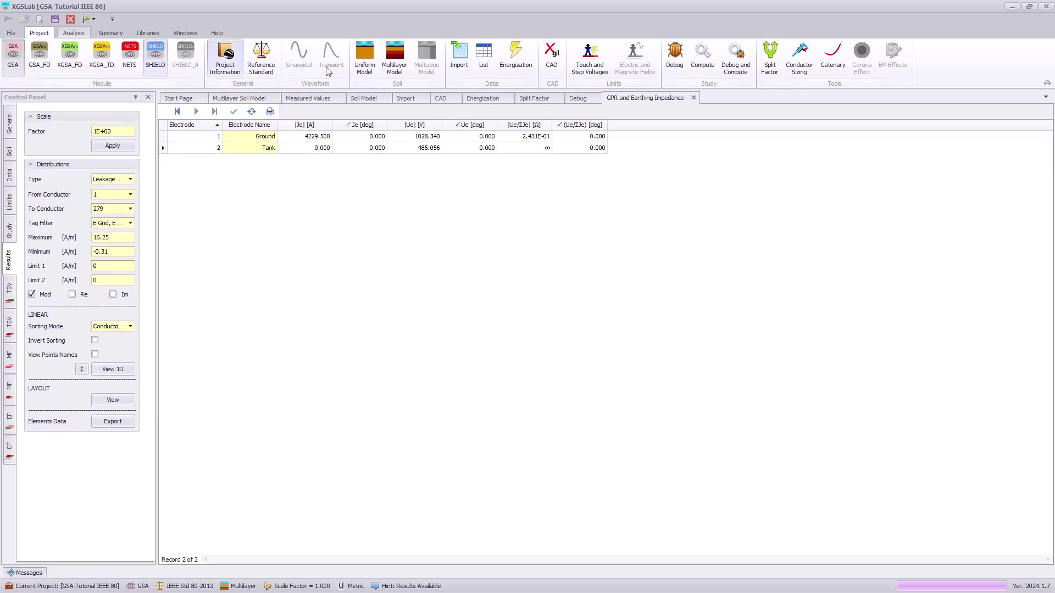
{"action": "left_click", "coordinate": [799, 65]}
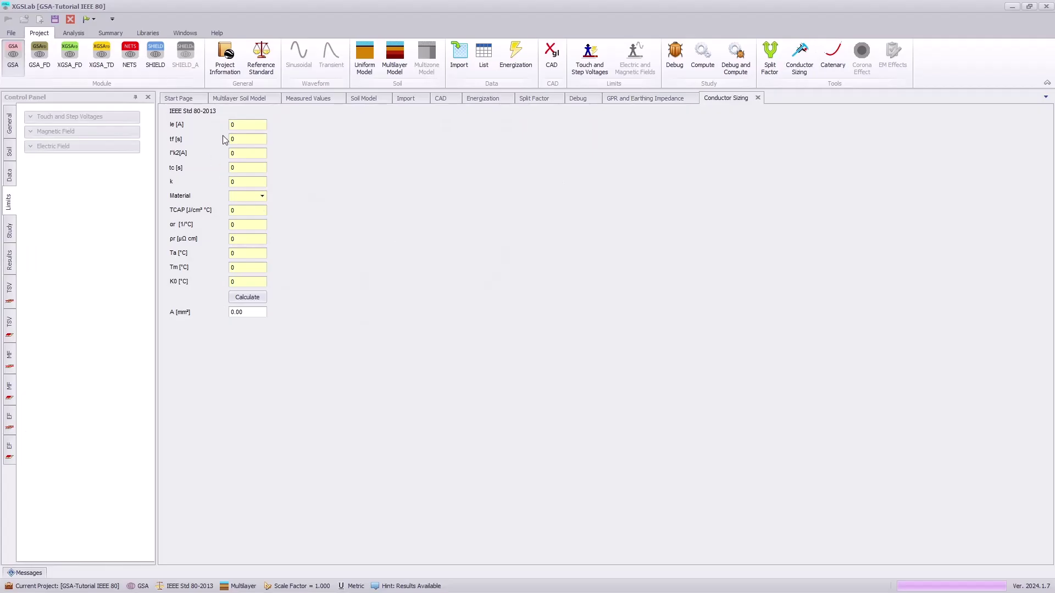
{"action": "left_click", "coordinate": [241, 124]}
{"action": "type", "text": "5000"}
{"action": "key", "text": "Tab"}
{"action": "mouse_move", "coordinate": [172, 182]}
{"action": "left_click", "coordinate": [248, 182]}
{"action": "type", "text": "1"}
Step: Select copper as the conductor material and calculate the required cross-section, repeating the calculation after revisiting the k factor
{"action": "left_click", "coordinate": [262, 197]}
{"action": "left_click", "coordinate": [253, 213]}
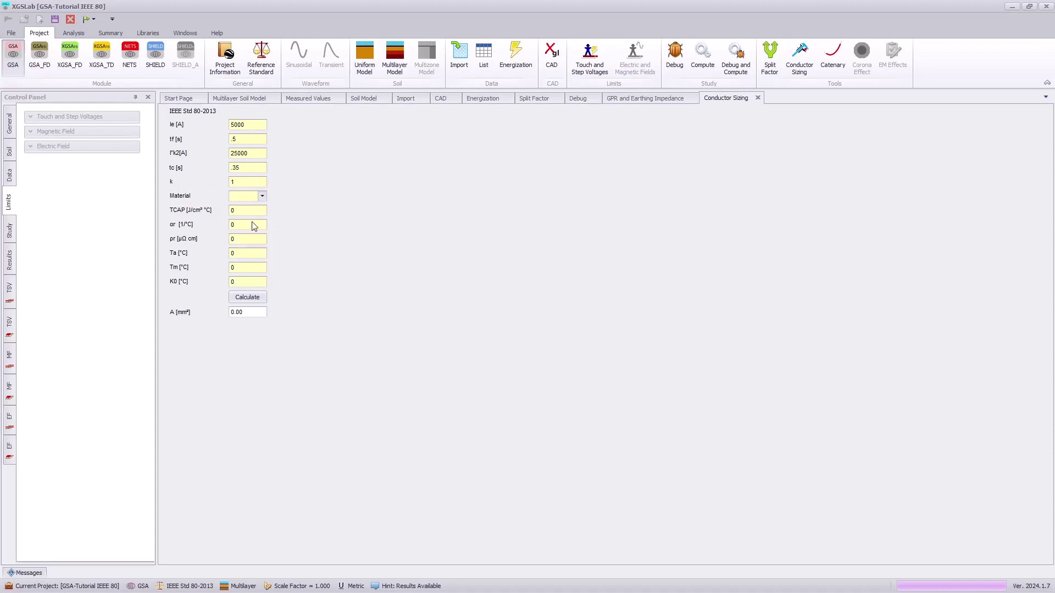
{"action": "left_click", "coordinate": [248, 298]}
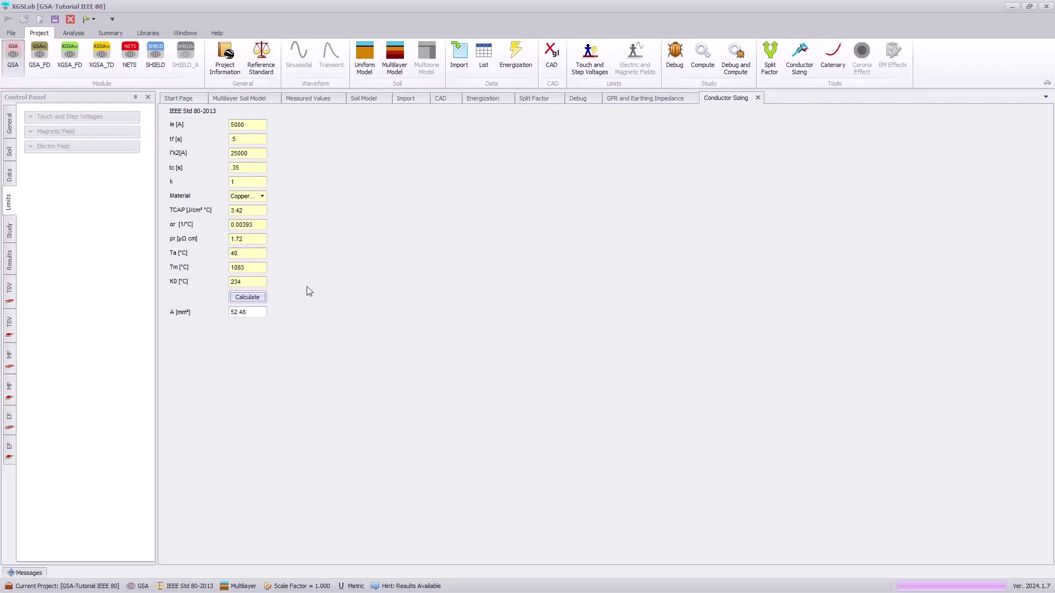
{"action": "left_click", "coordinate": [240, 180]}
{"action": "left_click", "coordinate": [246, 298]}
Step: Calculate the touch and step voltage limits for a tf of 0.5 s and a body weight of 50 kg, and apply them
{"action": "left_click", "coordinate": [589, 57]}
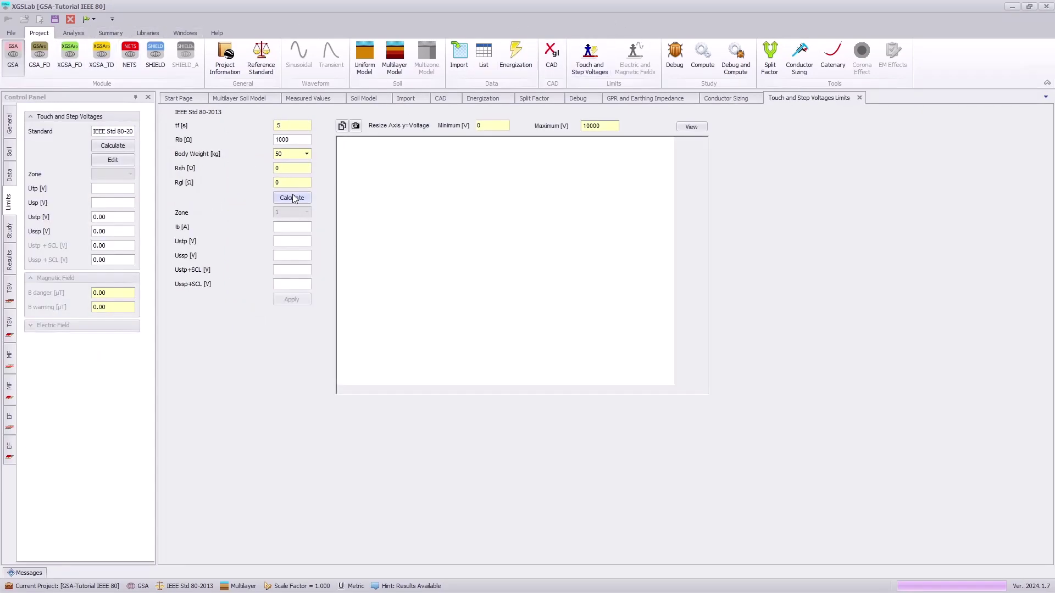
{"action": "left_click", "coordinate": [292, 198]}
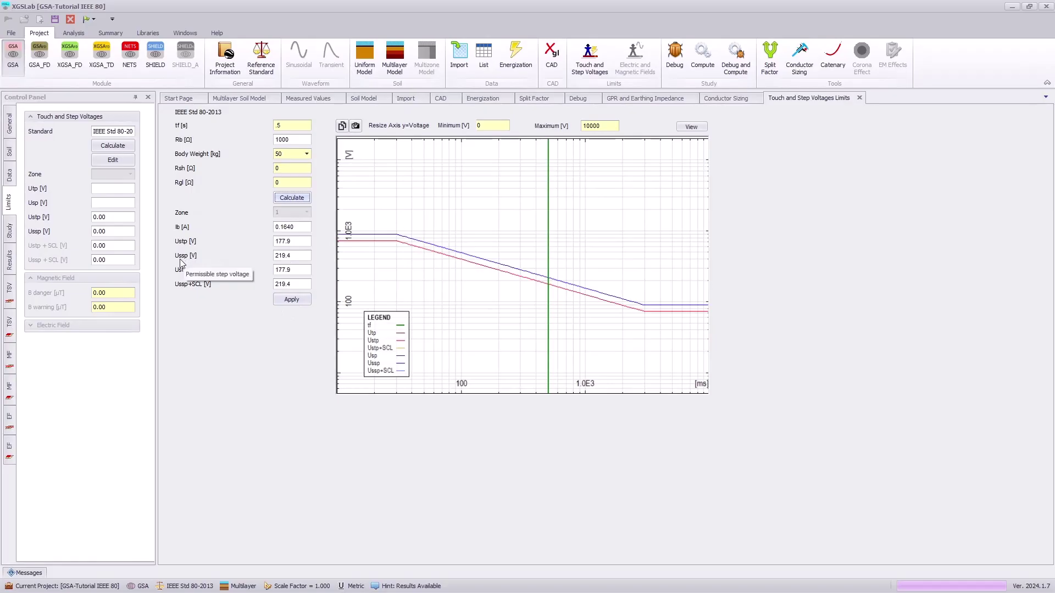
{"action": "left_click", "coordinate": [305, 301]}
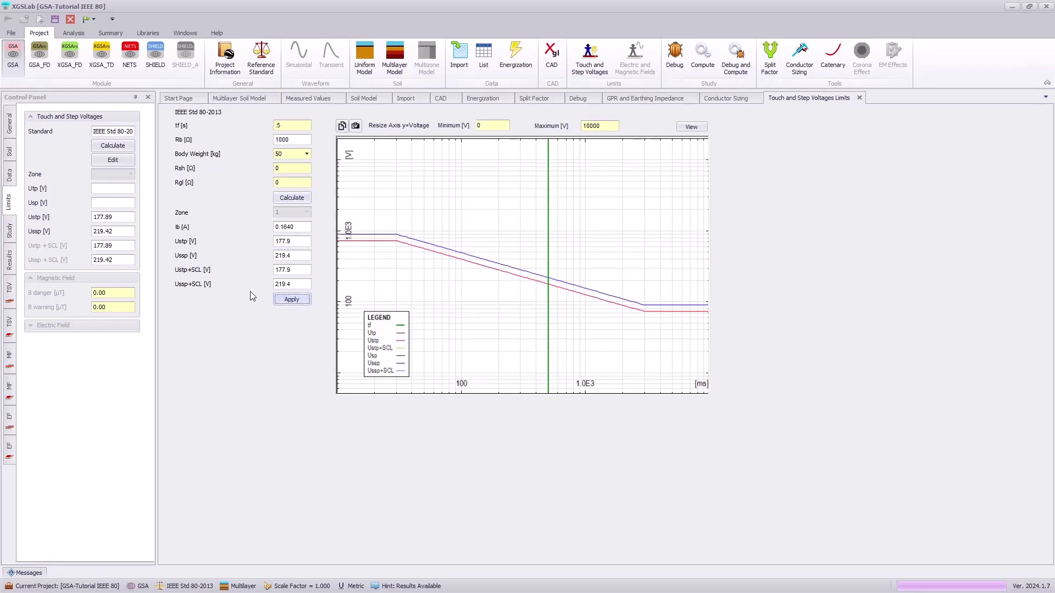
Step: Start an area calculation of touch and step voltages and draw a rectangular area about 96 by 67 m around both electrodes
{"action": "left_click", "coordinate": [71, 34]}
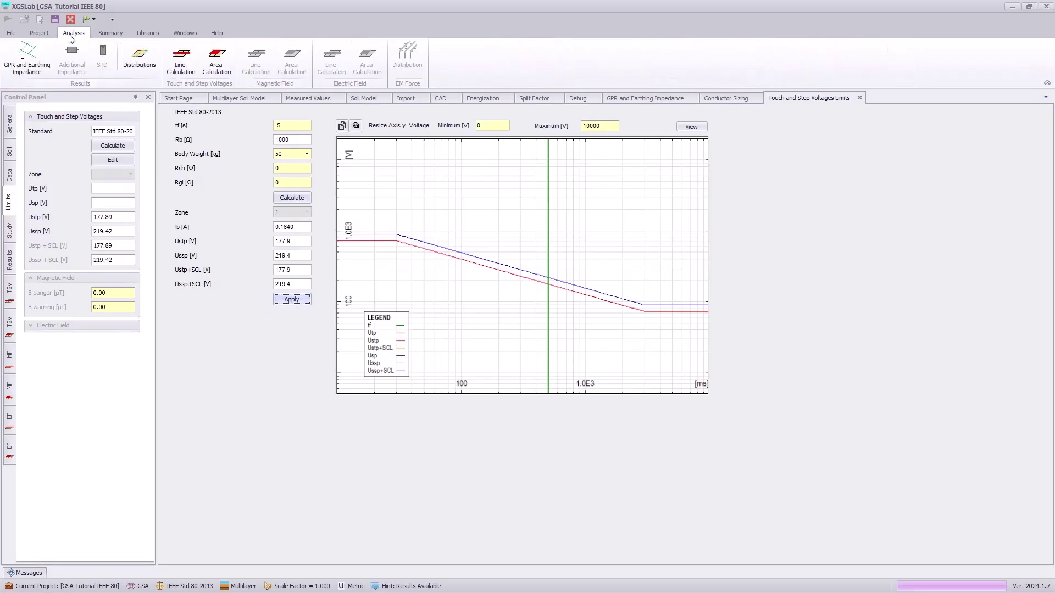
{"action": "left_click", "coordinate": [220, 61]}
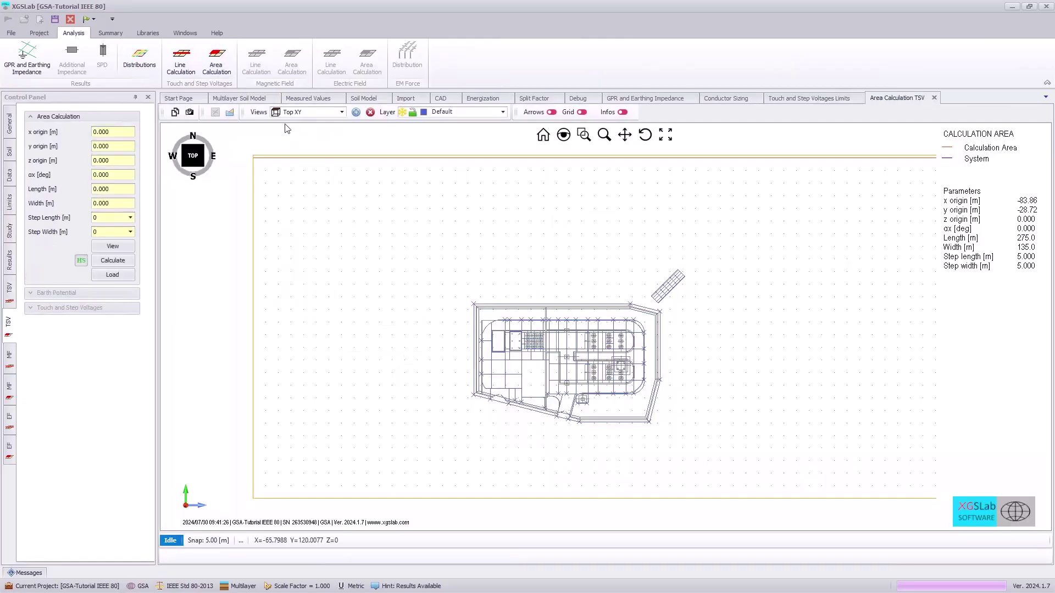
{"action": "left_click", "coordinate": [230, 112]}
{"action": "left_click", "coordinate": [461, 428]}
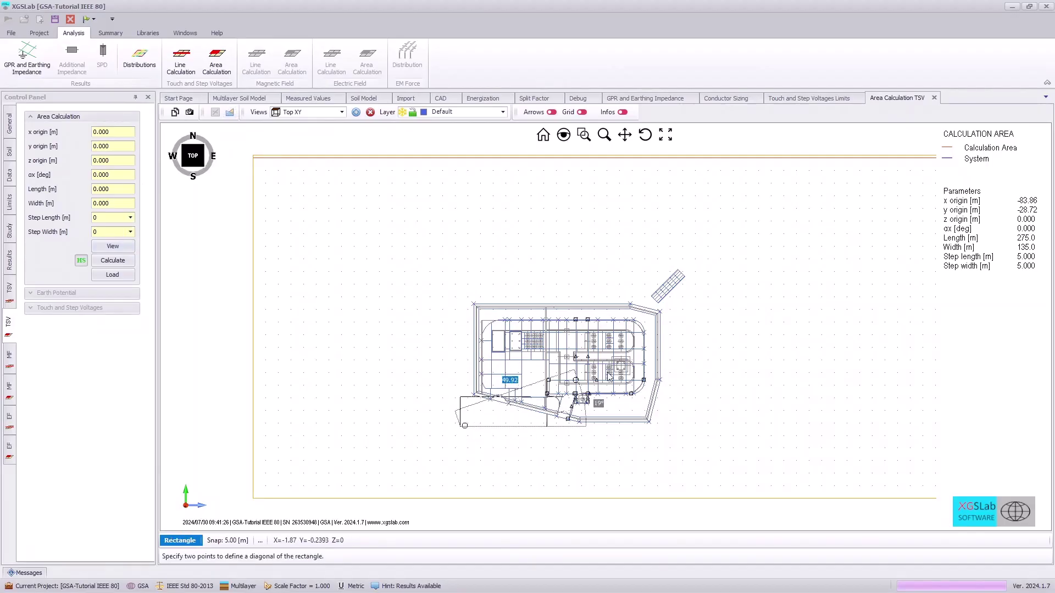
{"action": "left_click", "coordinate": [697, 259]}
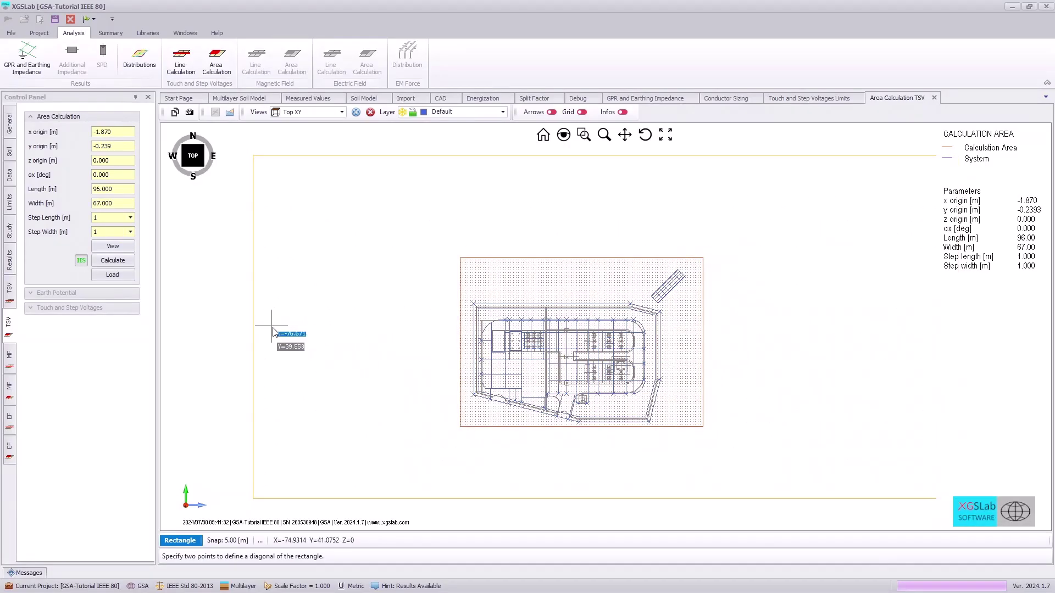
Step: Set the calculation area's x origin to 0, y origin to -10, length to 100 m and width to 80 m, and refresh its display
{"action": "left_click", "coordinate": [122, 131]}
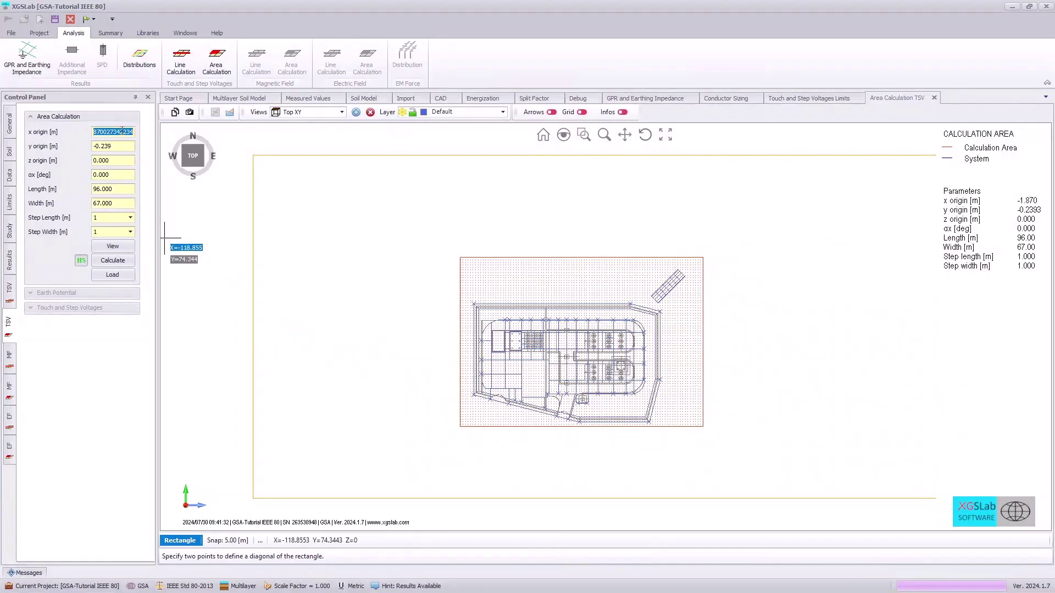
{"action": "key", "text": "BackSpace"}
{"action": "left_click", "coordinate": [117, 147]}
{"action": "double_click", "coordinate": [117, 148]}
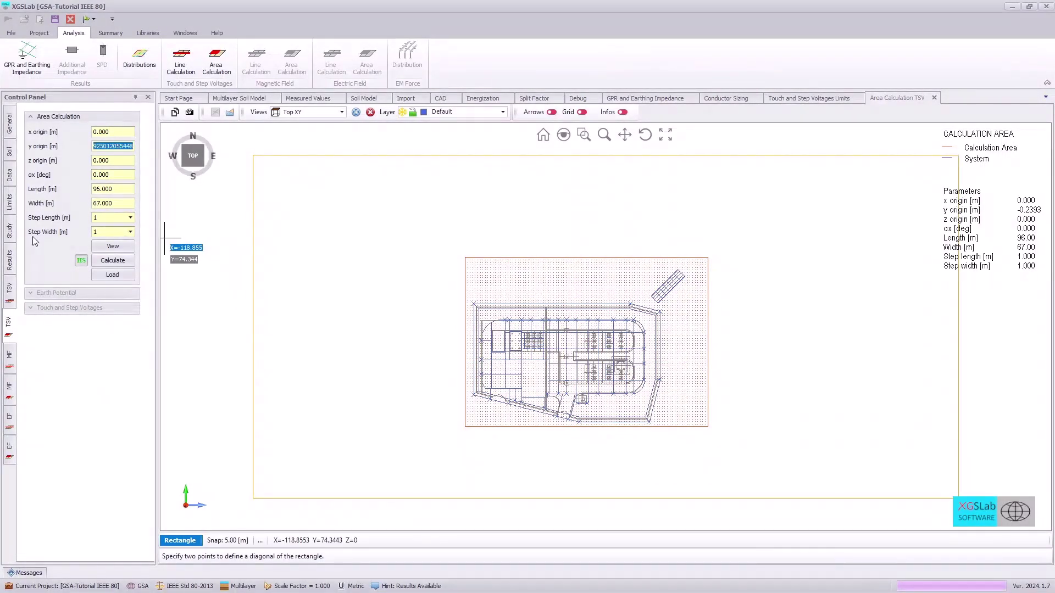
{"action": "type", "text": "-10"}
{"action": "left_click", "coordinate": [122, 188]}
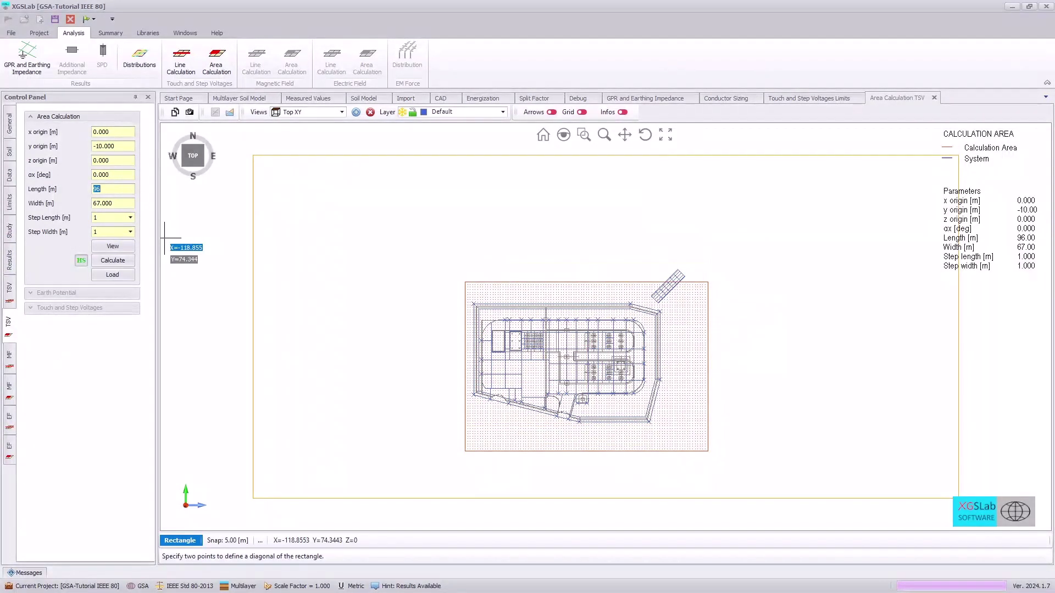
{"action": "key", "text": "Tab"}
{"action": "type", "text": "8"}
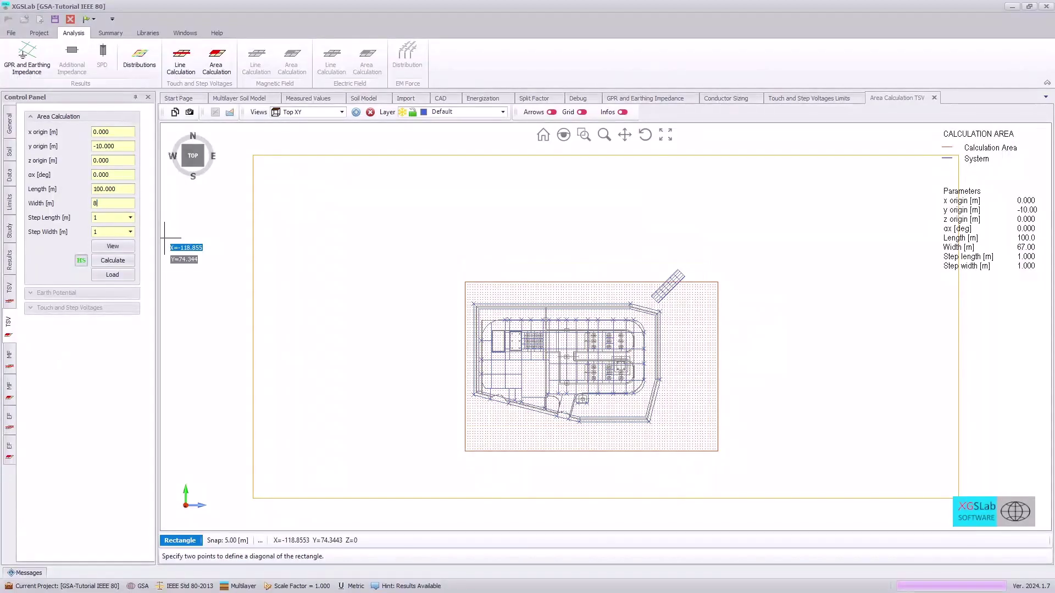
{"action": "type", "text": "0"}
{"action": "left_click", "coordinate": [100, 245]}
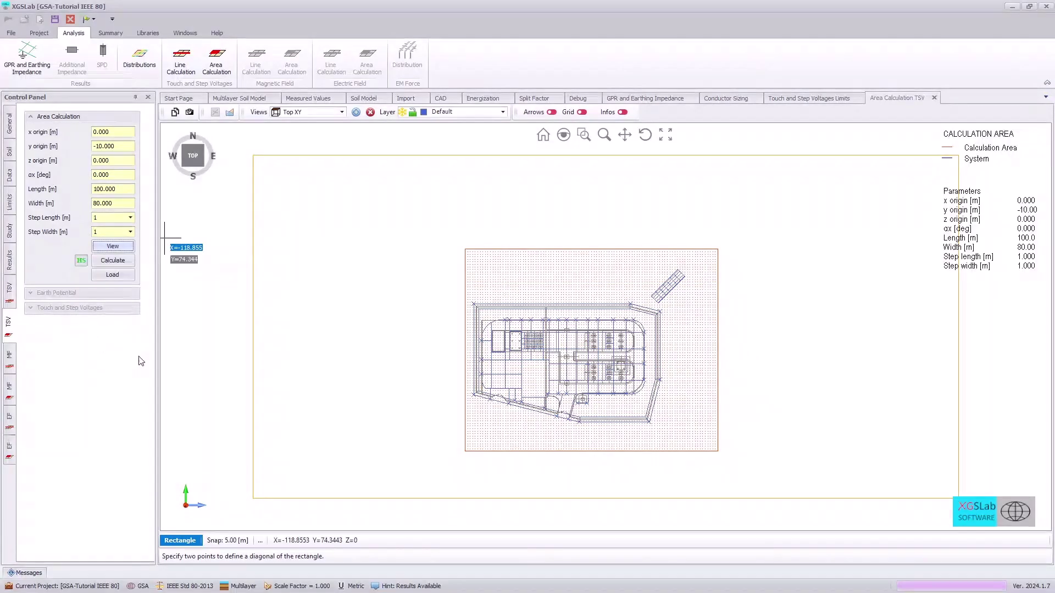
Step: Calculate the area, plot the earth potential distribution and examine its surface in 3D
{"action": "left_click", "coordinate": [114, 262]}
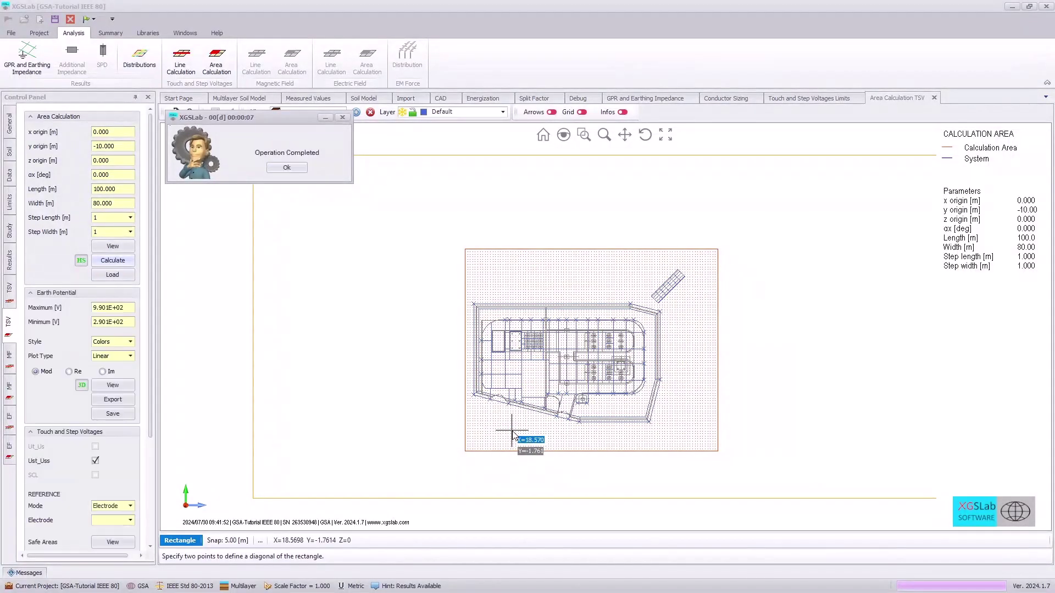
{"action": "left_click", "coordinate": [287, 168]}
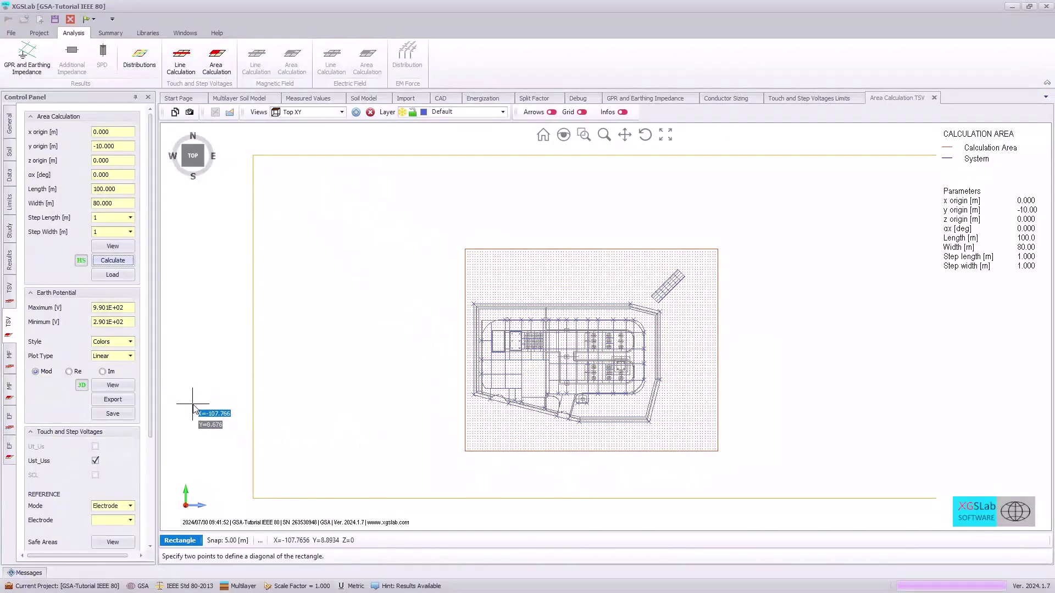
{"action": "left_click", "coordinate": [122, 385]}
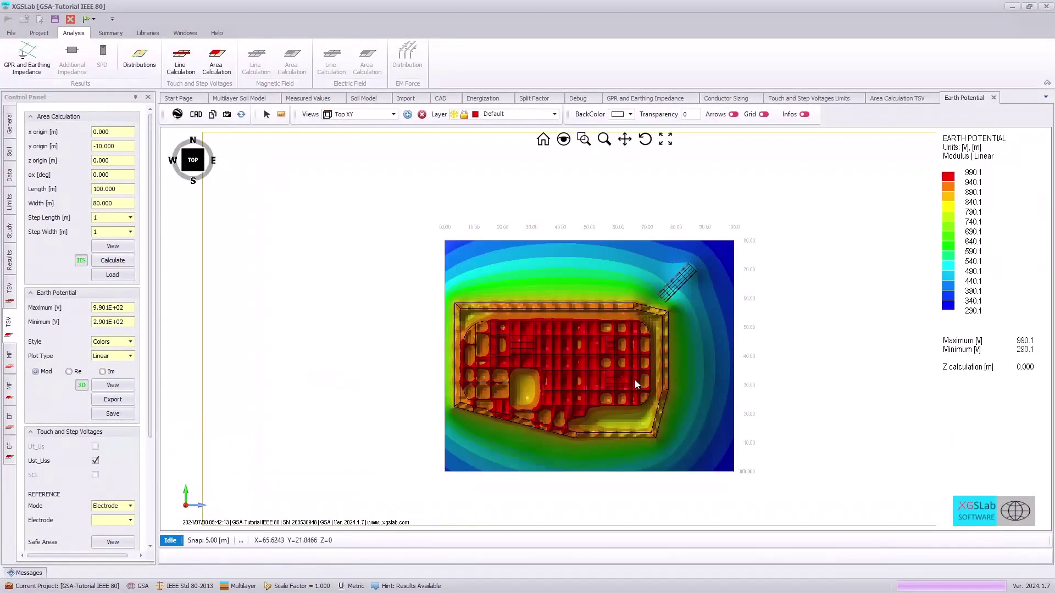
{"action": "scroll", "coordinate": [634, 381], "scroll_direction": "up", "scroll_amount": 1}
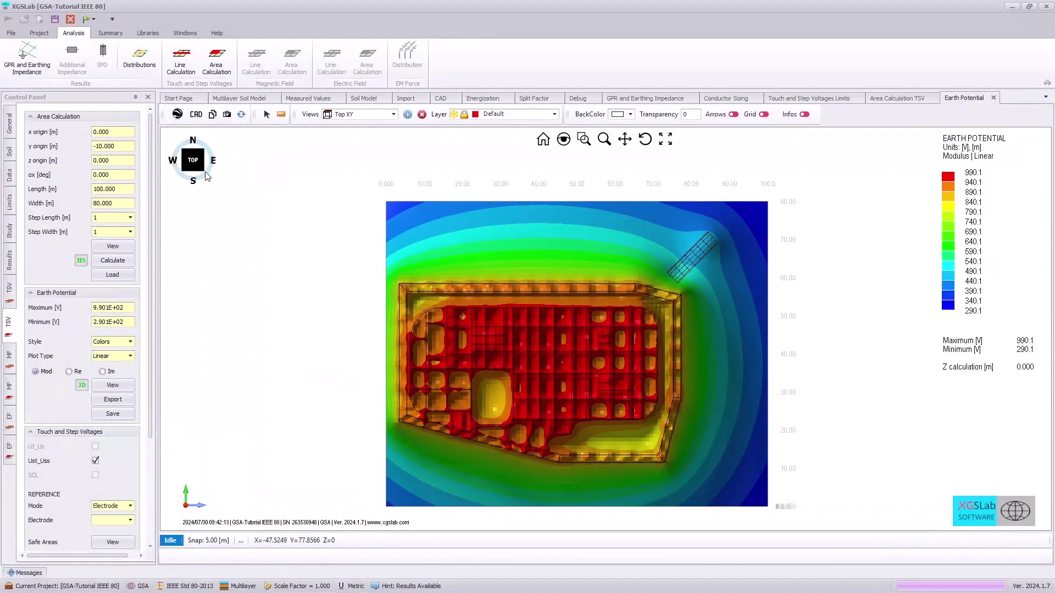
{"action": "left_click_drag", "start_coordinate": [205, 172], "coordinate": [165, 147]}
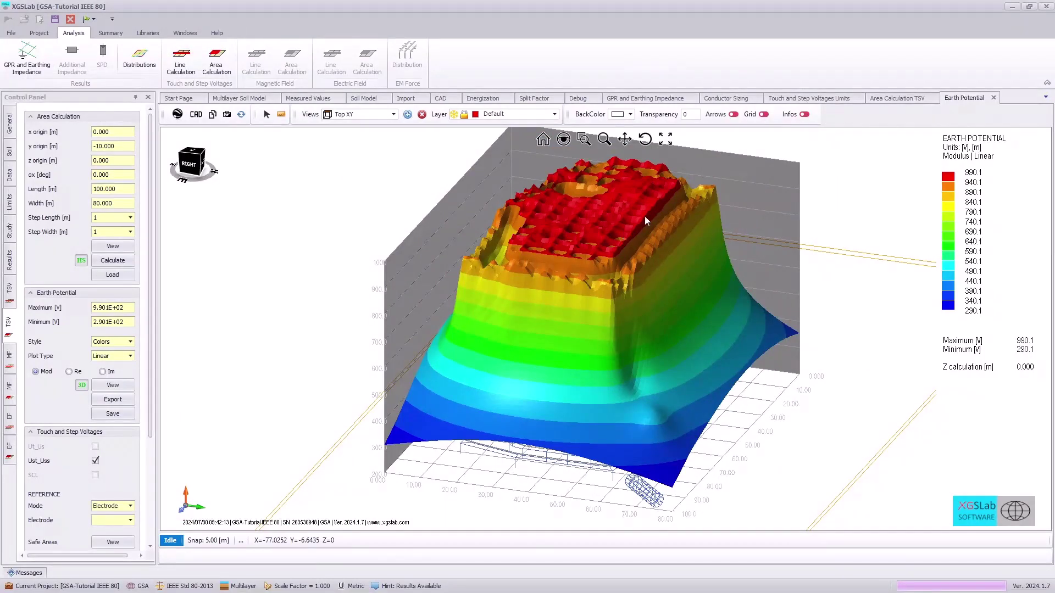
{"action": "scroll", "coordinate": [645, 216], "scroll_direction": "down", "scroll_amount": 1}
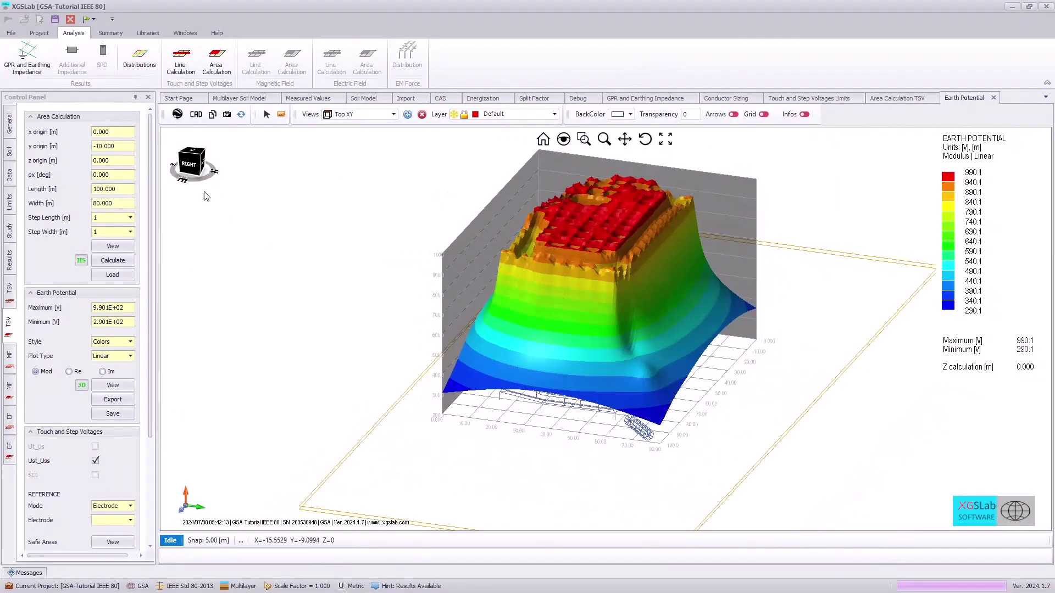
{"action": "left_click", "coordinate": [188, 157]}
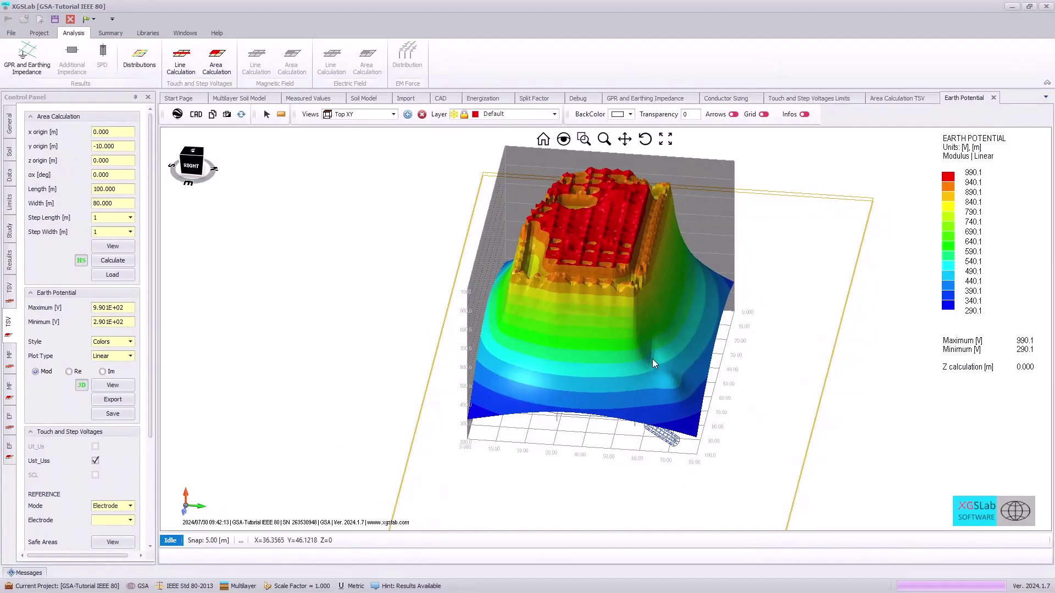
Step: Save an enlarged top view of the earth potential plot as a named view "Top XYzoom"
{"action": "left_click", "coordinate": [191, 154]}
{"action": "scroll", "coordinate": [605, 358], "scroll_direction": "up", "scroll_amount": 3}
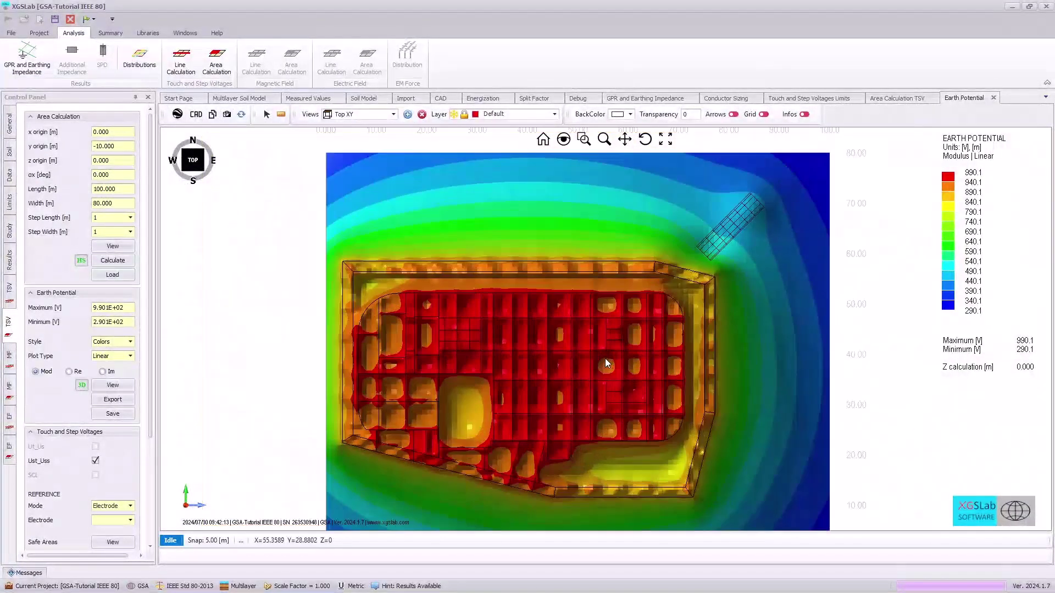
{"action": "scroll", "coordinate": [587, 364], "scroll_direction": "down", "scroll_amount": 2}
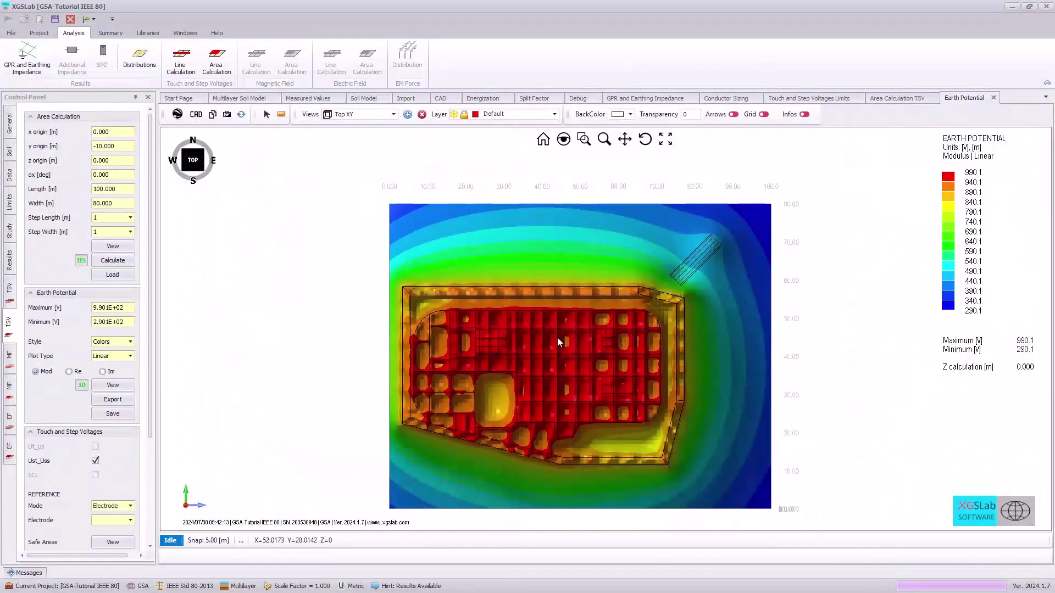
{"action": "left_click", "coordinate": [407, 115]}
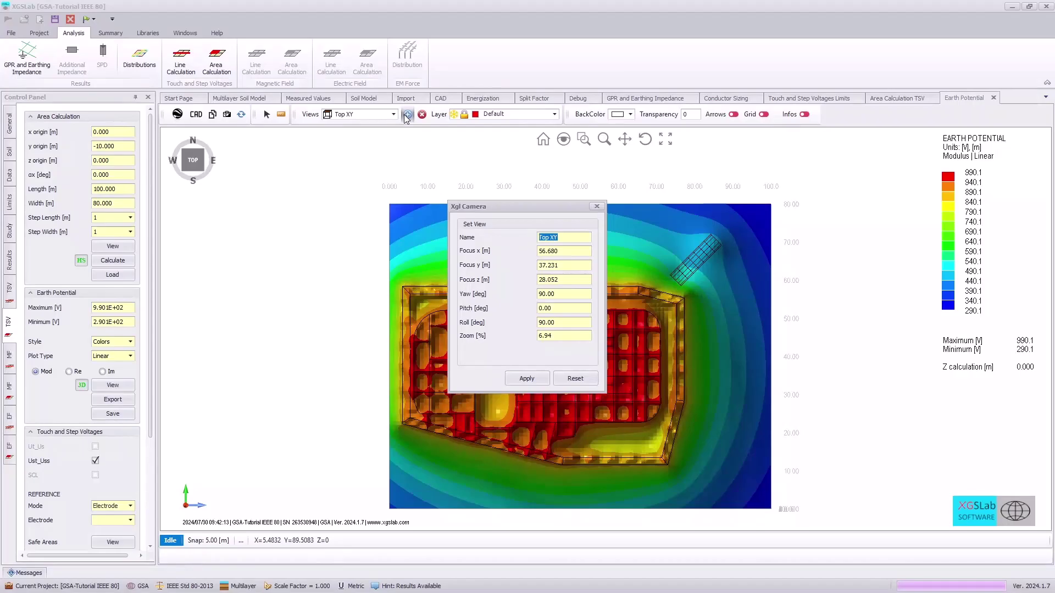
{"action": "key", "text": "End"}
{"action": "type", "text": "zoom"}
{"action": "left_click", "coordinate": [526, 378]}
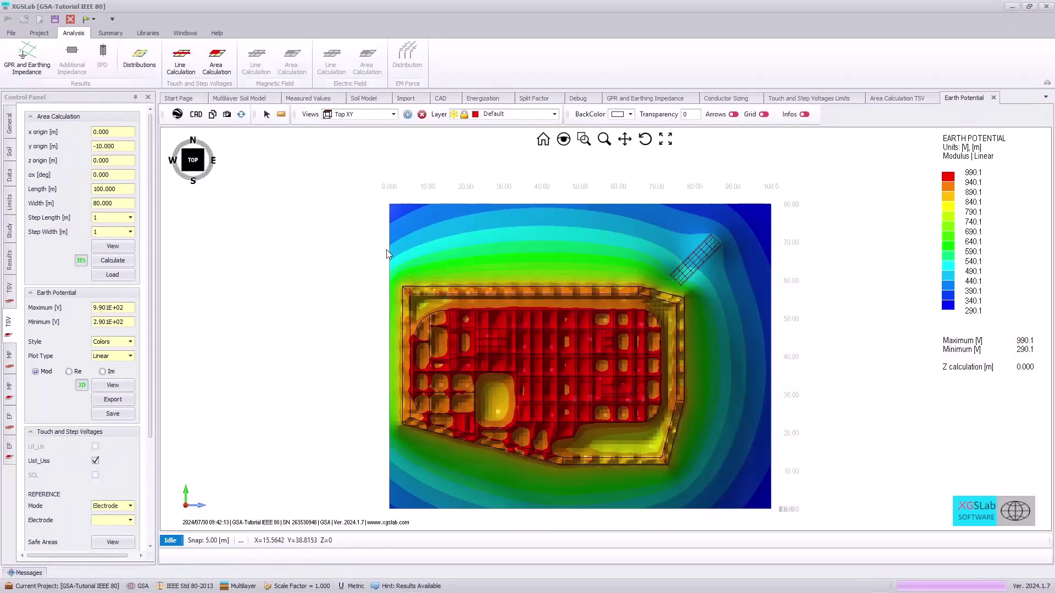
Step: Switch the plot to the Top XYzoom view and save an image of it with the caption "Earth Potential"
{"action": "left_click", "coordinate": [393, 115]}
{"action": "left_click", "coordinate": [351, 132]}
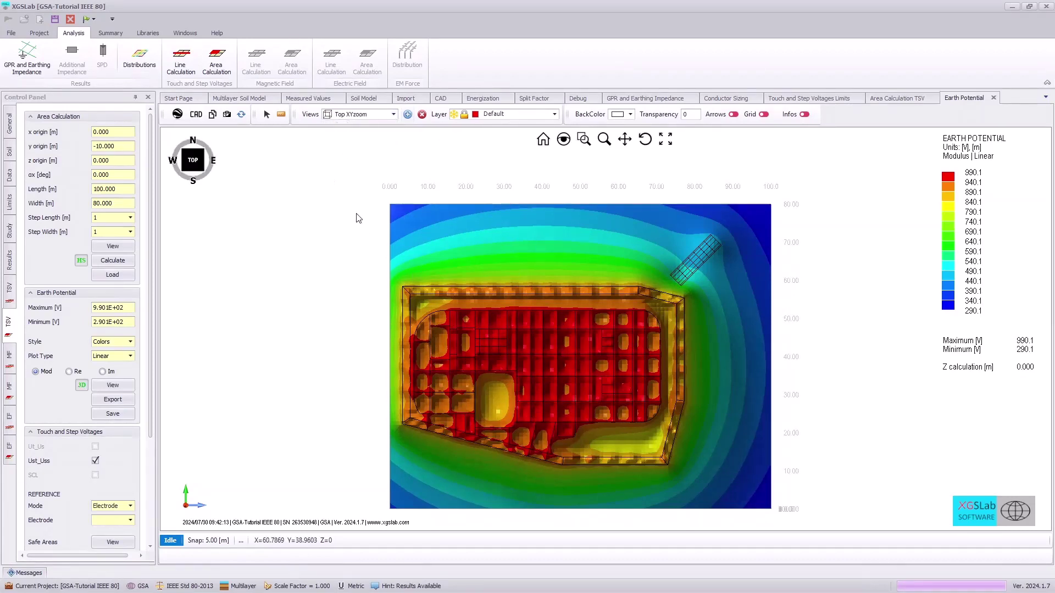
{"action": "left_click", "coordinate": [227, 114]}
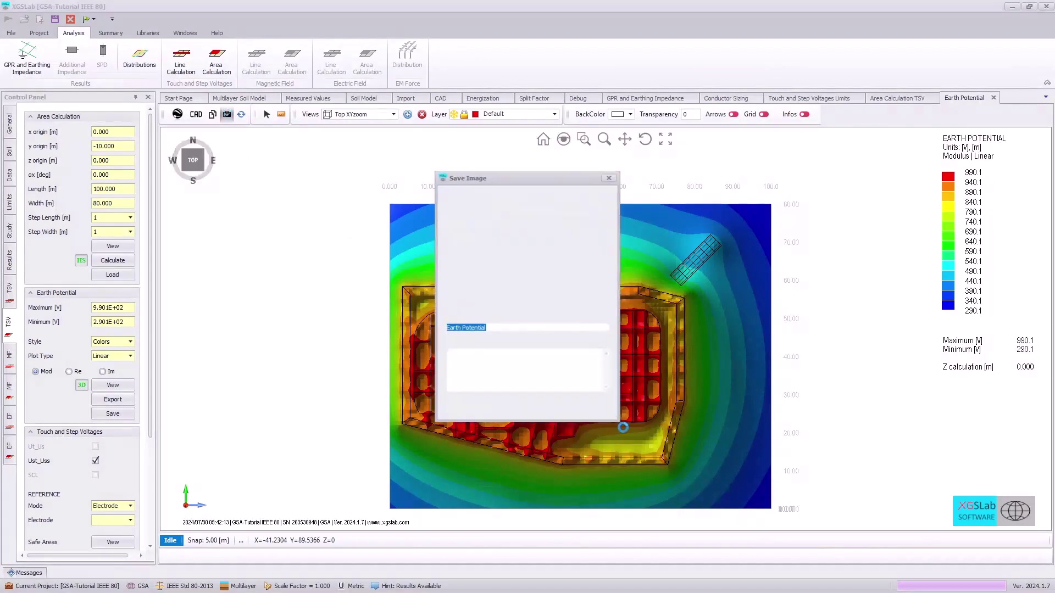
{"action": "left_click", "coordinate": [544, 405]}
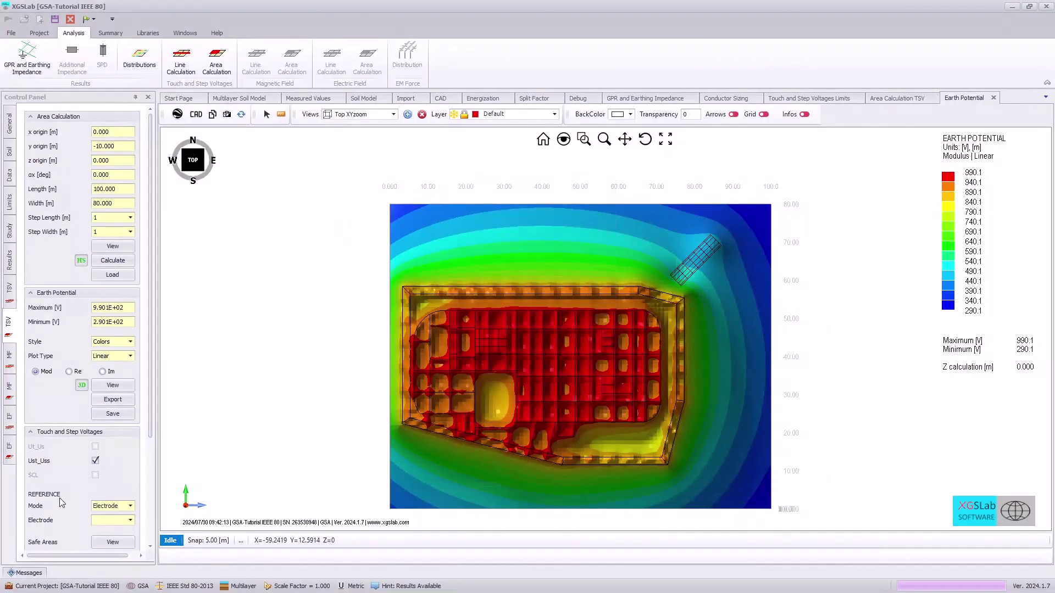
Step: Set the reference electrode to Ground, plot the touch and step voltage safe areas and save an image of the plot
{"action": "scroll", "coordinate": [62, 503], "scroll_direction": "down", "scroll_amount": 5}
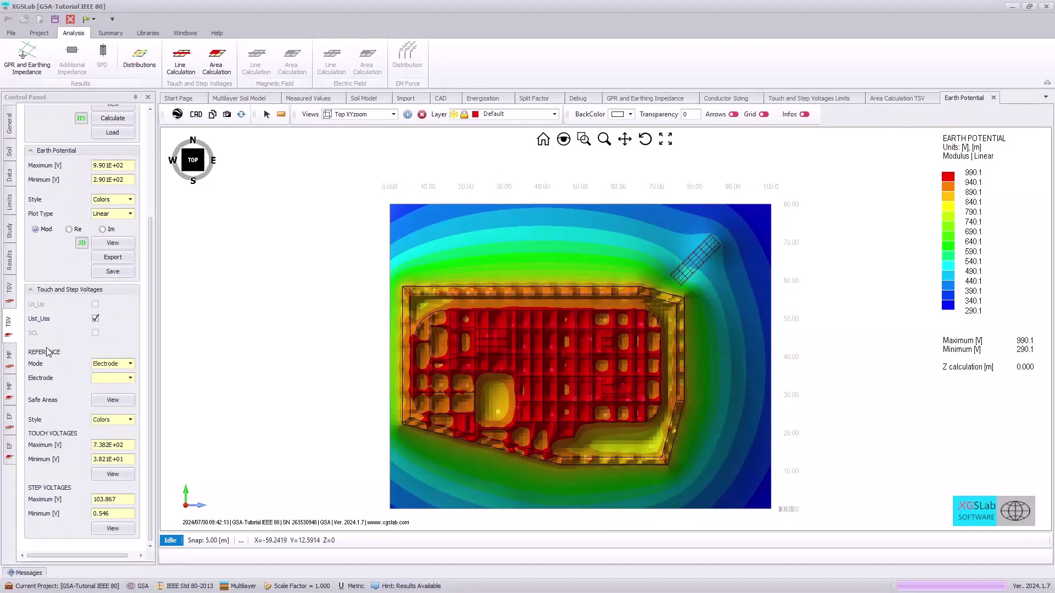
{"action": "left_click", "coordinate": [131, 377]}
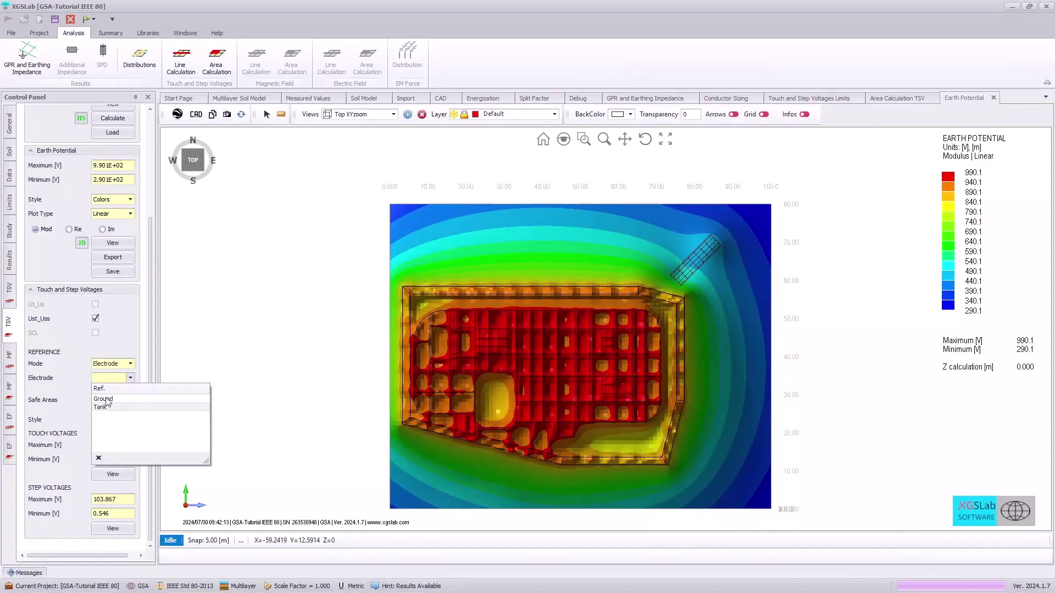
{"action": "left_click", "coordinate": [110, 400]}
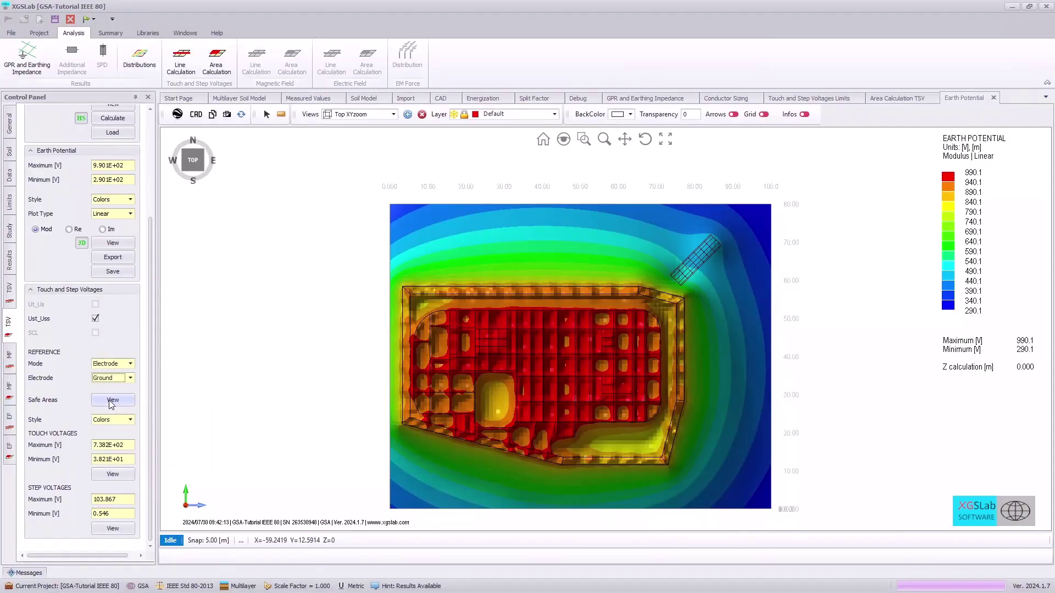
{"action": "left_click", "coordinate": [109, 399]}
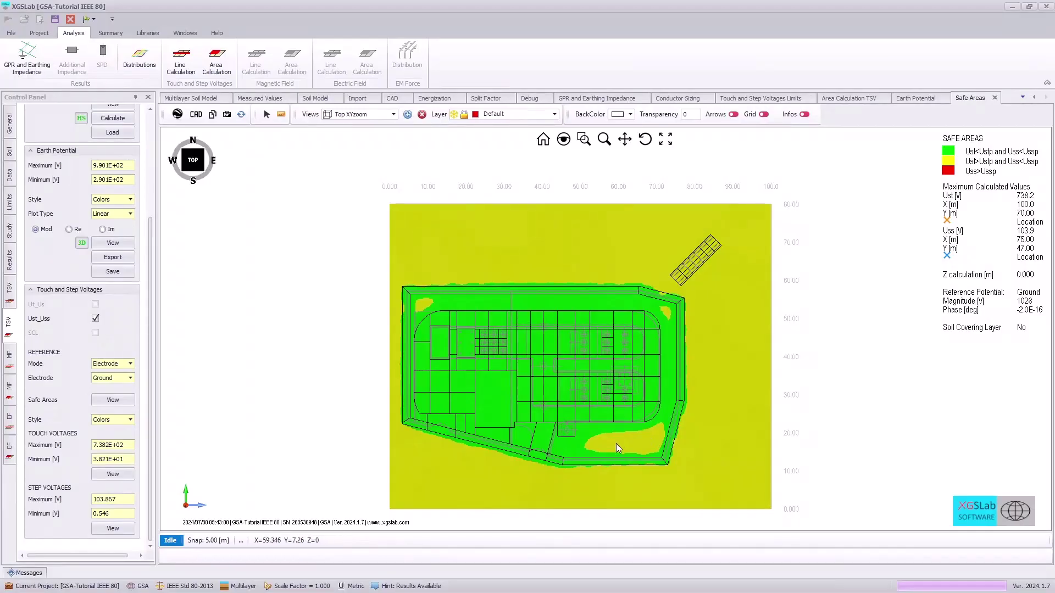
{"action": "left_click", "coordinate": [226, 114]}
{"action": "left_click", "coordinate": [530, 408]}
Step: Change the reference electrode to Tank and plot the safe areas for it
{"action": "left_click", "coordinate": [131, 378]}
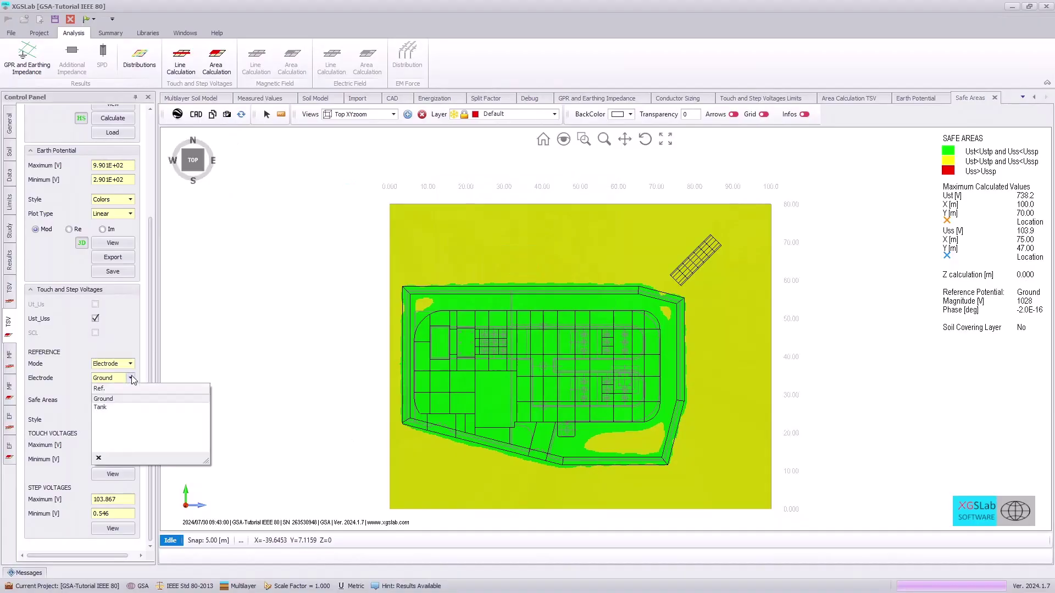
{"action": "left_click", "coordinate": [115, 408]}
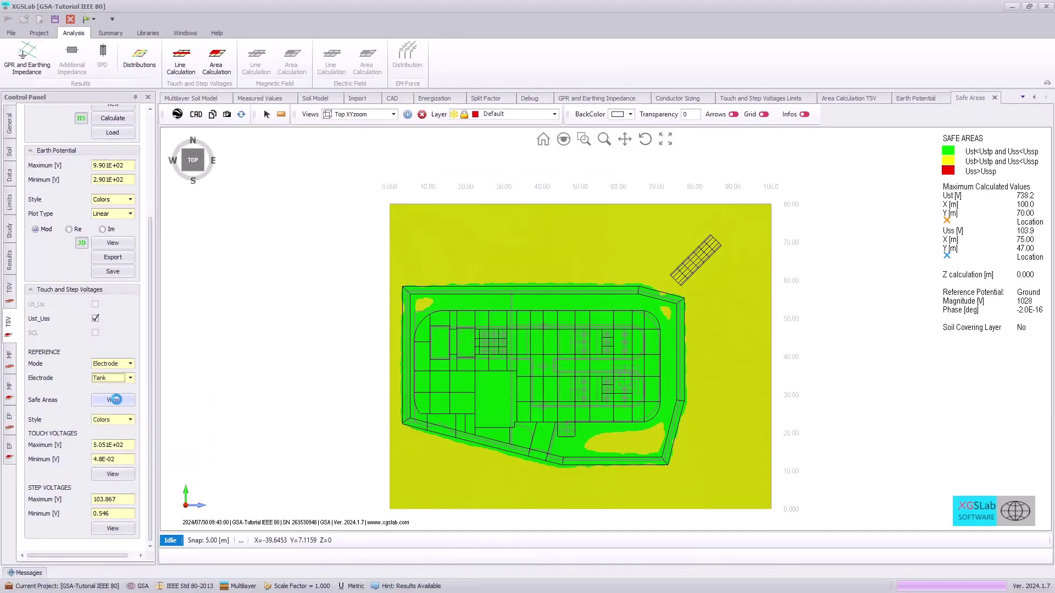
{"action": "left_click", "coordinate": [114, 400]}
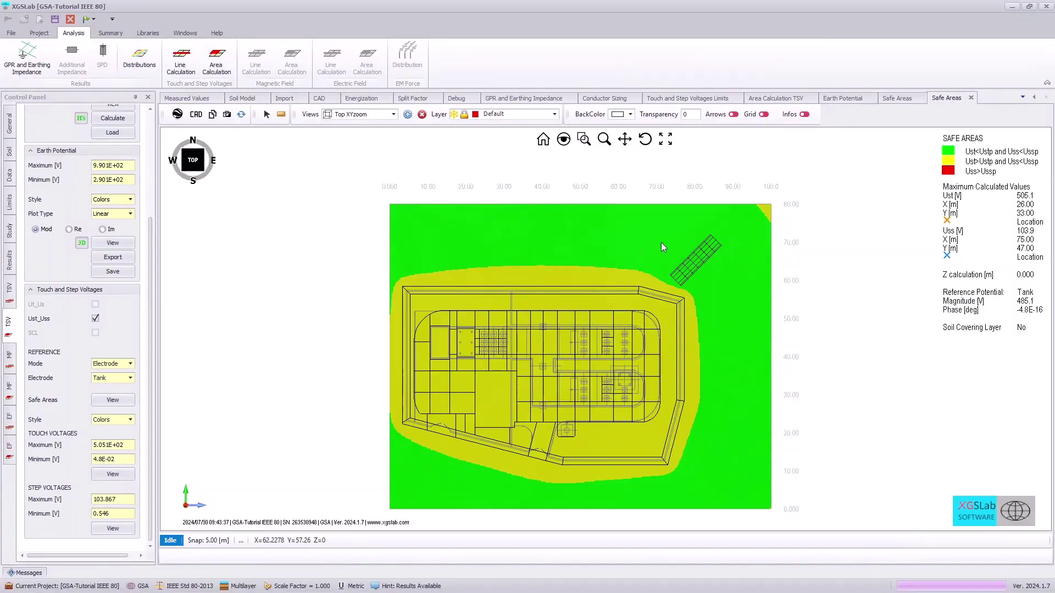
Step: Set the reference mode to All Elements, plot the safe areas and save an image captioned "Safe Areas"
{"action": "left_click", "coordinate": [124, 364]}
{"action": "left_click", "coordinate": [119, 389]}
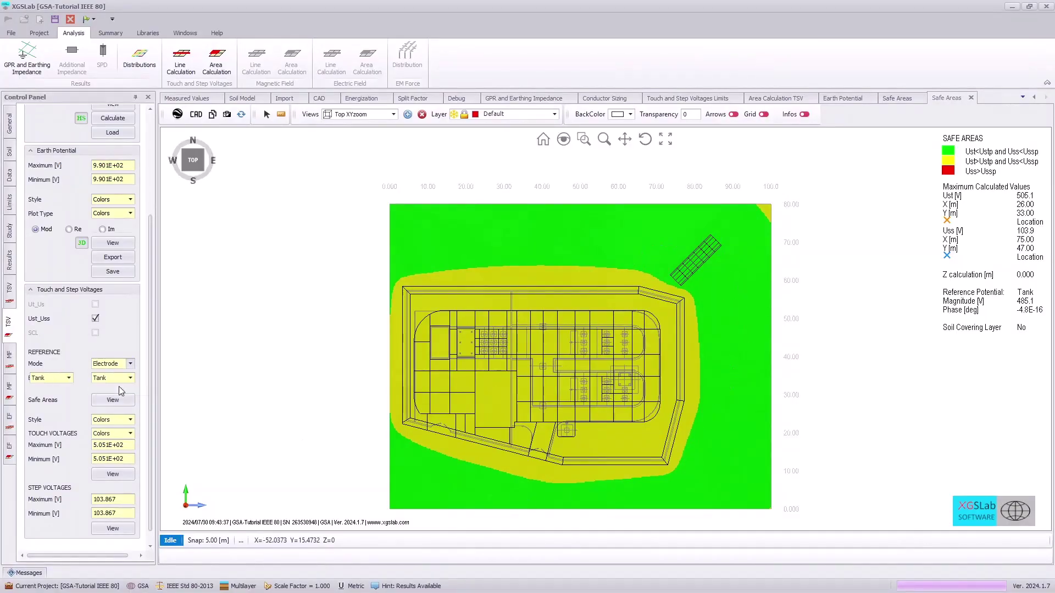
{"action": "left_click", "coordinate": [109, 392]}
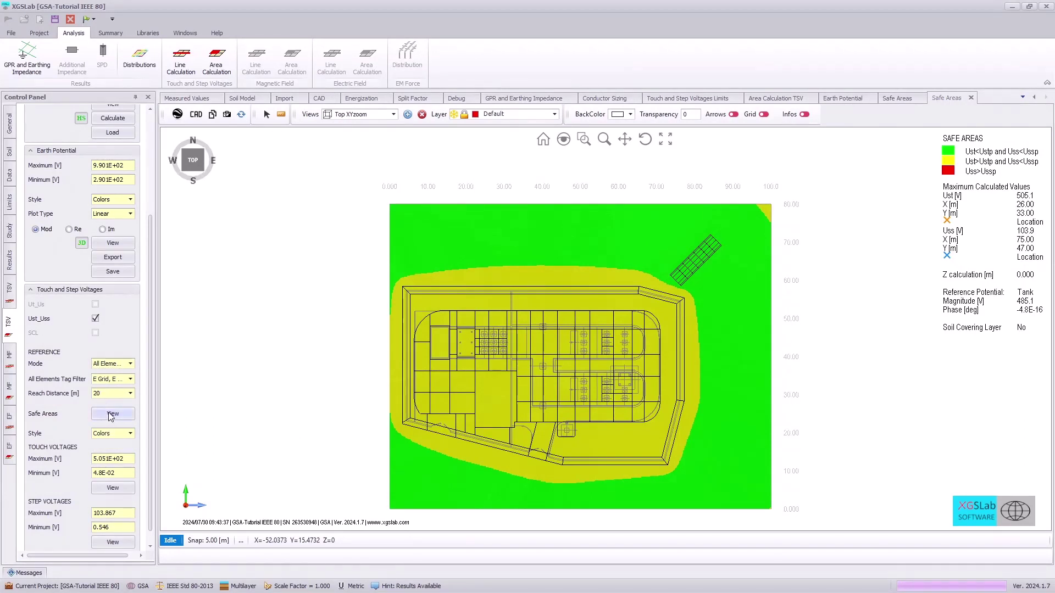
{"action": "left_click", "coordinate": [111, 415]}
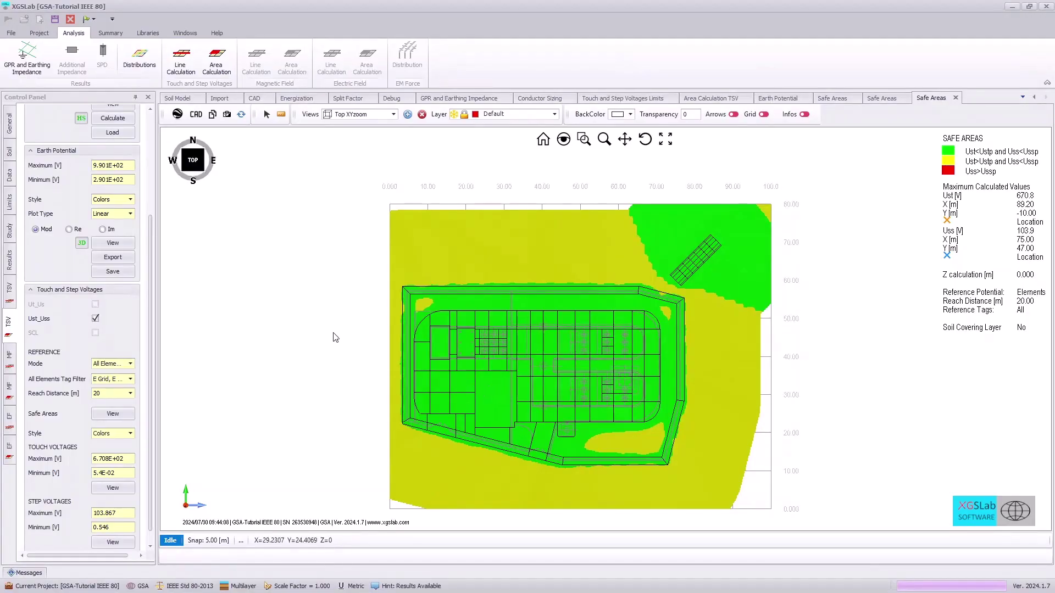
{"action": "left_click", "coordinate": [227, 115]}
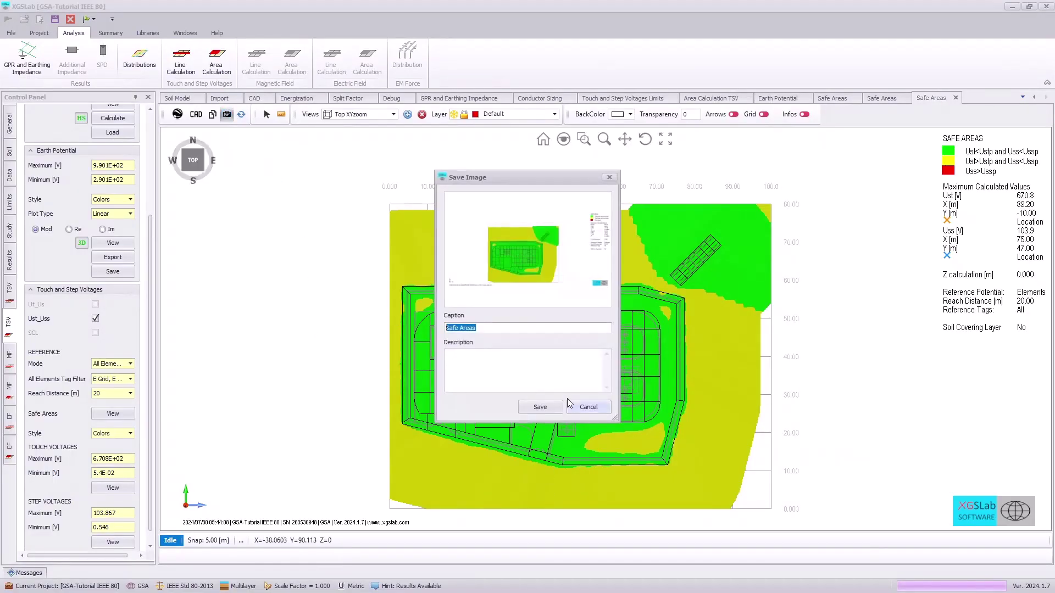
{"action": "left_click", "coordinate": [541, 405]}
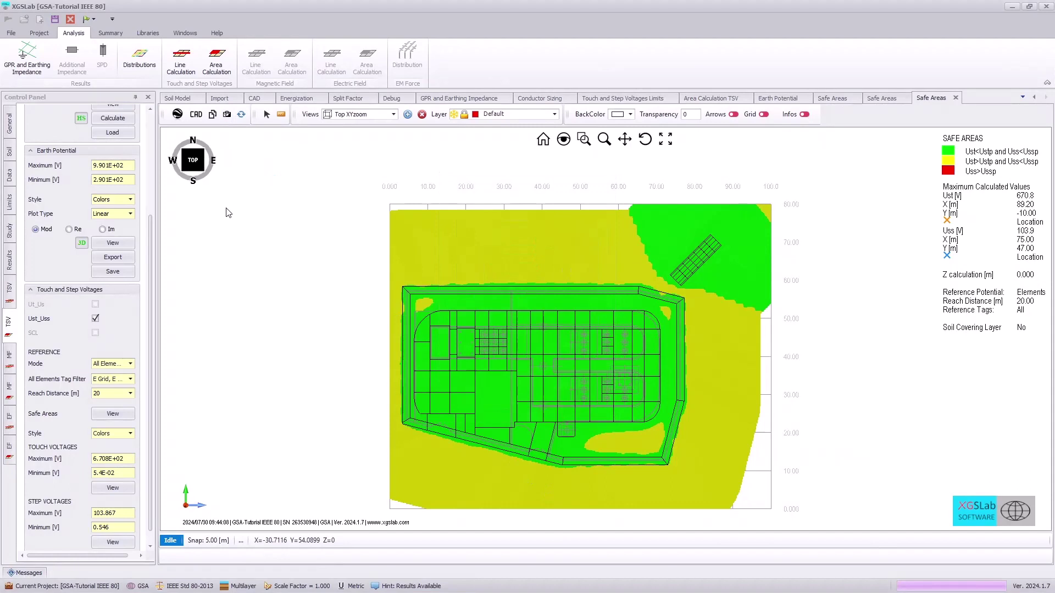
Step: Show the gallery of saved study images and generate the project report with all sections included
{"action": "left_click", "coordinate": [112, 35]}
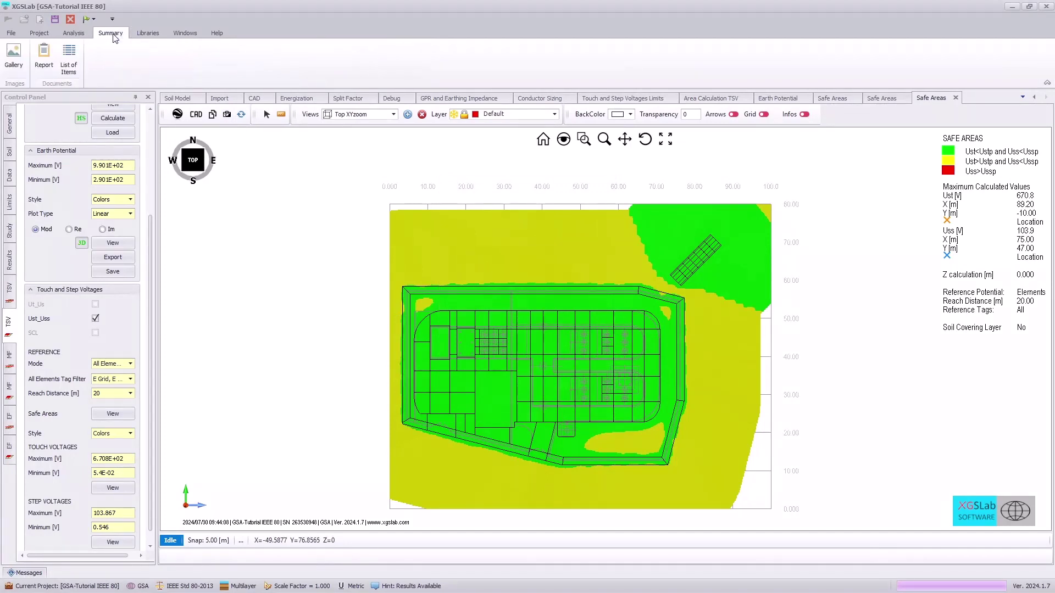
{"action": "left_click", "coordinate": [13, 55]}
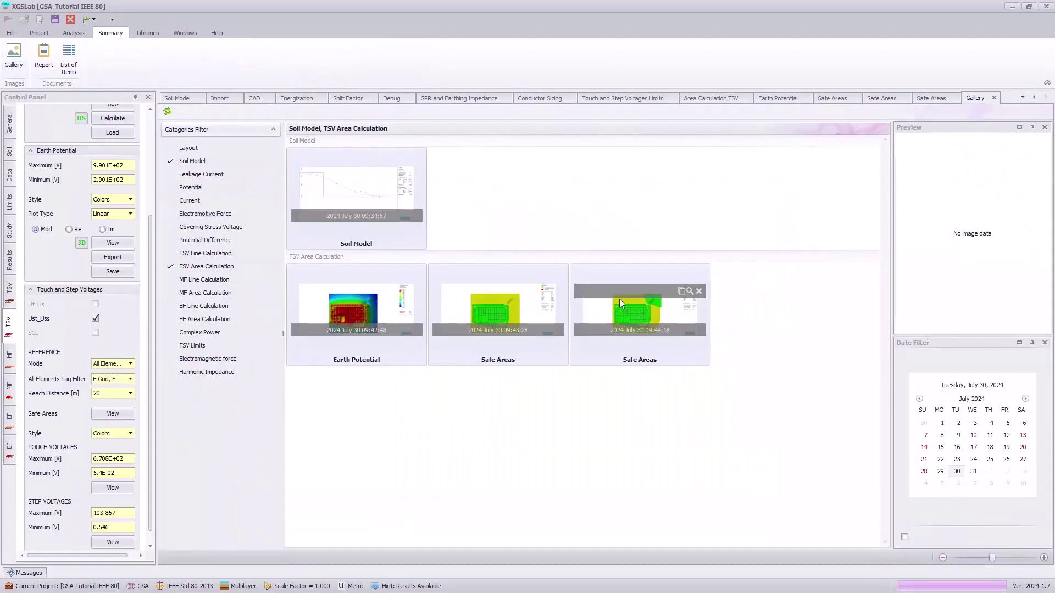
{"action": "left_click", "coordinate": [43, 55]}
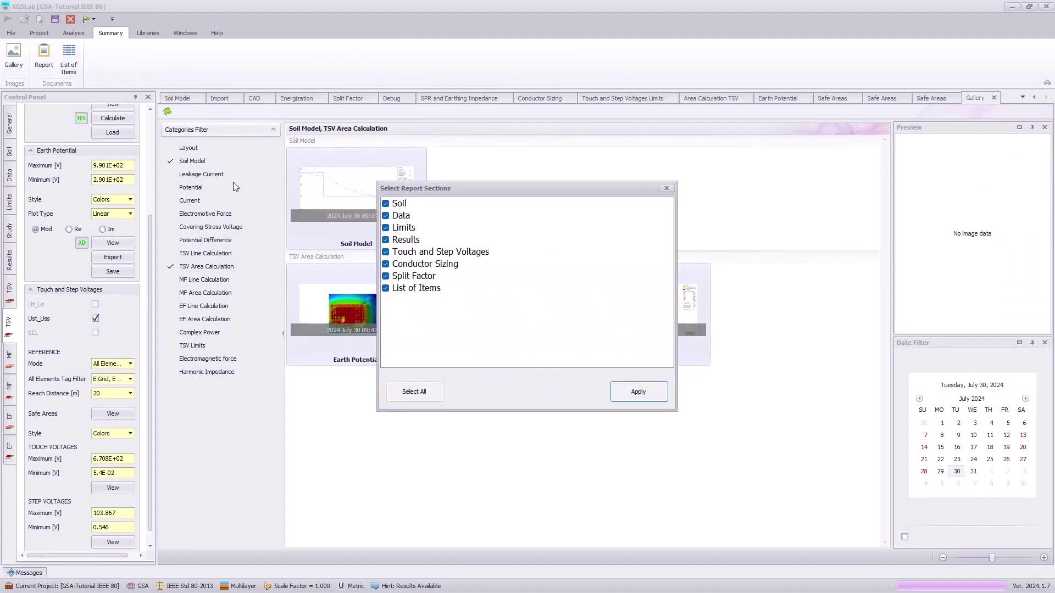
{"action": "left_click", "coordinate": [639, 392]}
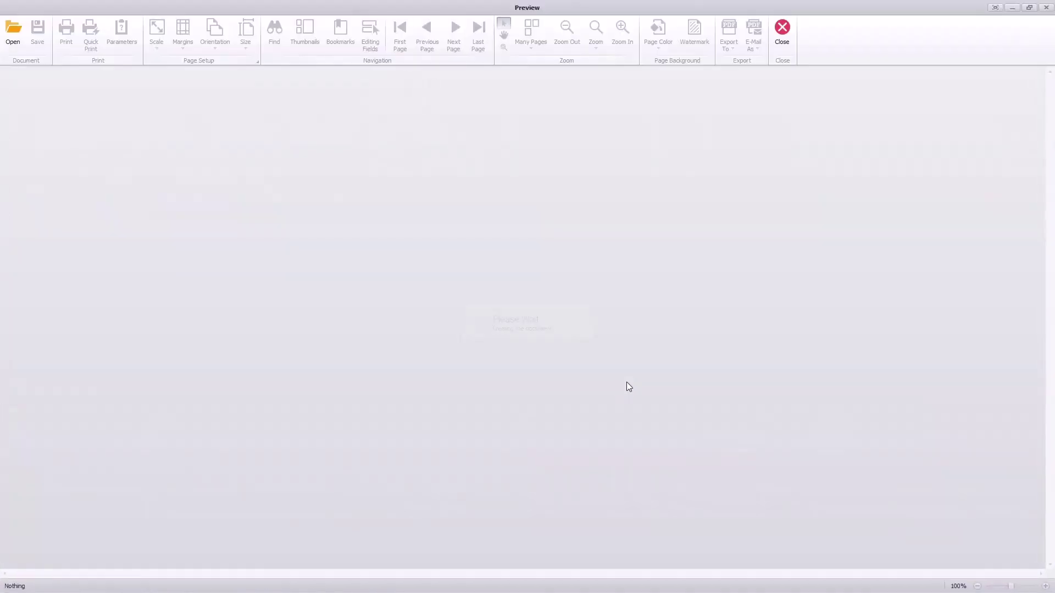
Step: Look through the report from the general data and soil model to the safe-area plots, and close its preview
{"action": "scroll", "coordinate": [665, 502], "scroll_direction": "down", "scroll_amount": 10}
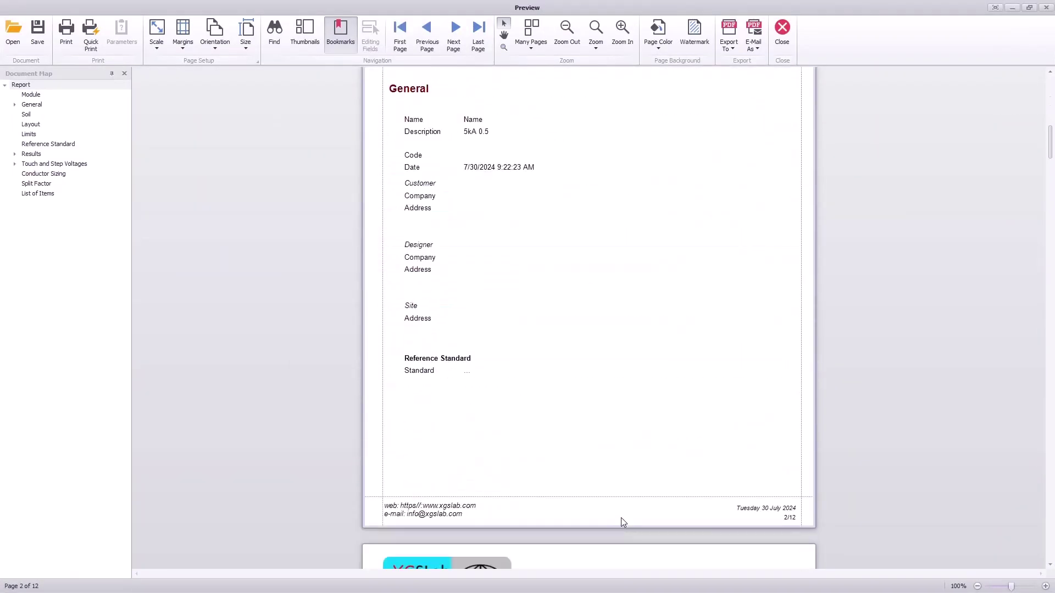
{"action": "scroll", "coordinate": [621, 519], "scroll_direction": "down", "scroll_amount": 10}
{"action": "scroll", "coordinate": [609, 515], "scroll_direction": "down", "scroll_amount": 15}
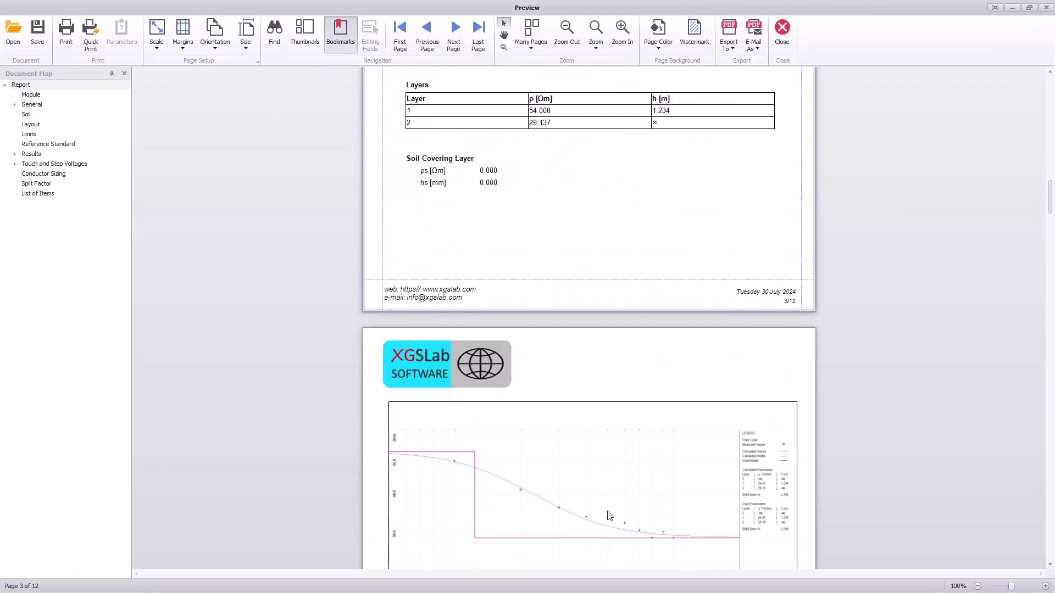
{"action": "scroll", "coordinate": [607, 519], "scroll_direction": "down", "scroll_amount": 15}
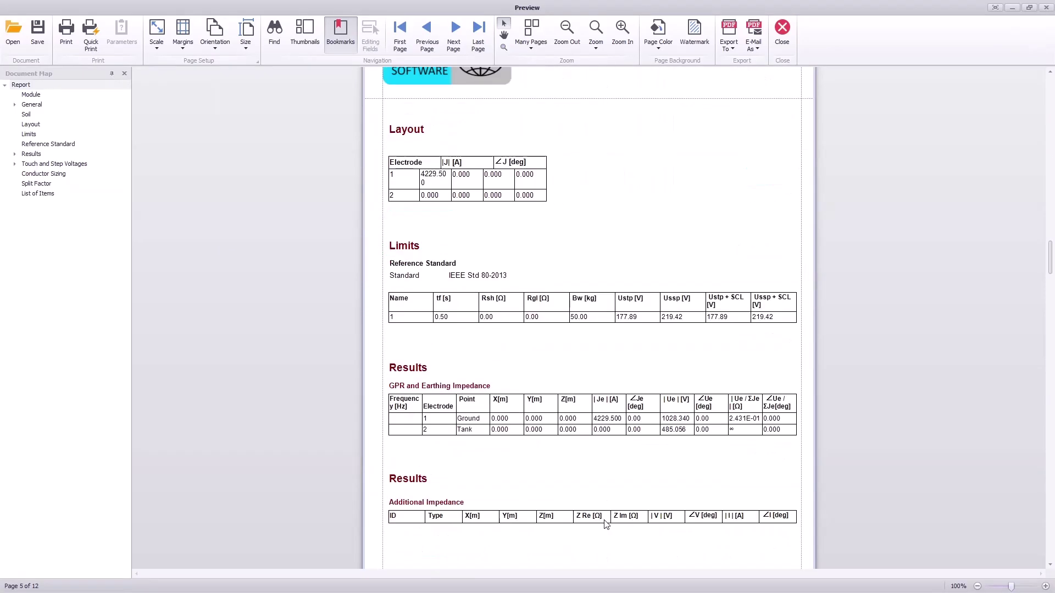
{"action": "scroll", "coordinate": [615, 508], "scroll_direction": "down", "scroll_amount": 12}
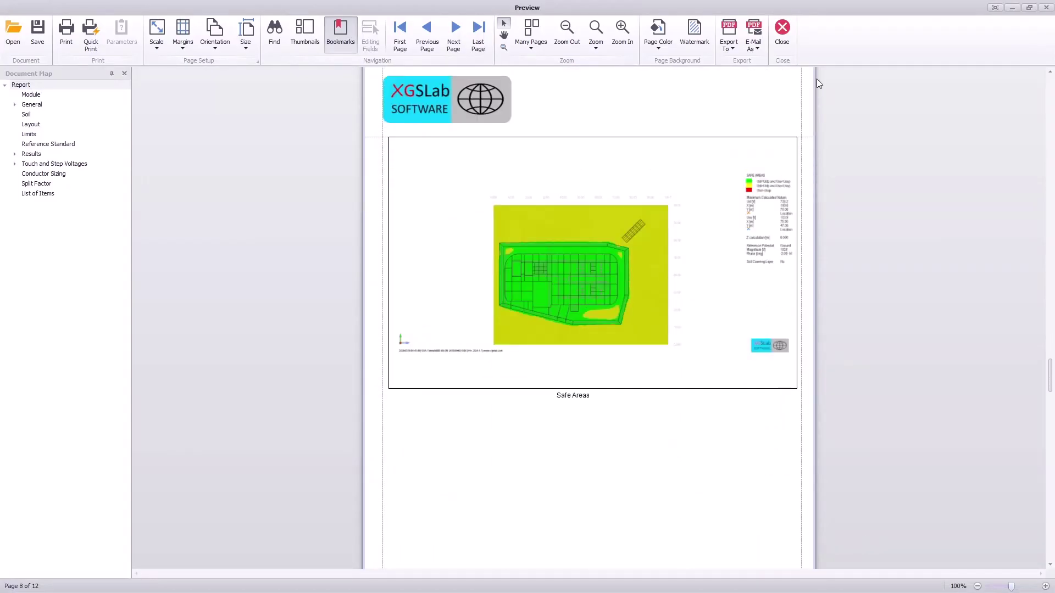
{"action": "left_click", "coordinate": [783, 26]}
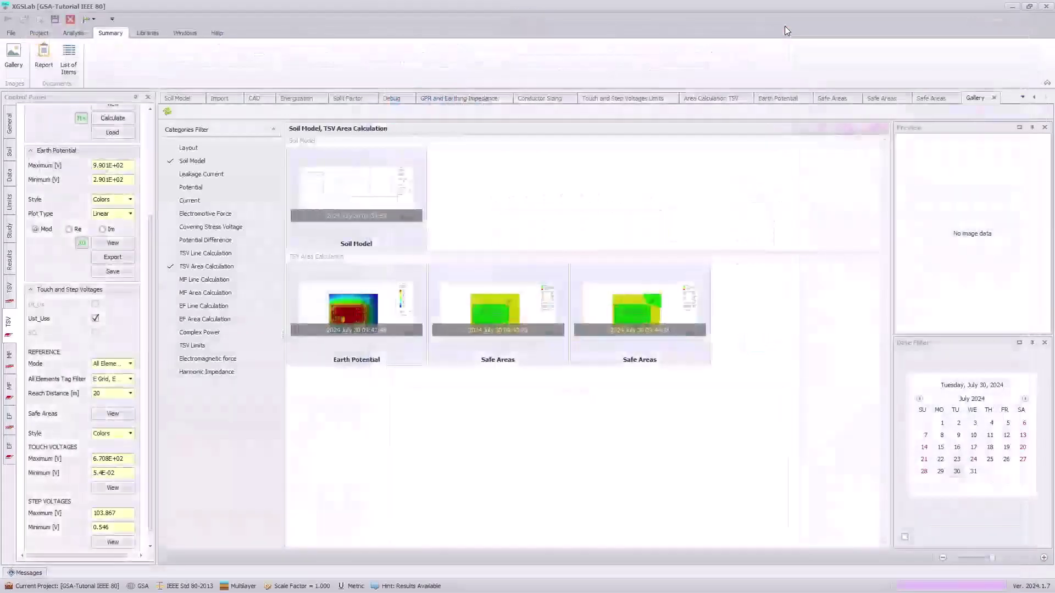
Step: Draw a touch and step voltage calculation line about 102 m long at about 40°, diagonally across the main grid and the small separate grid
{"action": "left_click", "coordinate": [82, 34]}
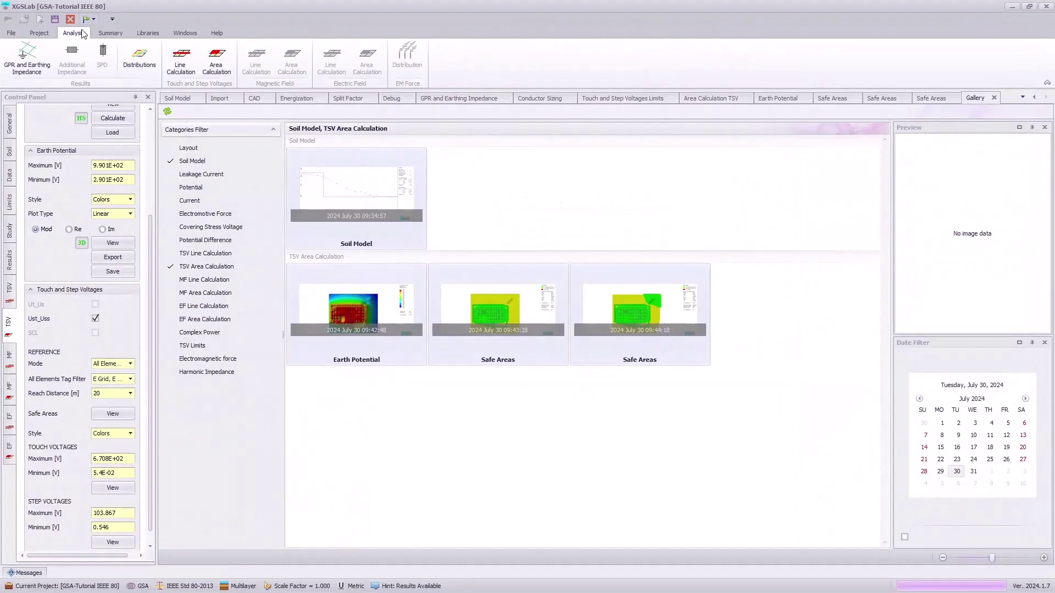
{"action": "left_click", "coordinate": [181, 57]}
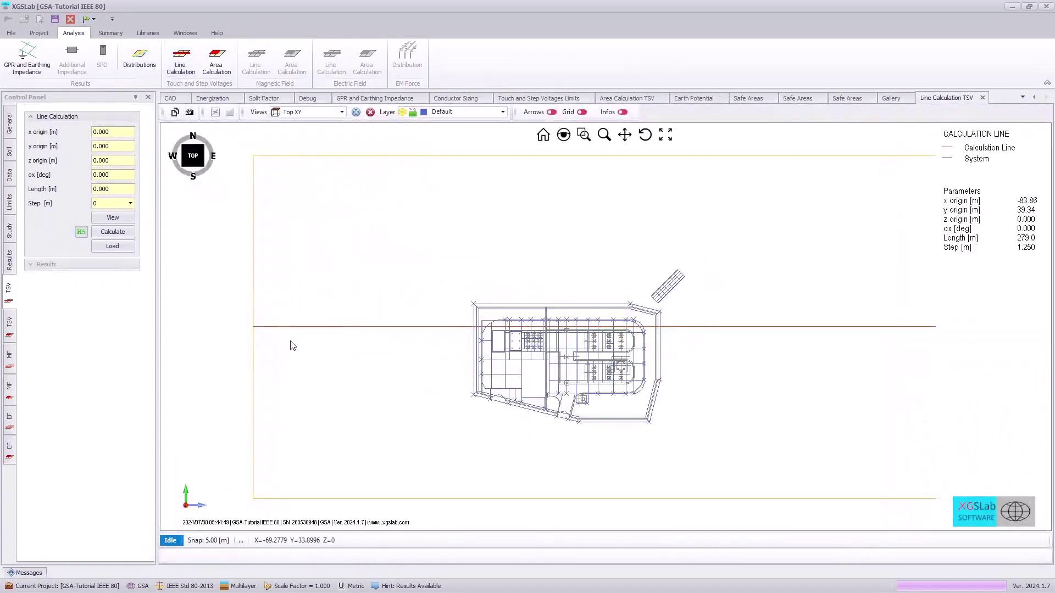
{"action": "left_click", "coordinate": [214, 112]}
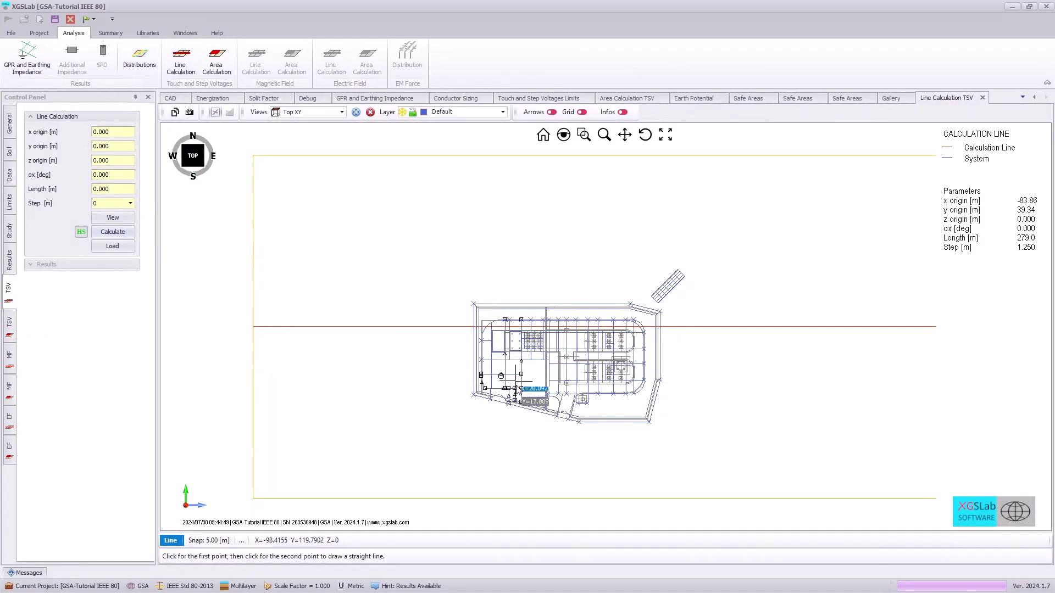
{"action": "left_click", "coordinate": [700, 258]}
{"action": "left_click", "coordinate": [505, 425]}
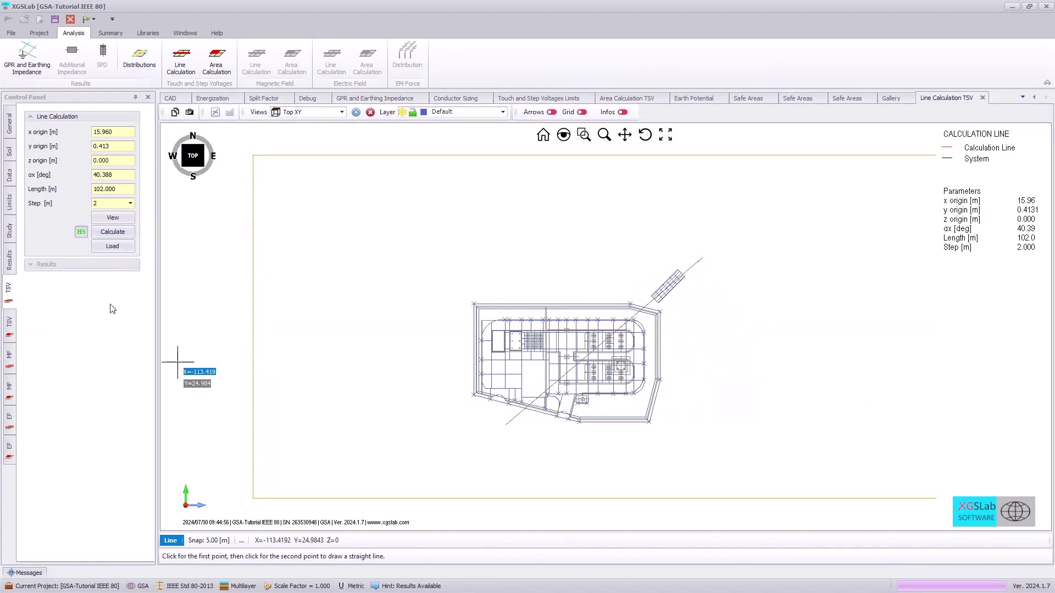
Step: Calculate the touch and step voltages along the line and plot the results with the Ground electrode as reference
{"action": "left_click", "coordinate": [112, 232]}
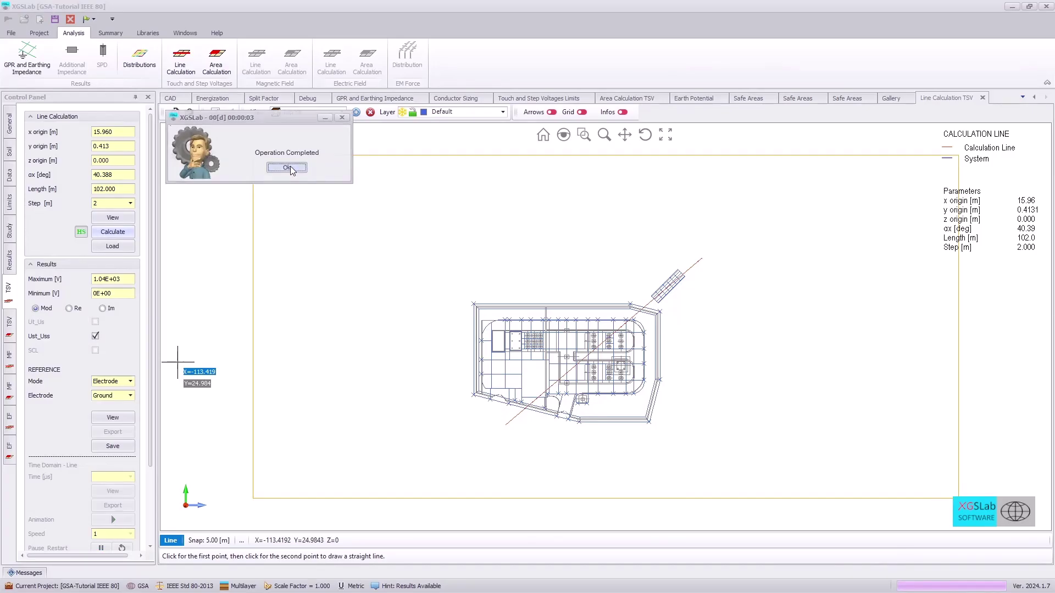
{"action": "left_click", "coordinate": [290, 166]}
{"action": "left_click", "coordinate": [115, 419]}
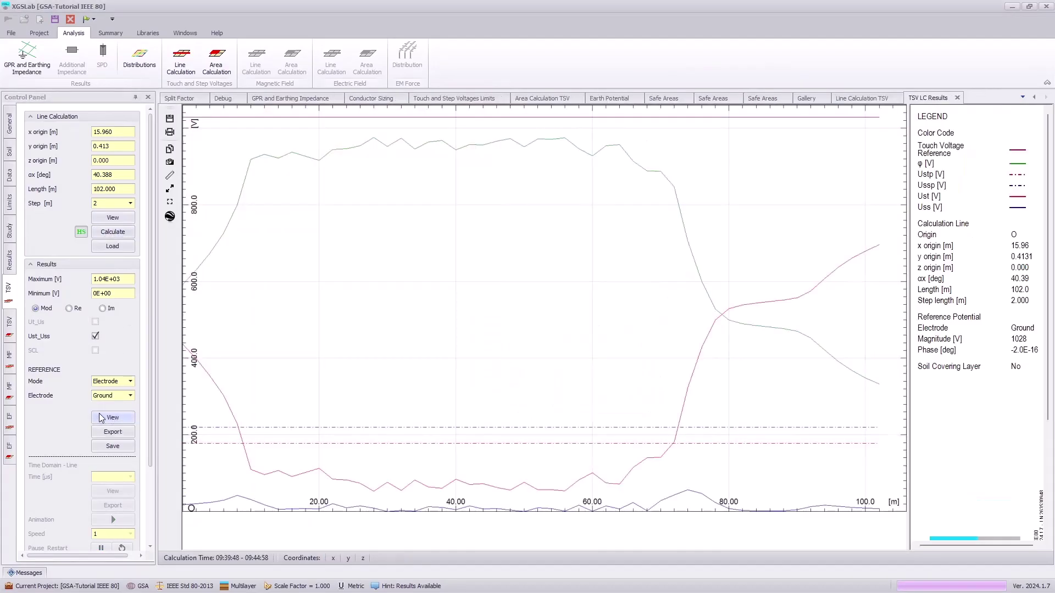